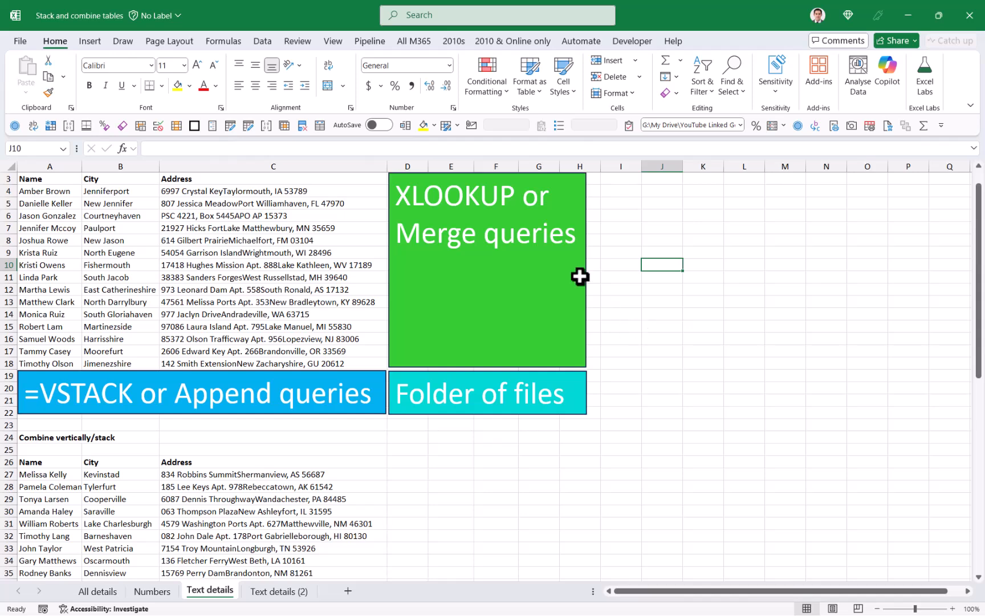
Delete the three coloured text boxes about XLOOKUP, VSTACK and folder of files that cover the Text details sheet.
click(546, 330)
shift+click(513, 399)
shift+click(334, 402)
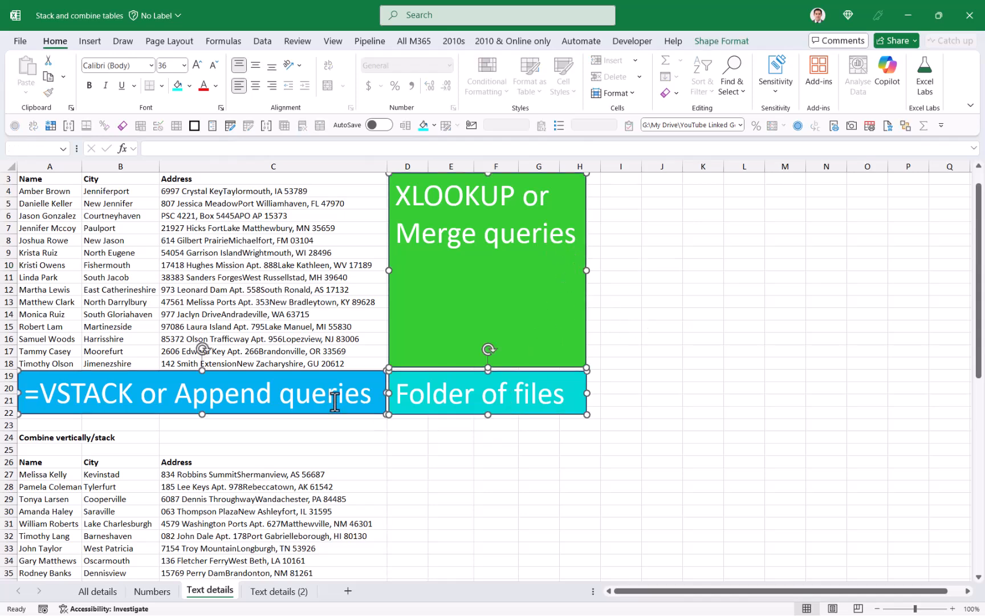
key(Delete)
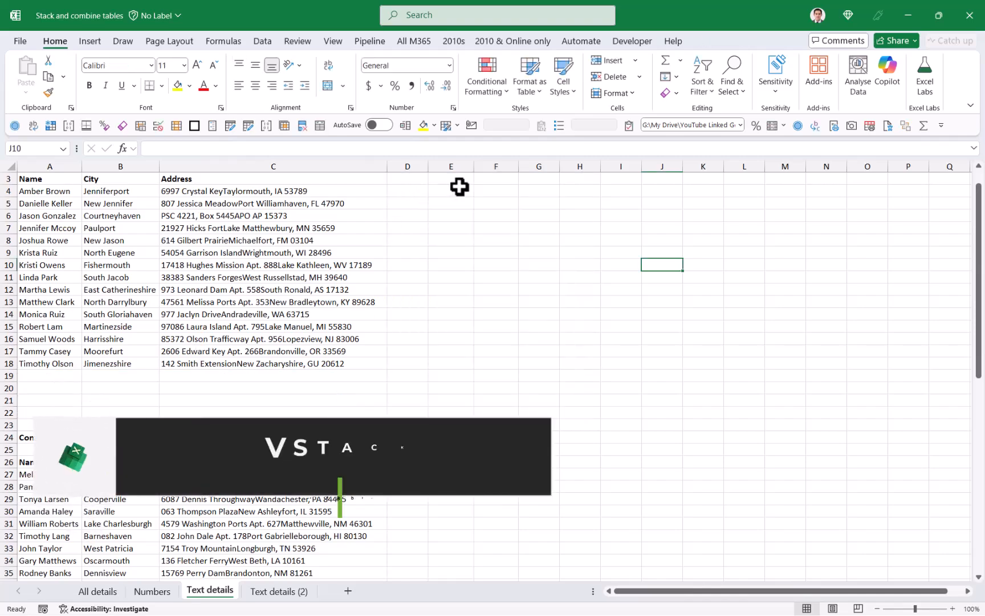
Enter =VSTACK(A3:C18,A27:C56) in cell E3 to stack the two tables vertically.
click(457, 181)
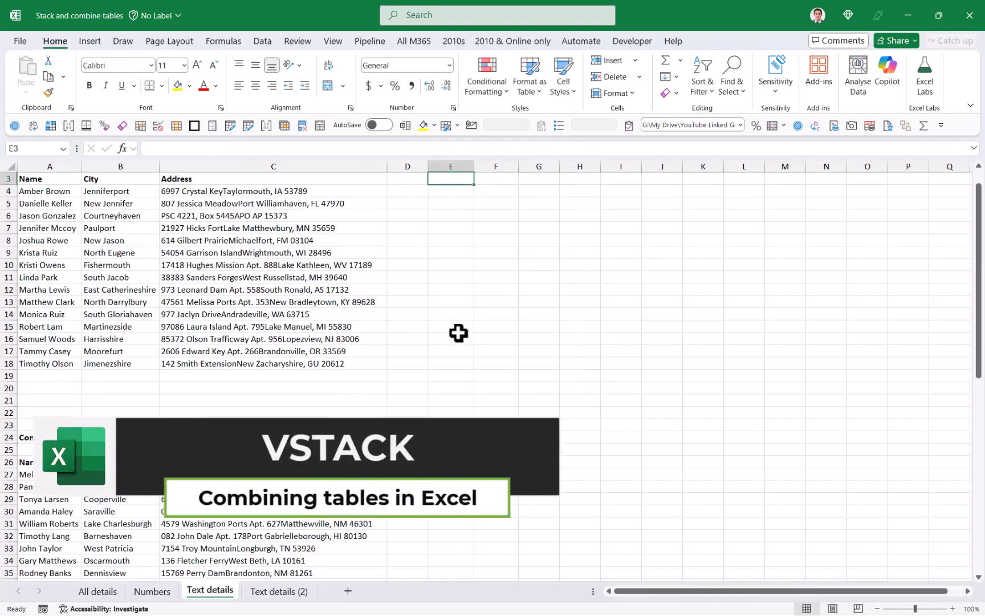
text(=vst)
key(Tab)
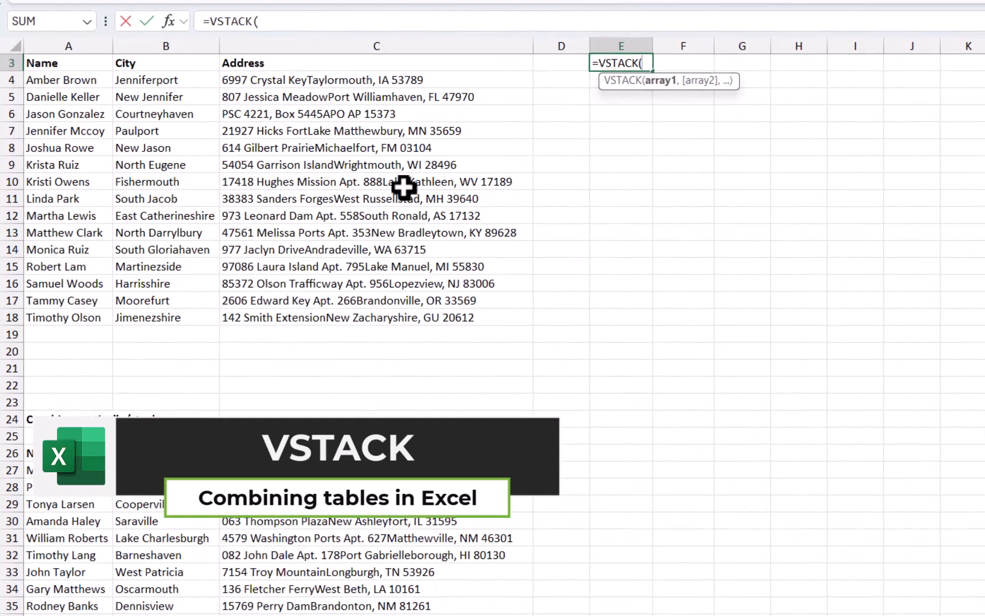
drag(80, 62, 448, 321)
text(,)
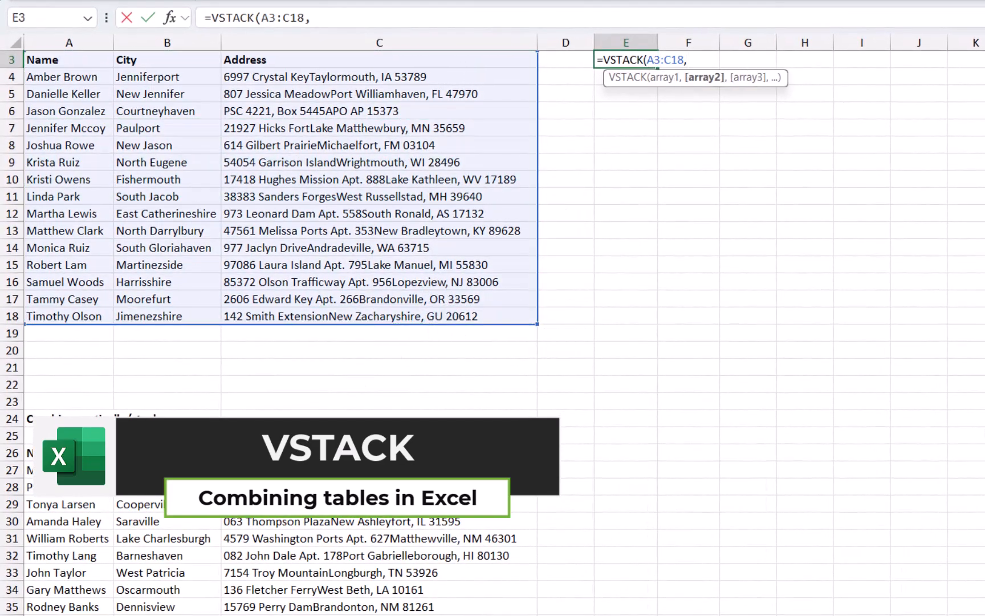
drag(63, 470, 378, 556)
scroll(838, 349, up, 8)
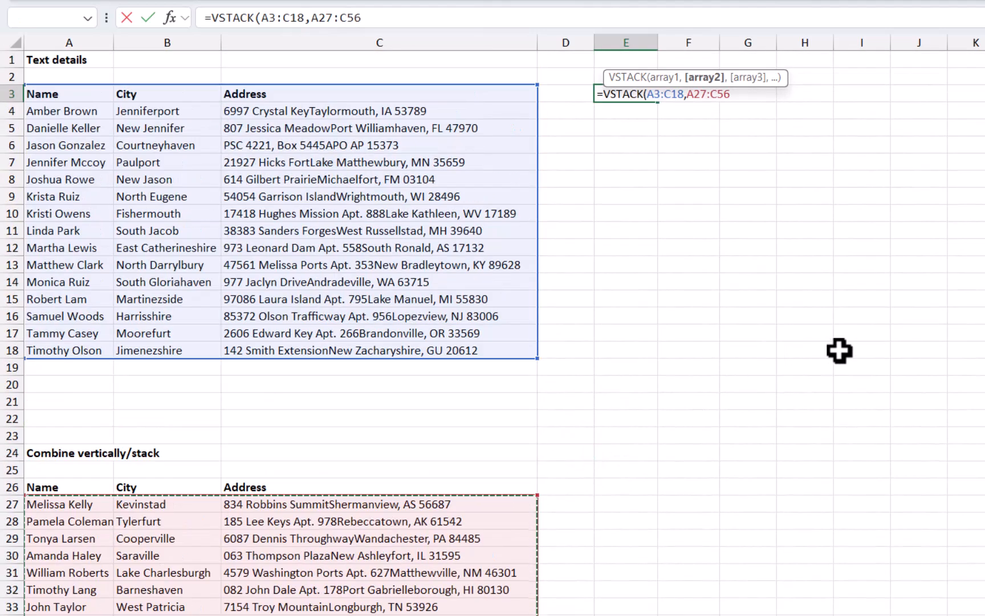
text())
key(Return)
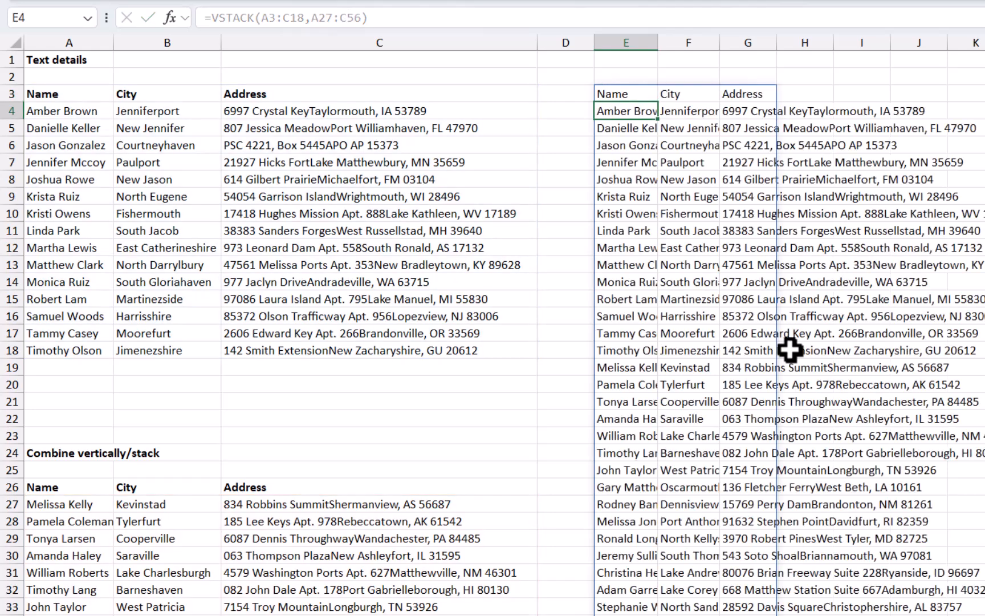
Inspect the formula behind several cells of the spilled VSTACK range.
key(Up)
key(Right)
key(Down)
key(Down)
key(Right)
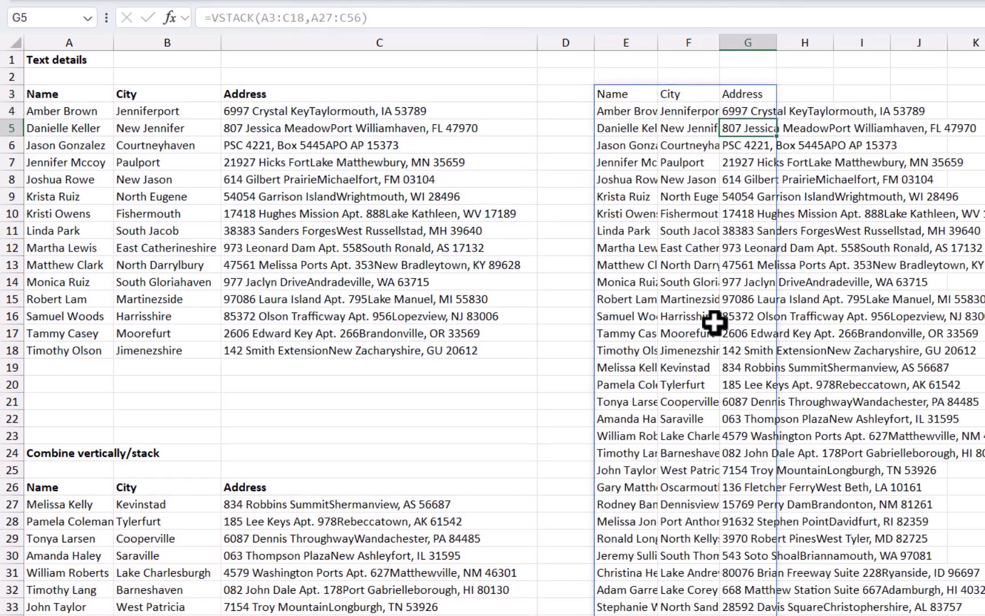
click(758, 434)
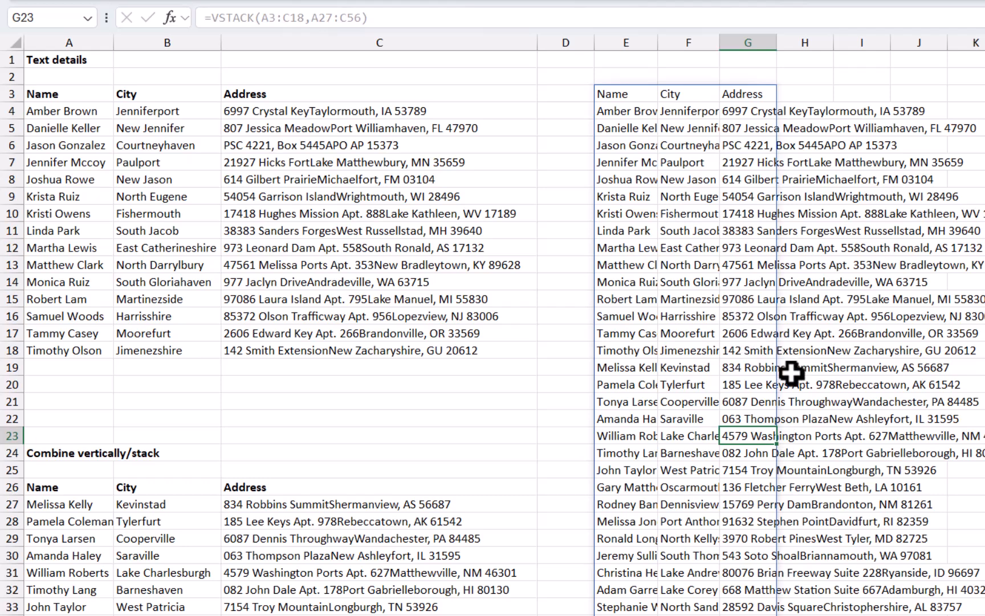
Enter the text sdasd in cell G22, inside the spilled VSTACK range.
key(Left)
key(Up)
key(Left)
key(Right)
key(Right)
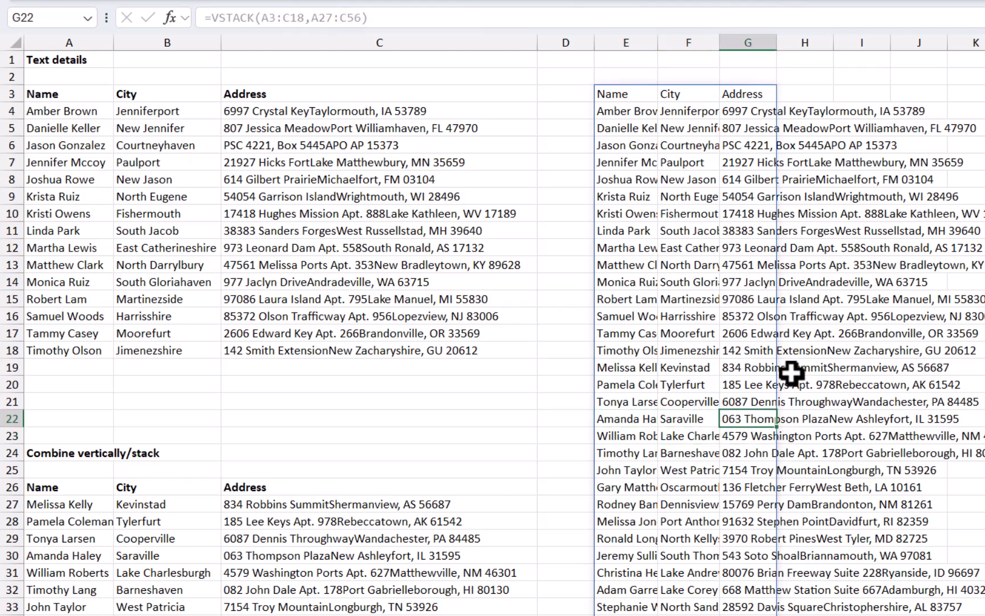
text(sdasd)
key(Return)
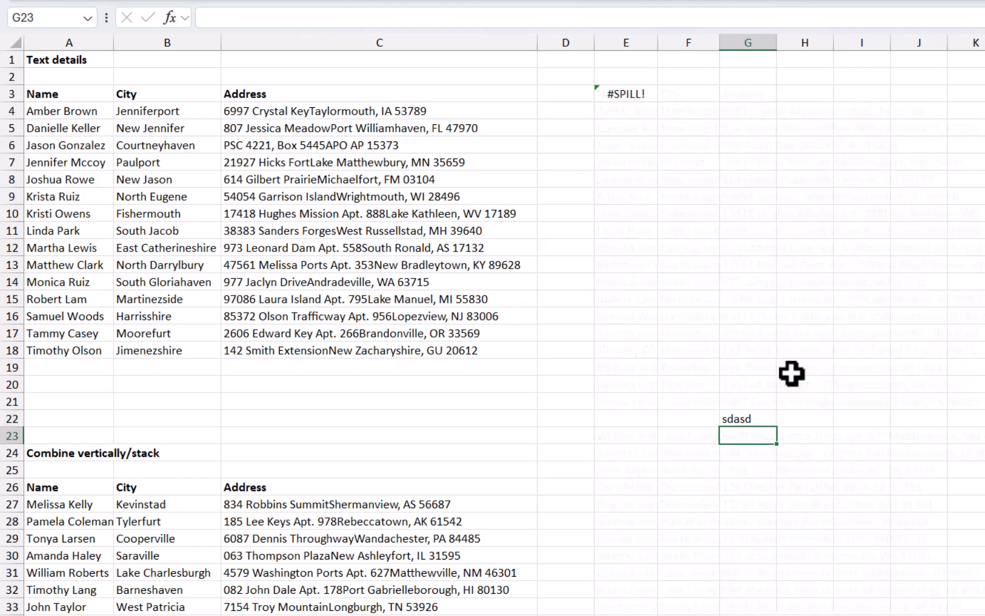
key(Up)
Check the error options offered for the spill error in E3, and clear the obstructing cell G22.
click(619, 91)
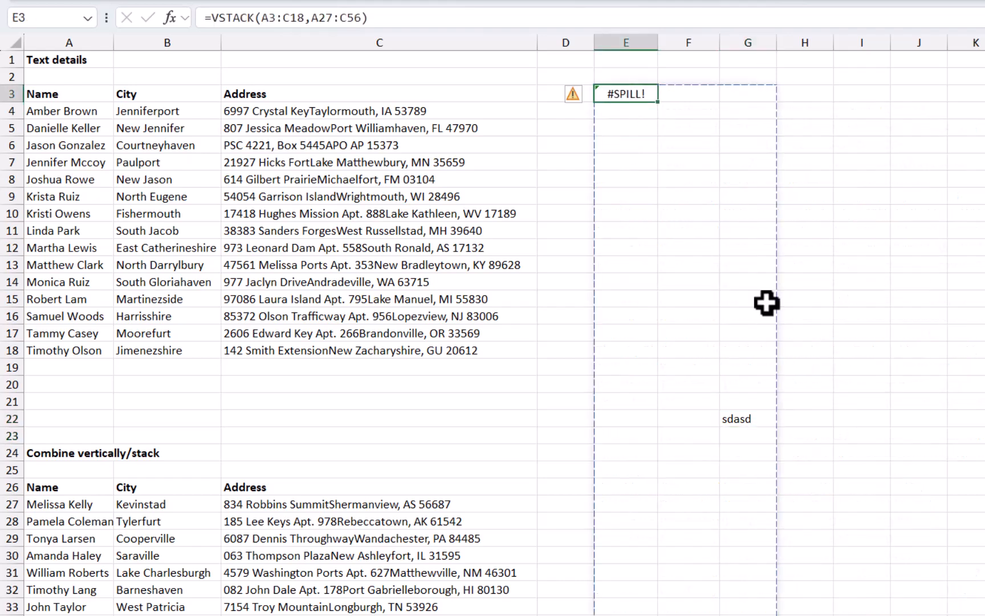
click(573, 90)
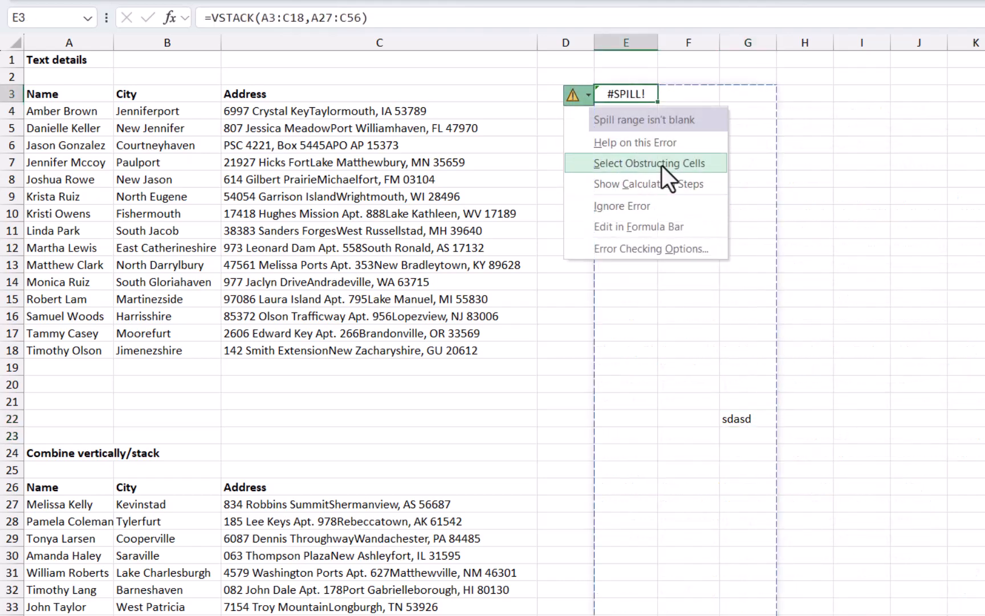
click(752, 420)
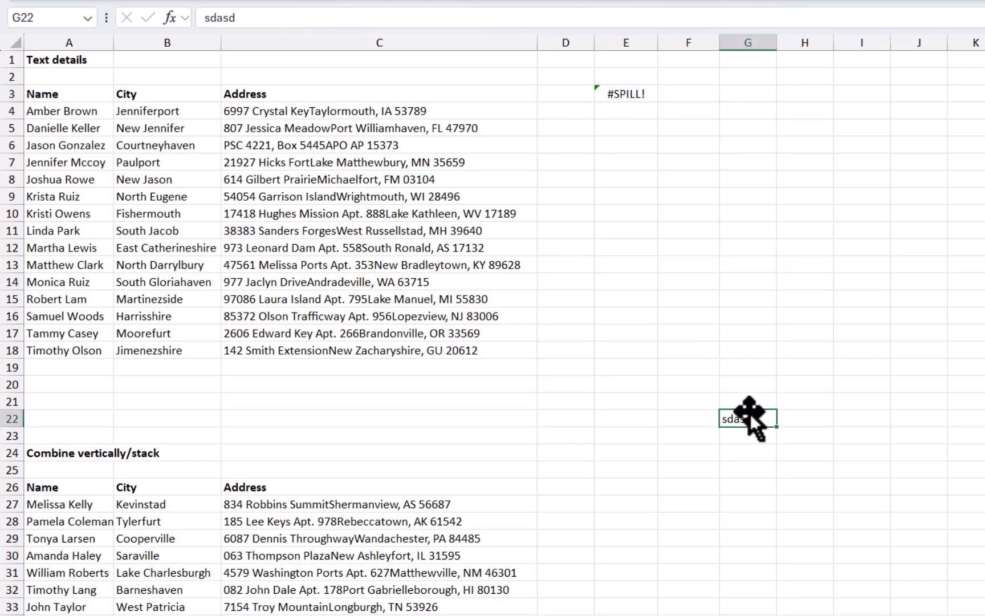
key(Delete)
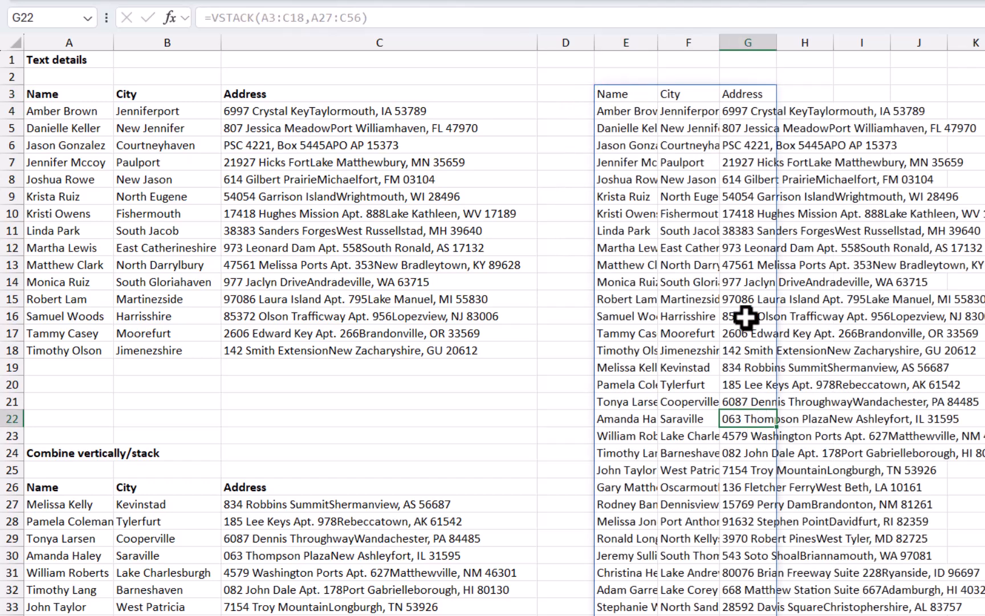
Try adding further array arguments to the VSTACK formula in E3.
click(735, 282)
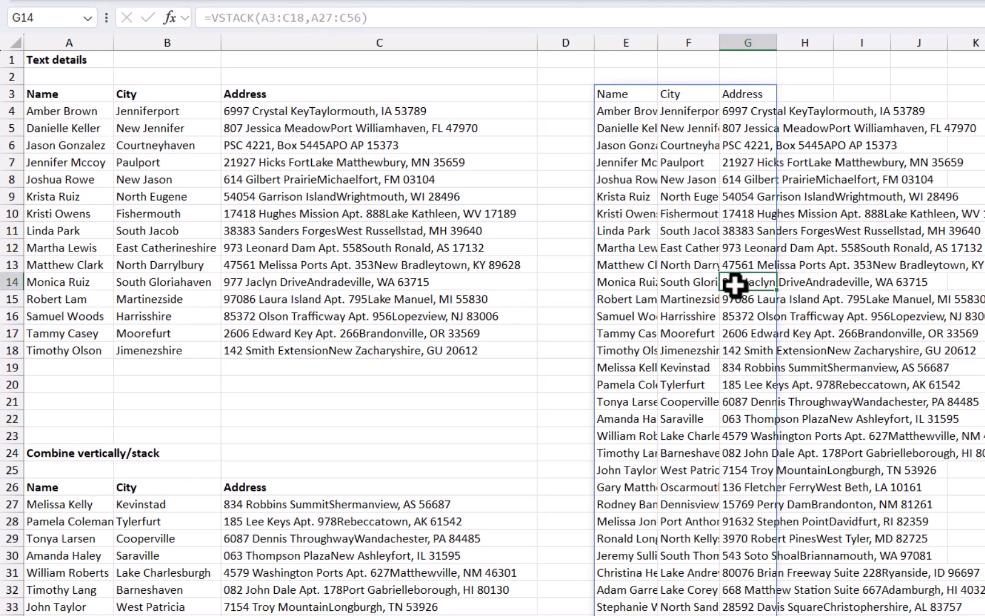
click(628, 92)
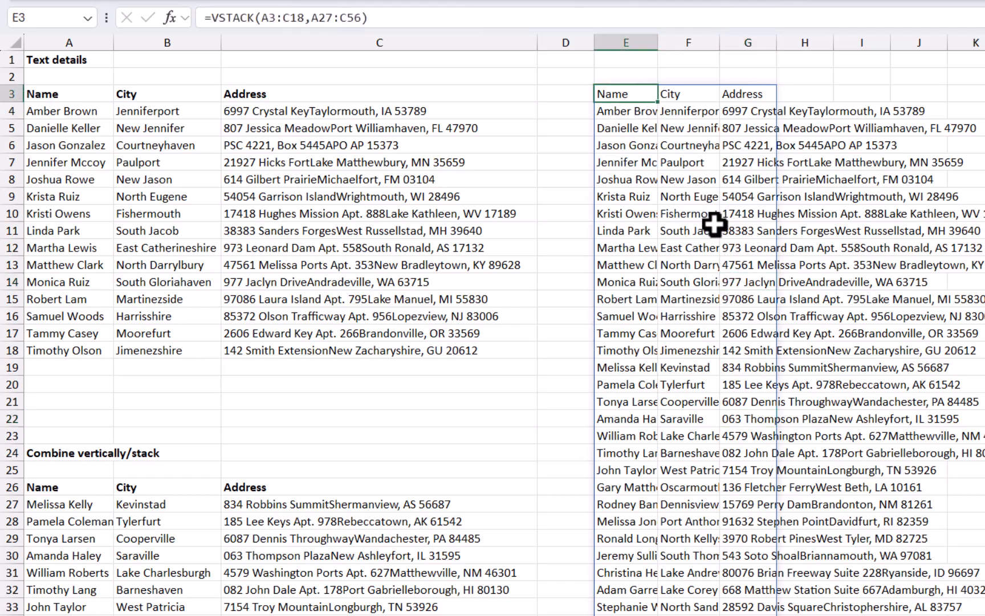
key(F2)
key(BackSpace)
text(,)
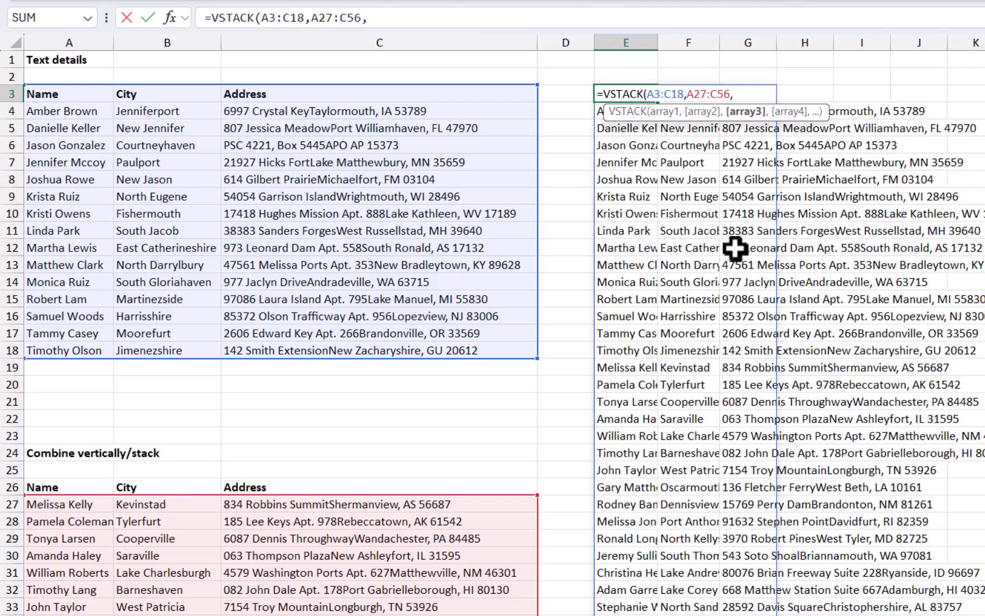
text(,)
key(BackSpace)
key(BackSpace)
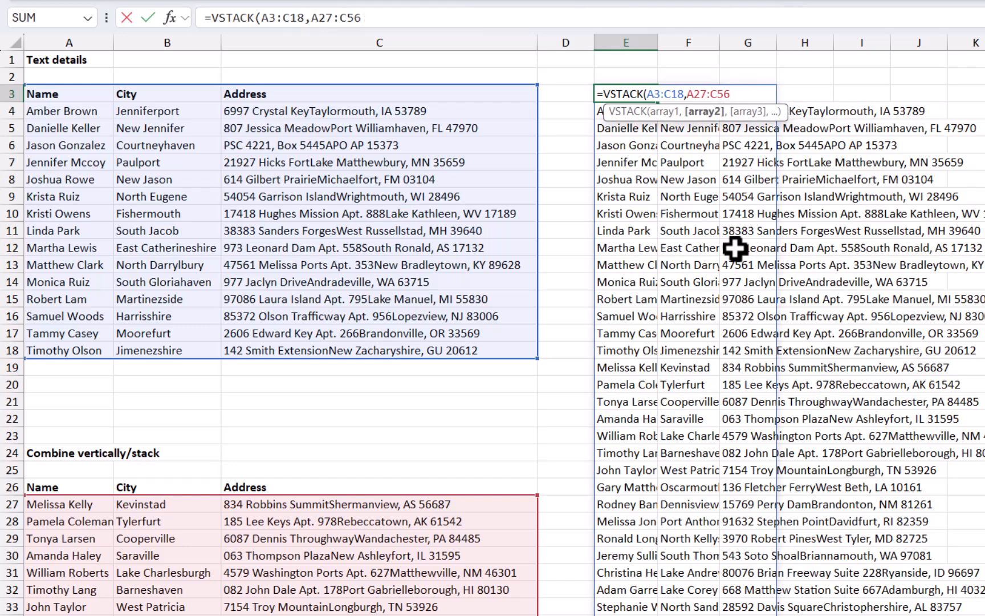
key(Return)
click(667, 281)
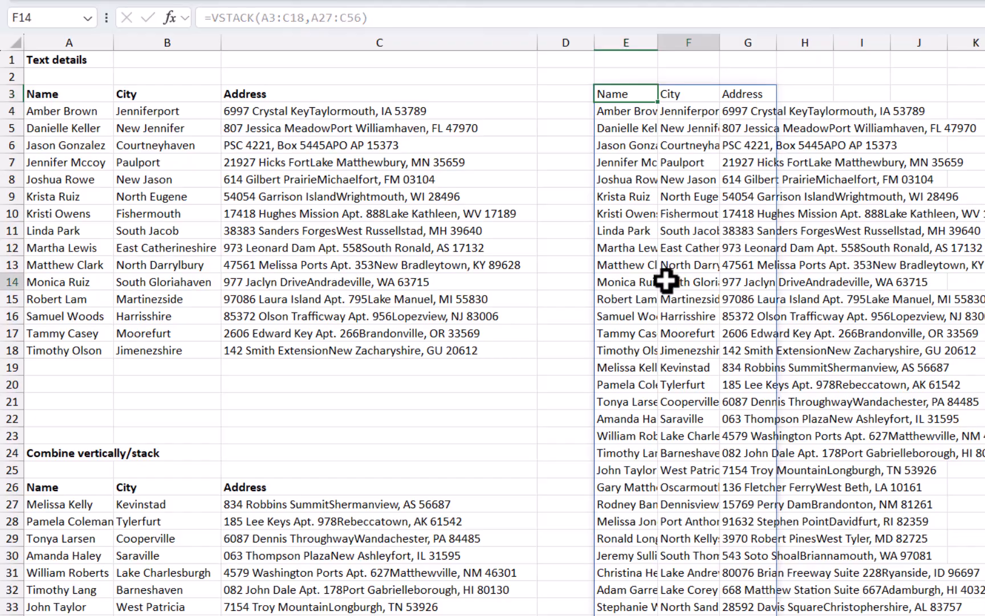
drag(62, 95, 376, 352)
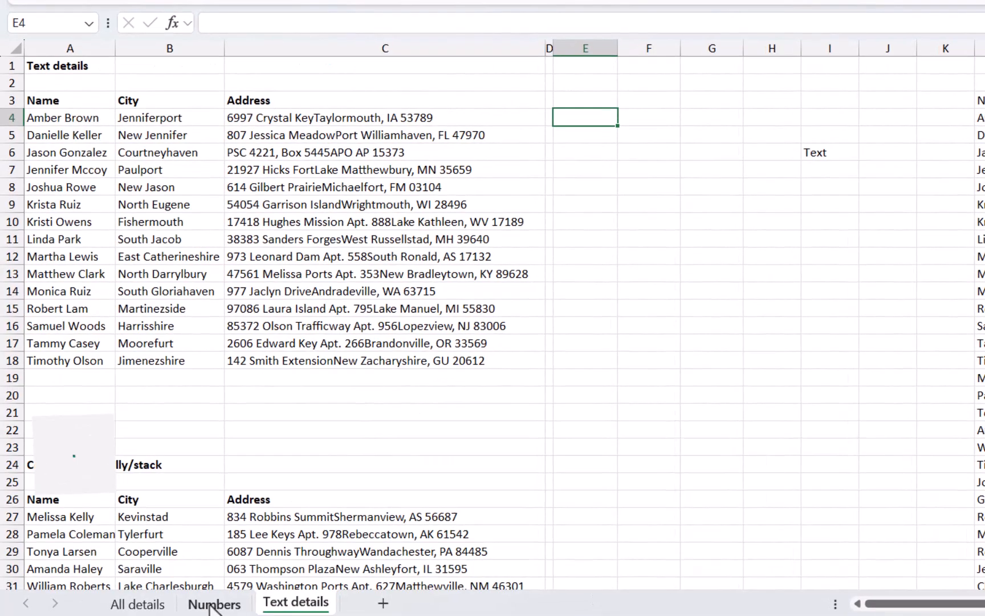
Review the Name, Fruit, Profit and Units columns of the table on the Numbers sheet.
click(219, 601)
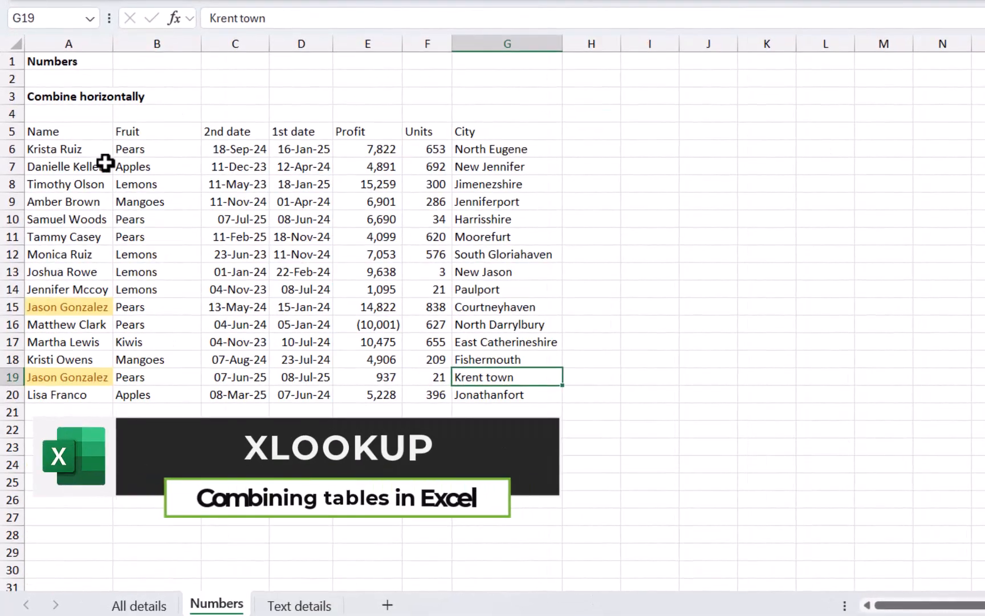
click(79, 151)
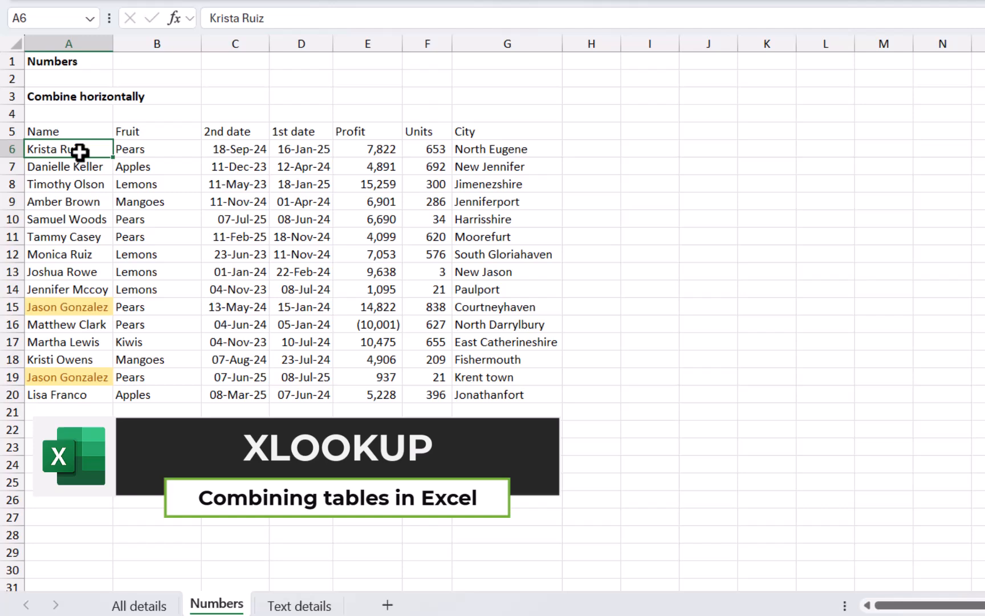
click(169, 154)
click(365, 155)
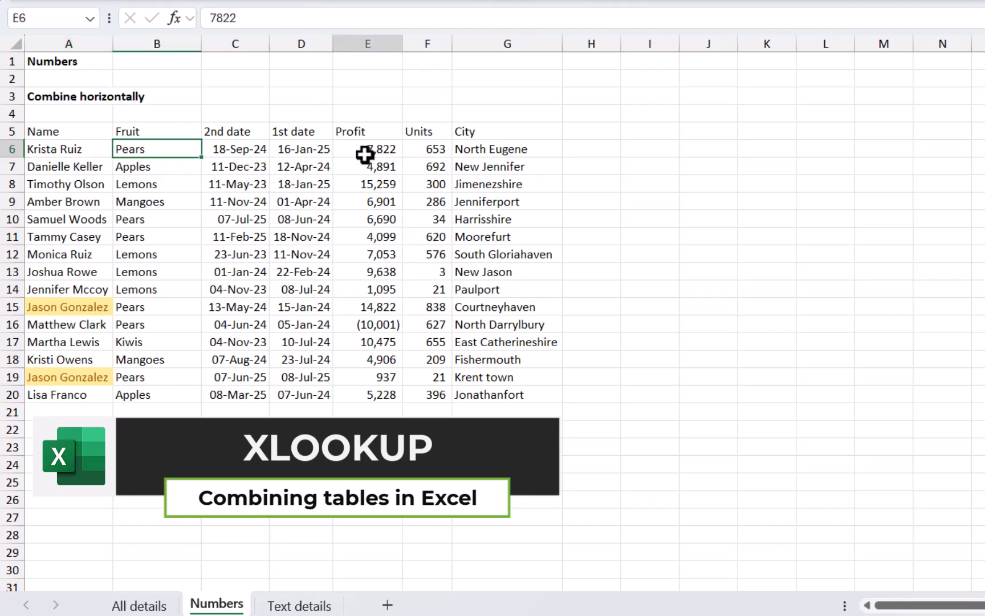
click(428, 154)
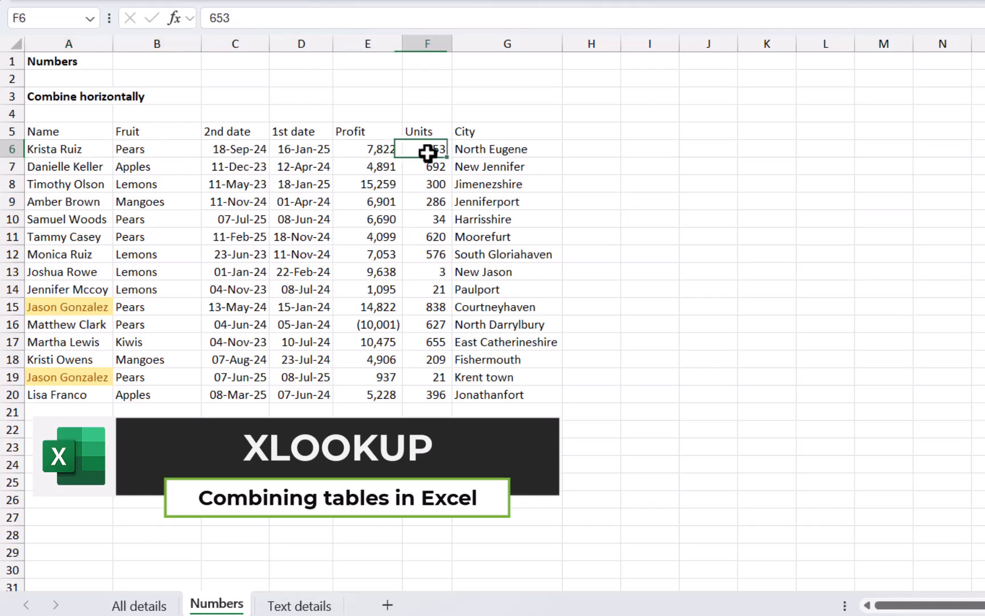
Start an XLOOKUP formula in E4 of Text details with lookup value A4 and lookup array Numbers!$A$5:$A$28.
click(308, 606)
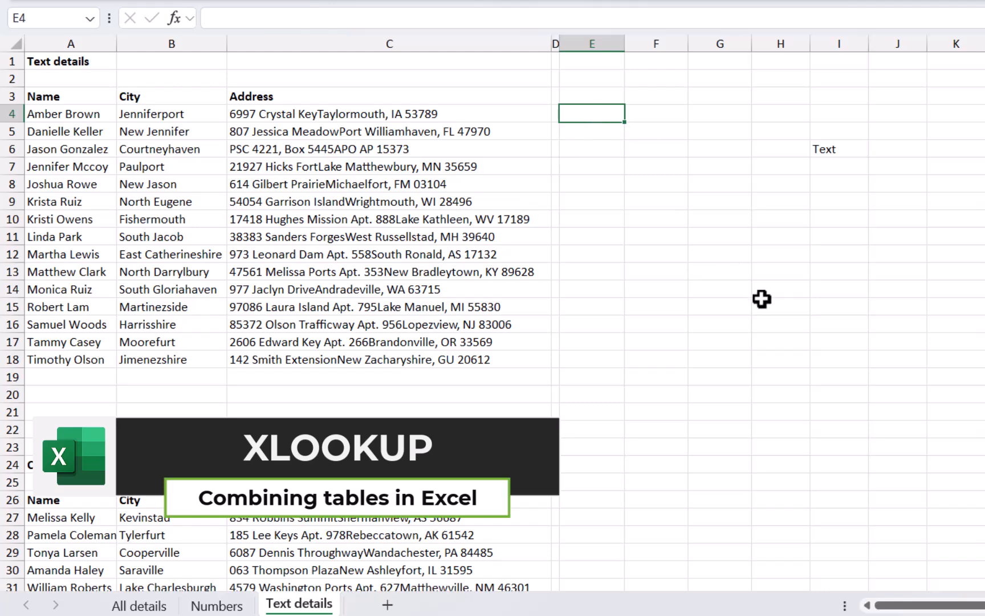
text(=xl)
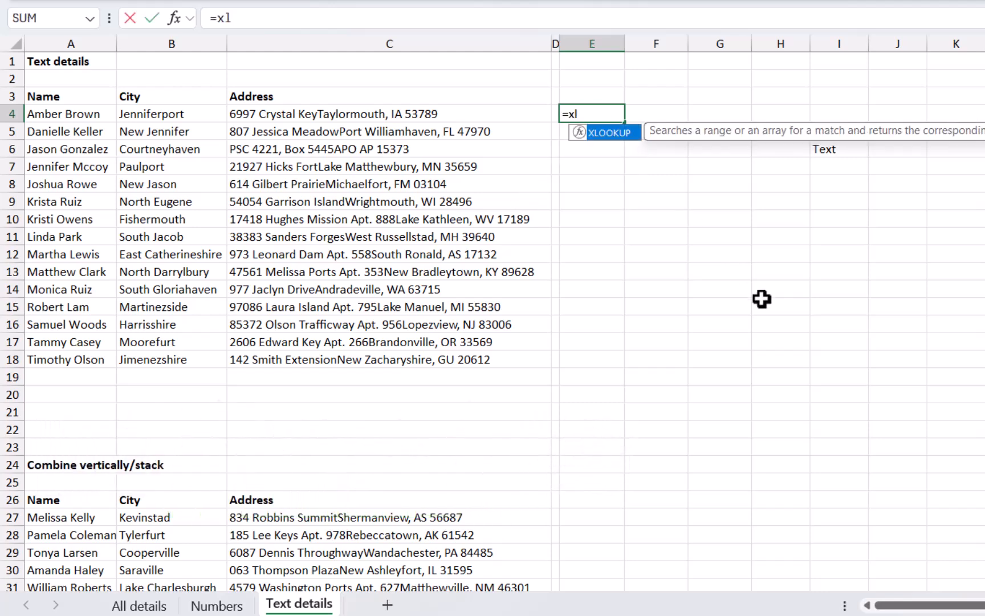
key(Tab)
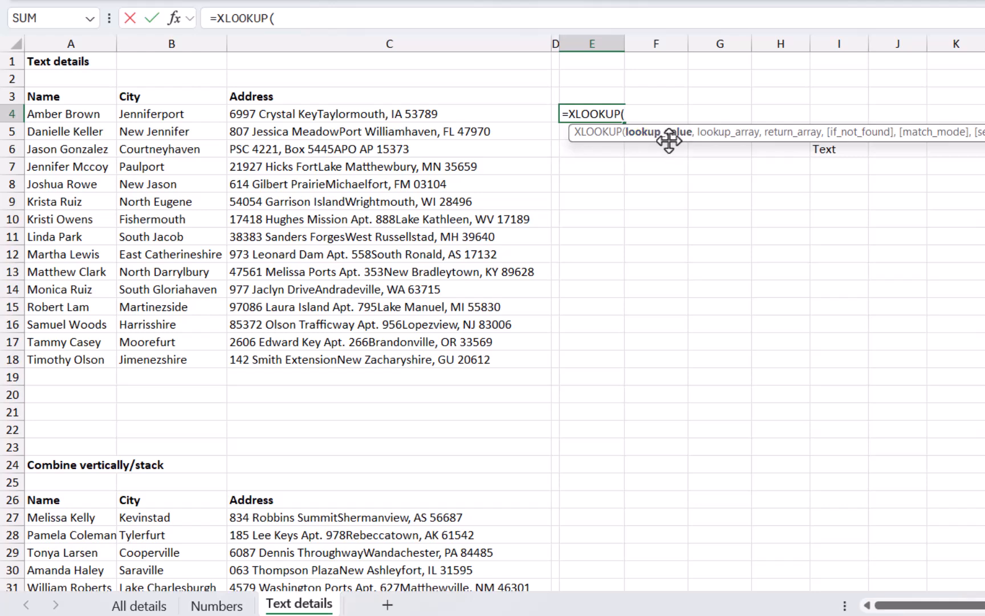
click(96, 118)
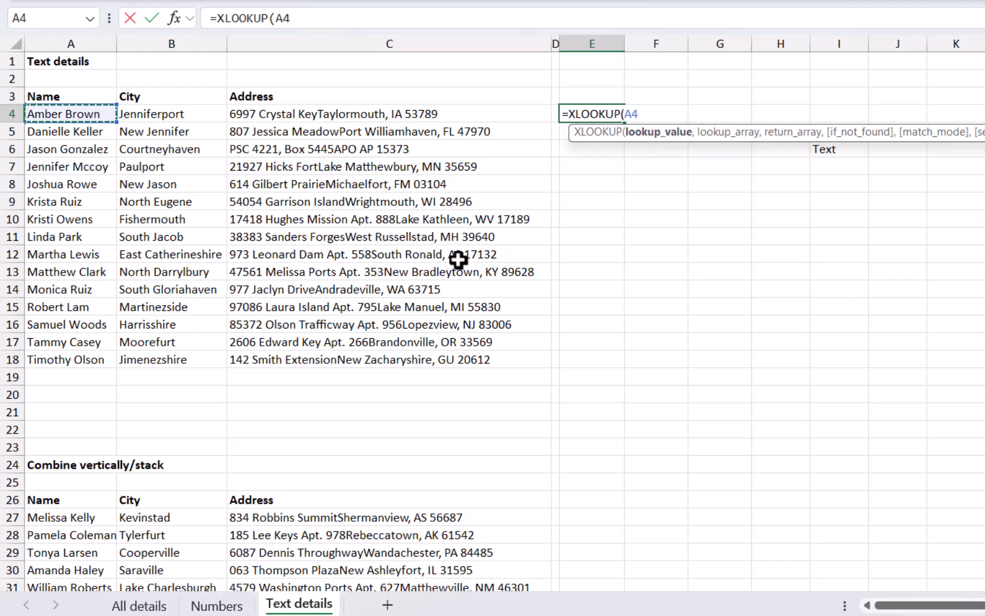
text(,)
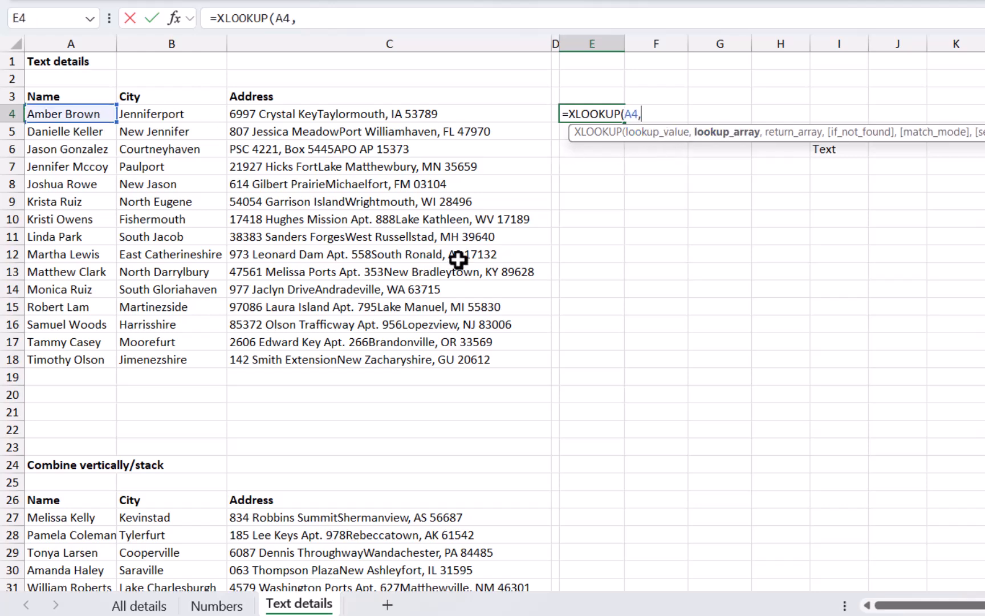
click(229, 607)
drag(88, 132, 81, 533)
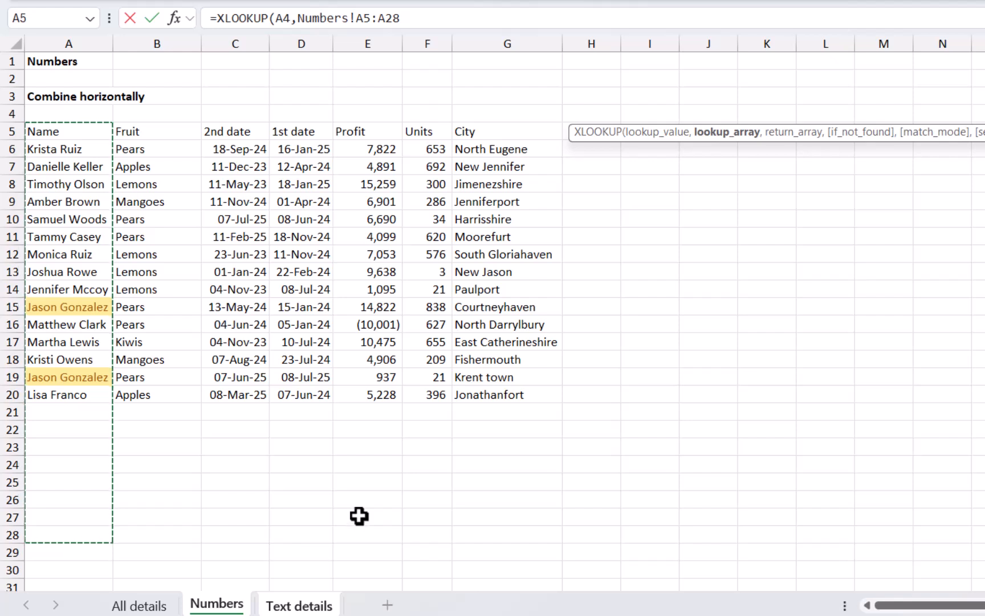
key(F4)
text(,)
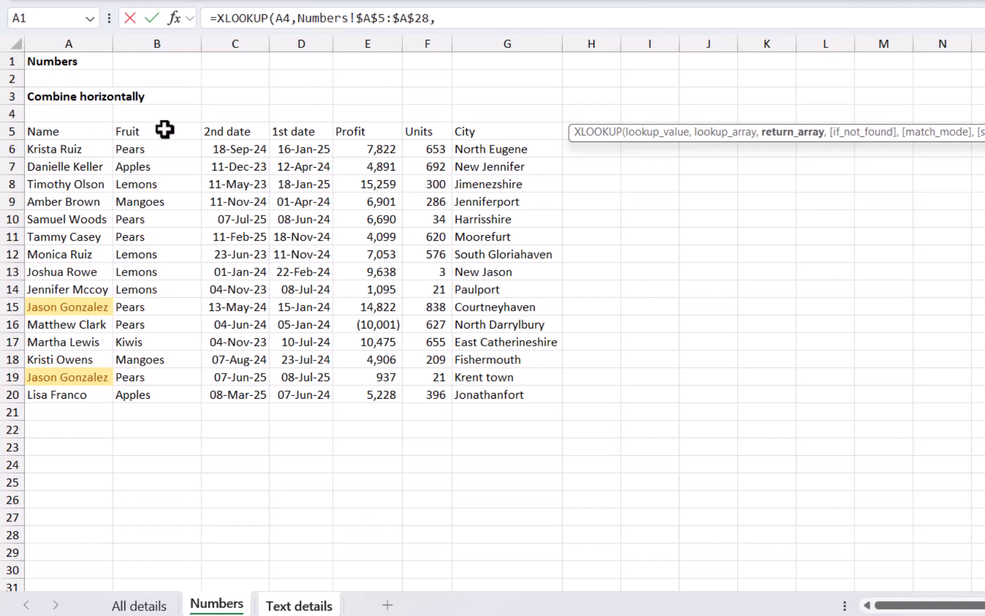
Complete the XLOOKUP formula in E4 of Text details with the absolute return array Numbers!$B$5:$B$28.
drag(164, 130, 172, 550)
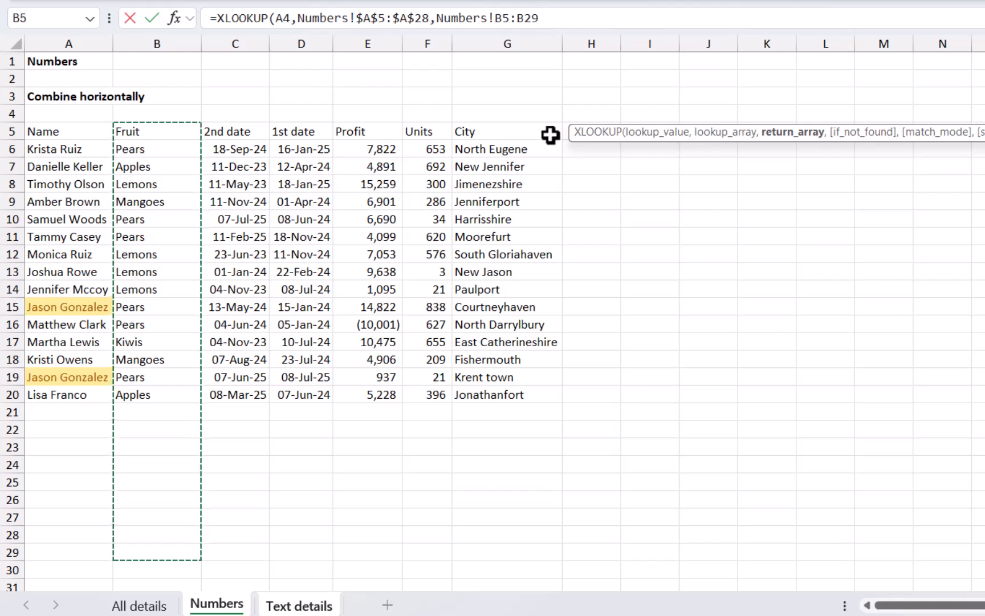
key(shift+Up)
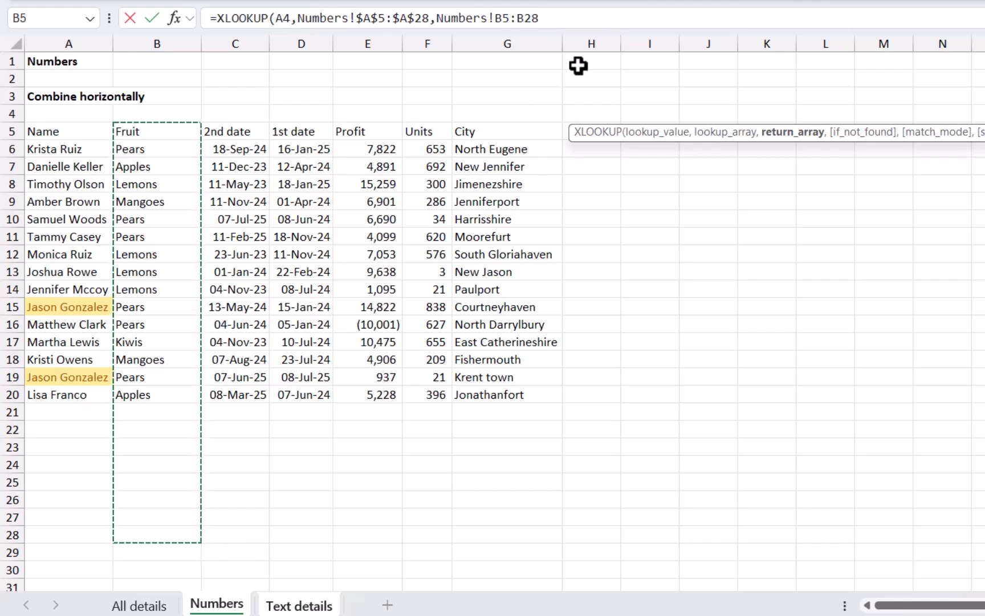
key(F4)
click(583, 16)
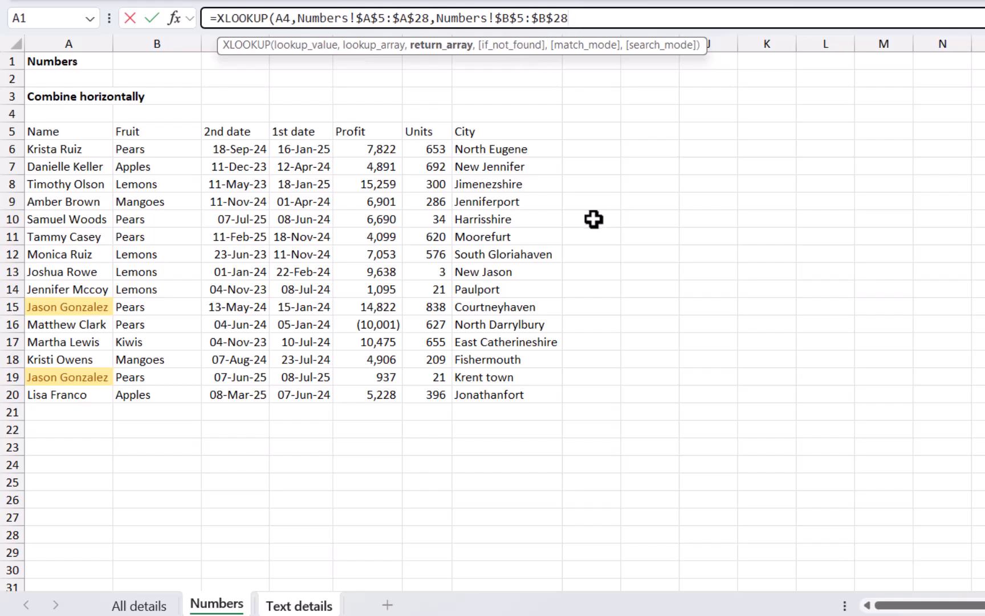
text())
key(Return)
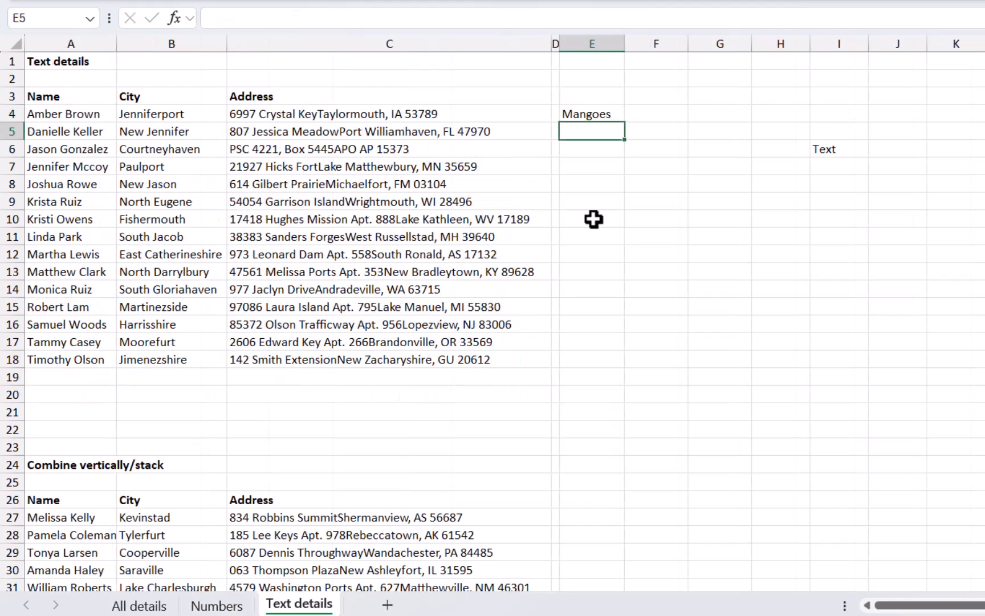
Copy the XLOOKUP formula from E4 down to E18 and up into the header cell E3.
click(609, 113)
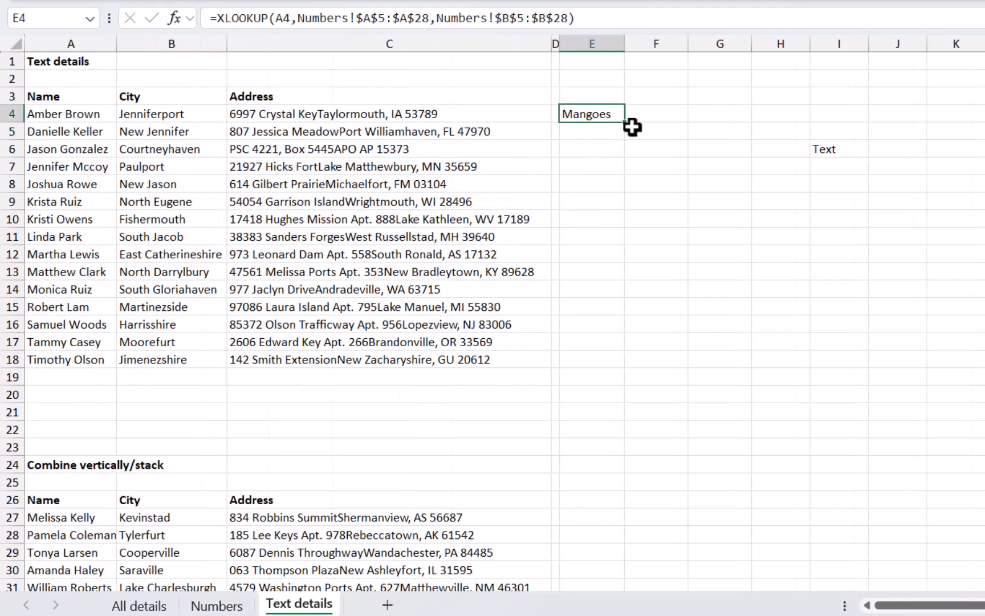
drag(630, 123, 622, 366)
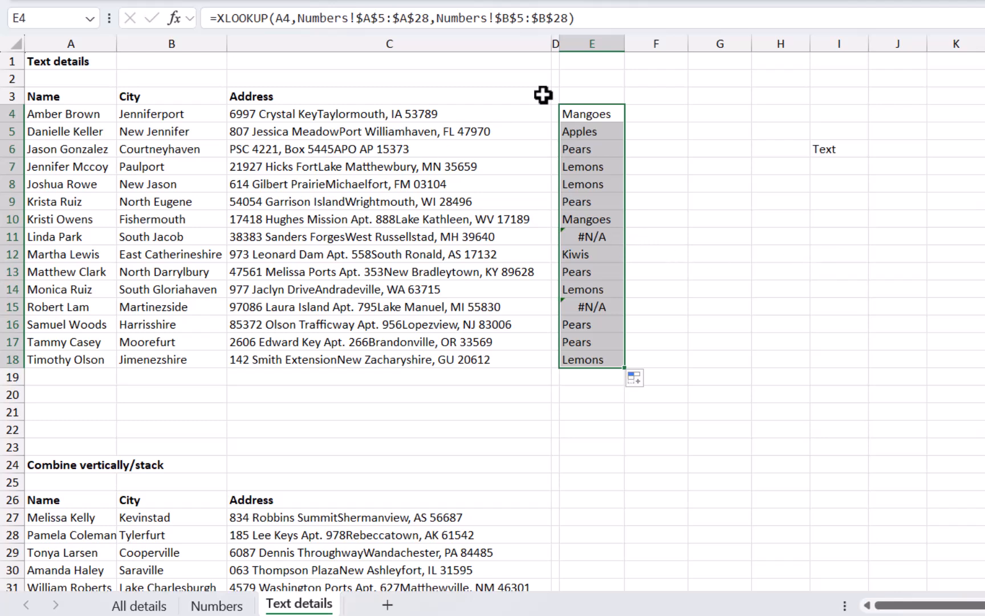
click(618, 119)
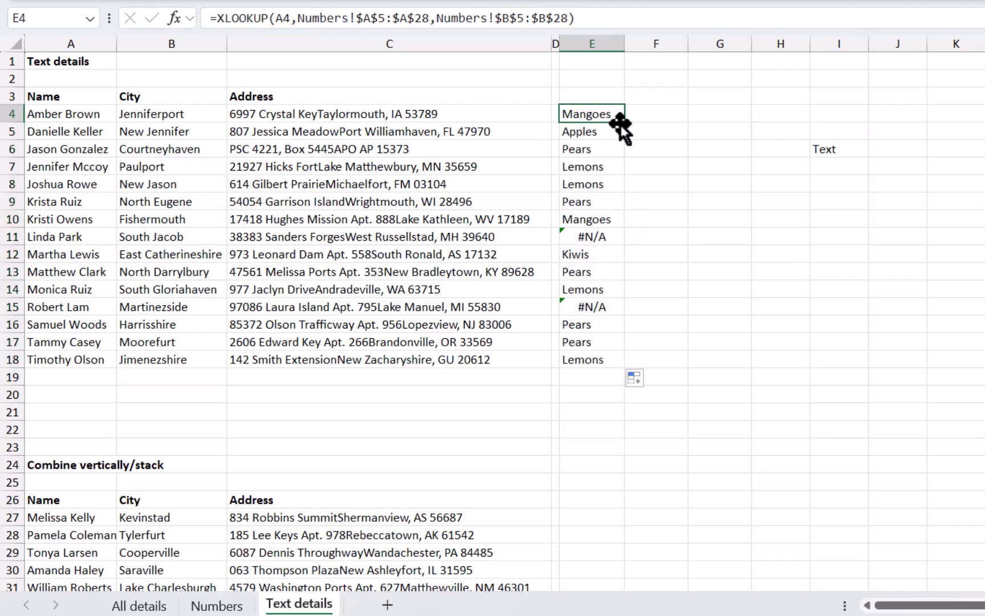
drag(623, 123, 626, 94)
Inspect the lookup formulas in E6 and E11, and check the E11 error against the names in A6:A20 on the Numbers sheet.
click(596, 149)
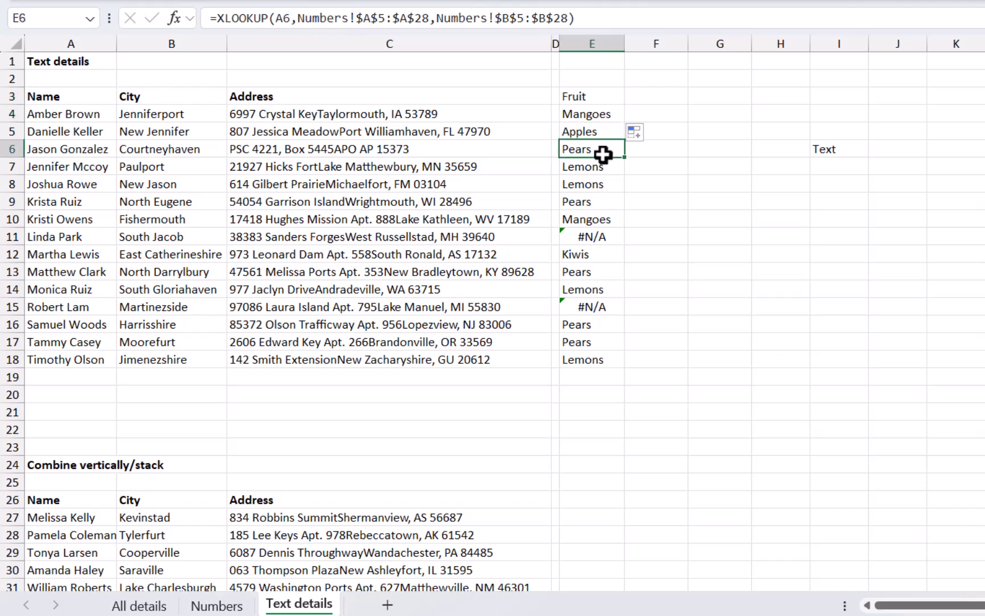
click(597, 236)
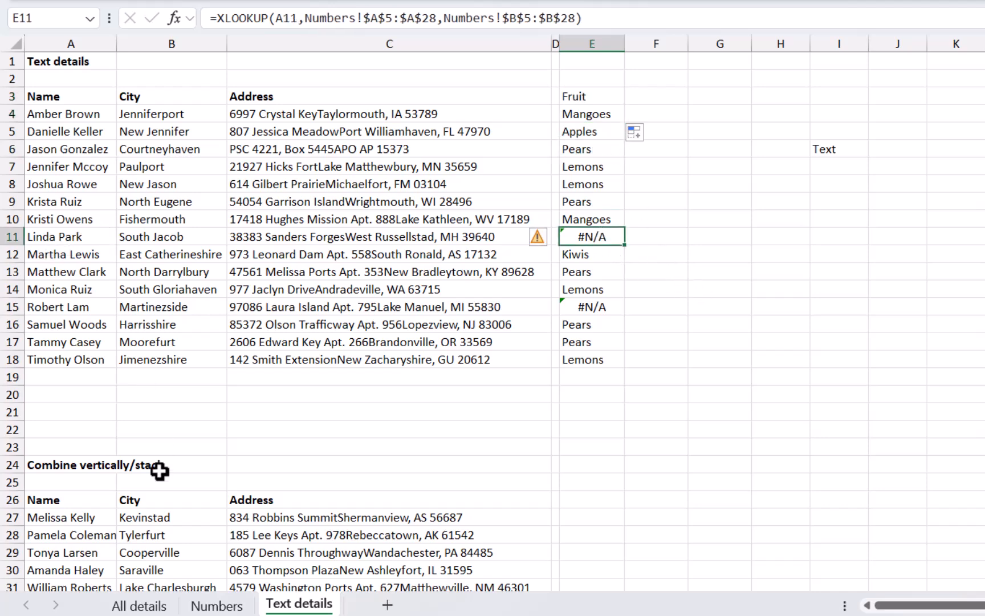
click(216, 605)
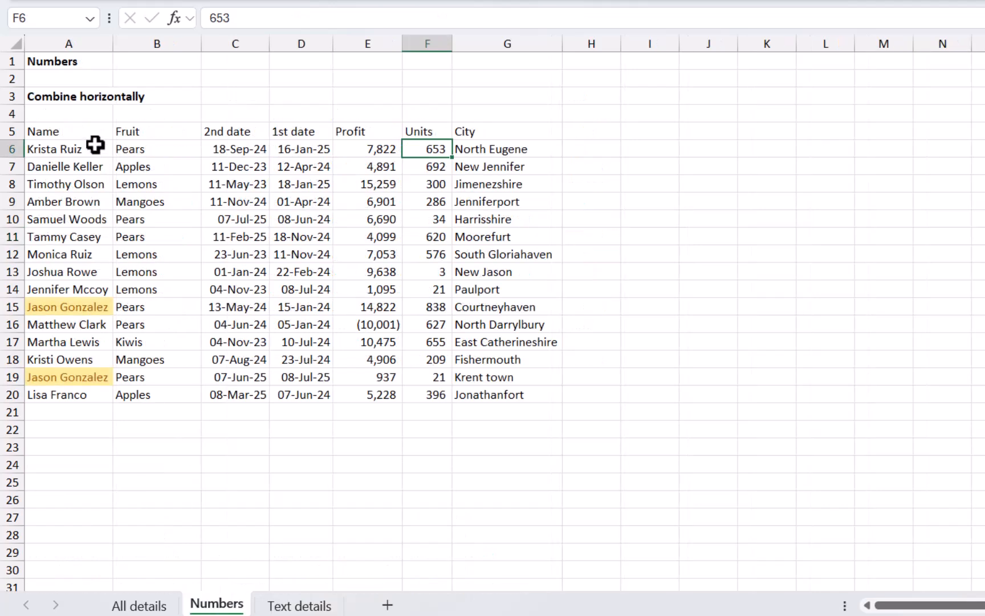
drag(97, 149, 108, 396)
click(300, 606)
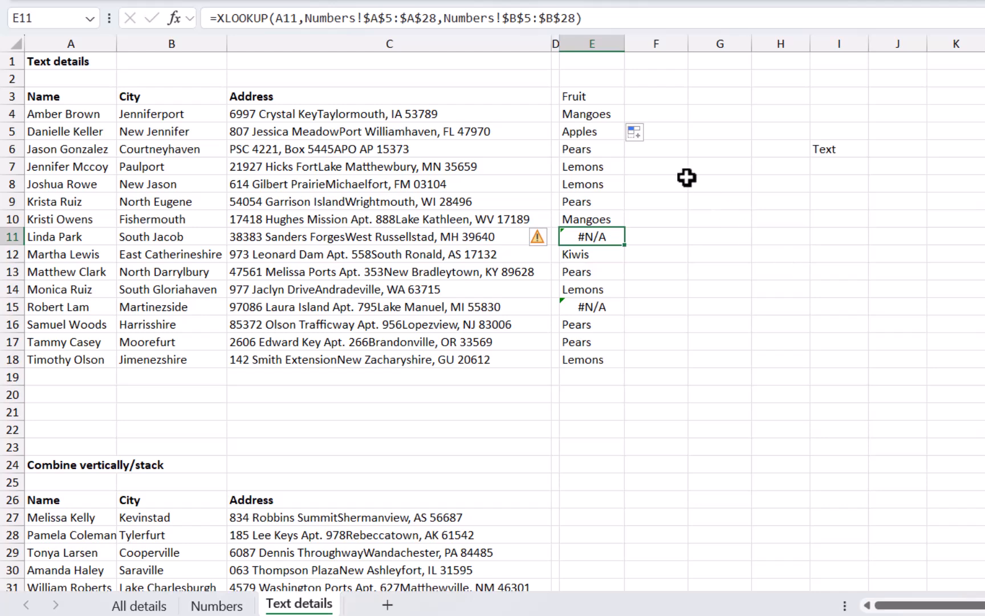
Extend the return array of the XLOOKUP in E3 to Numbers!$B$5:$G$28, and check it against the City header on the Numbers sheet.
click(597, 95)
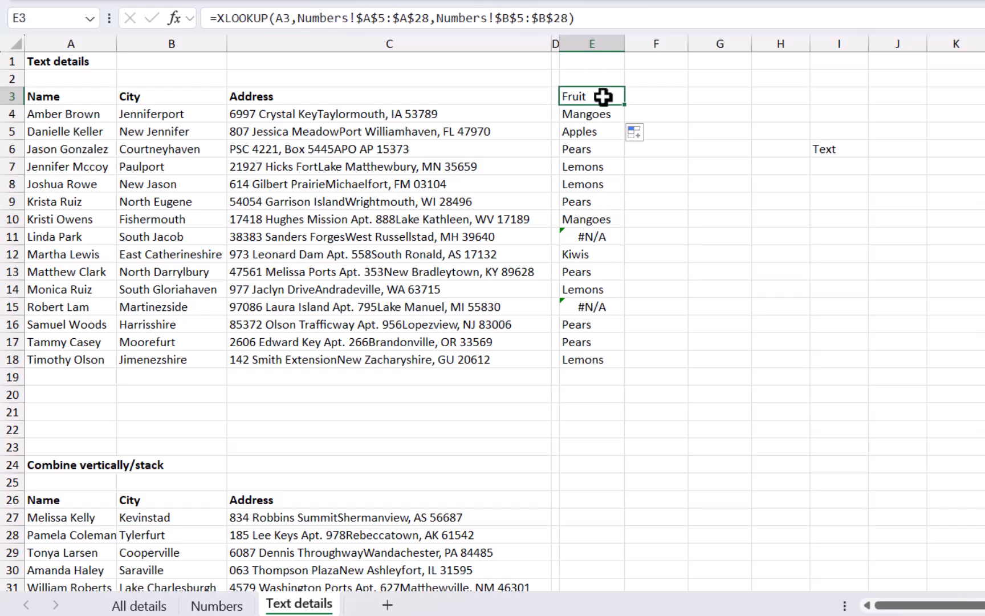
double_click(603, 96)
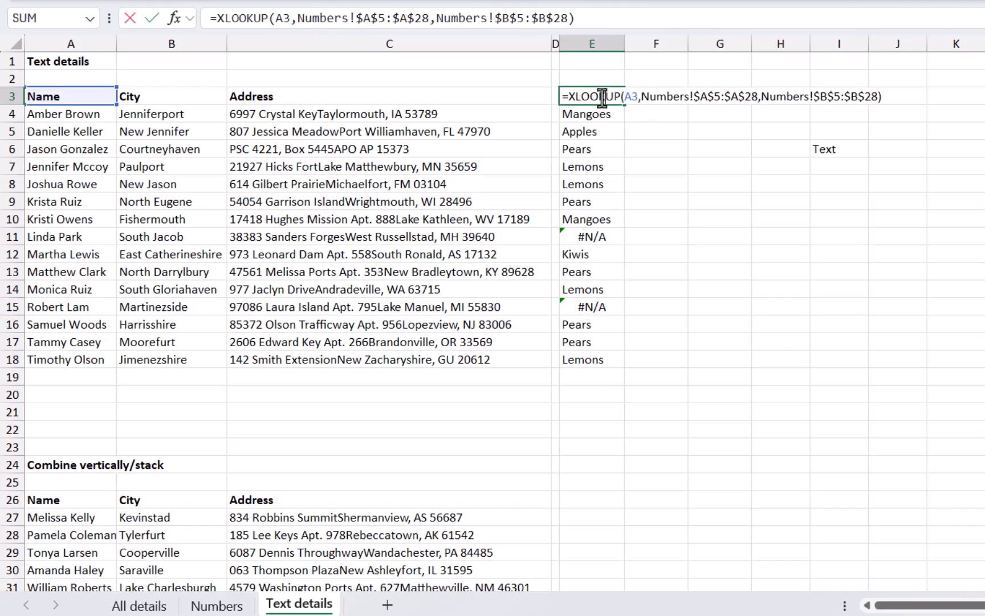
click(859, 95)
text(G)
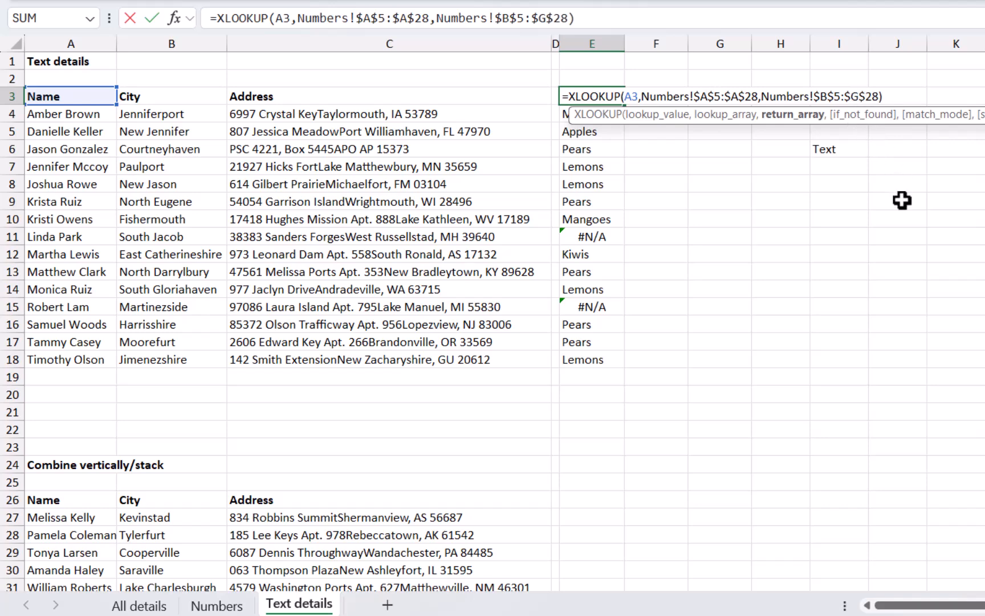
key(Return)
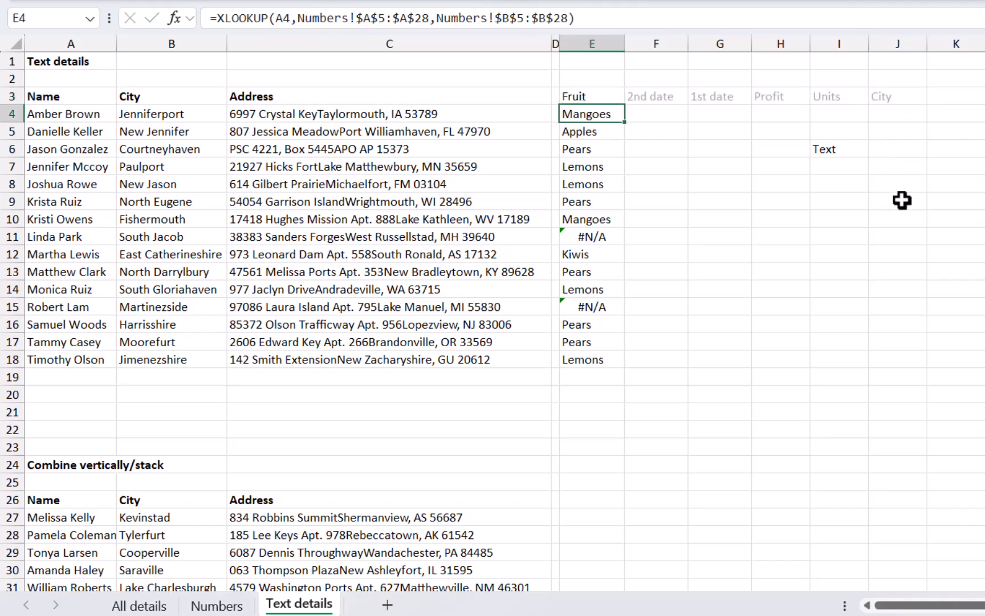
click(217, 605)
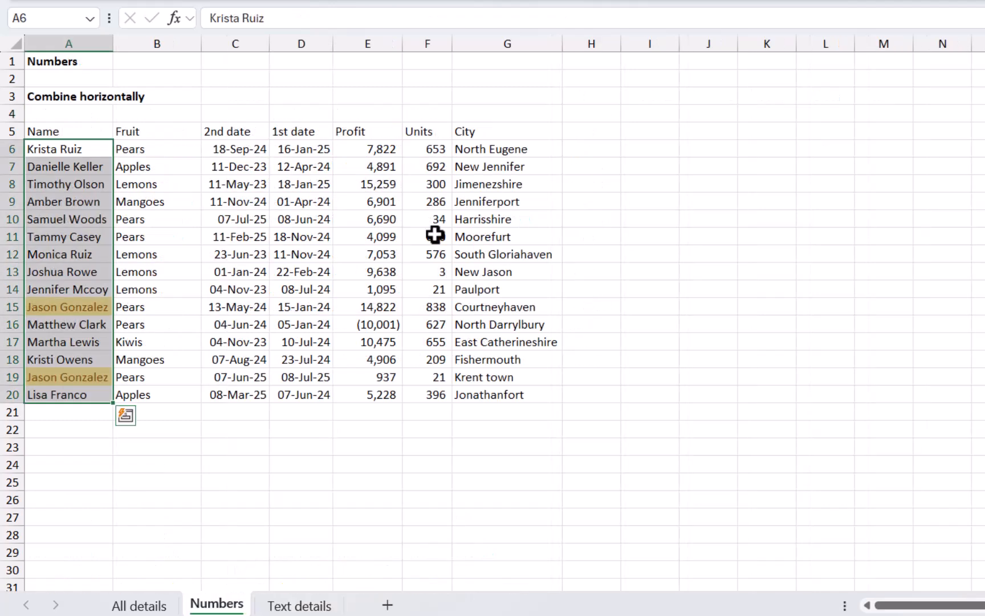
click(516, 132)
click(316, 605)
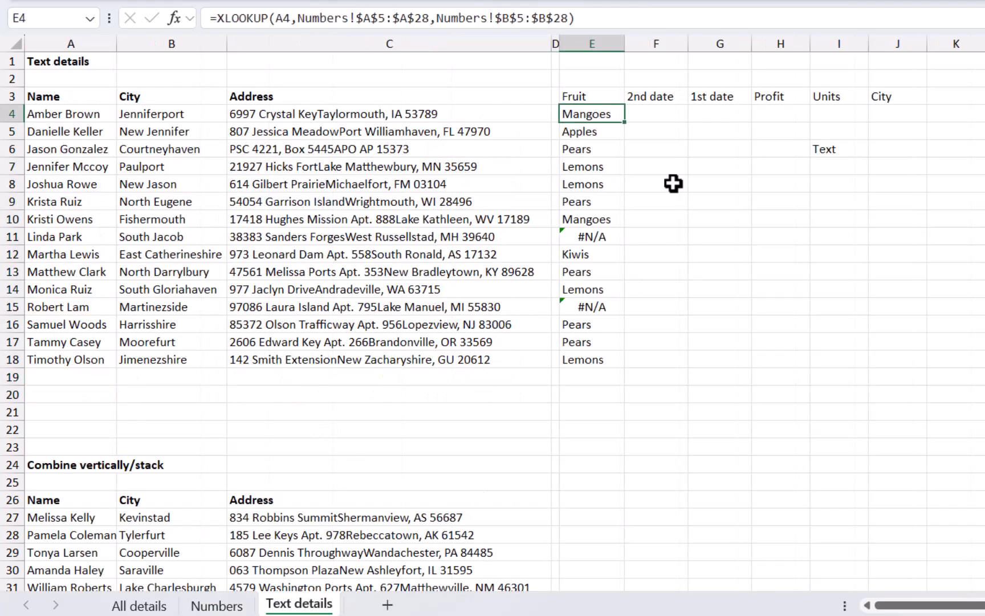
Fill the extended XLOOKUP formula from E3 down to E18, and clear the cell I6 that blocks the spill in row 6.
click(611, 94)
drag(623, 152, 627, 371)
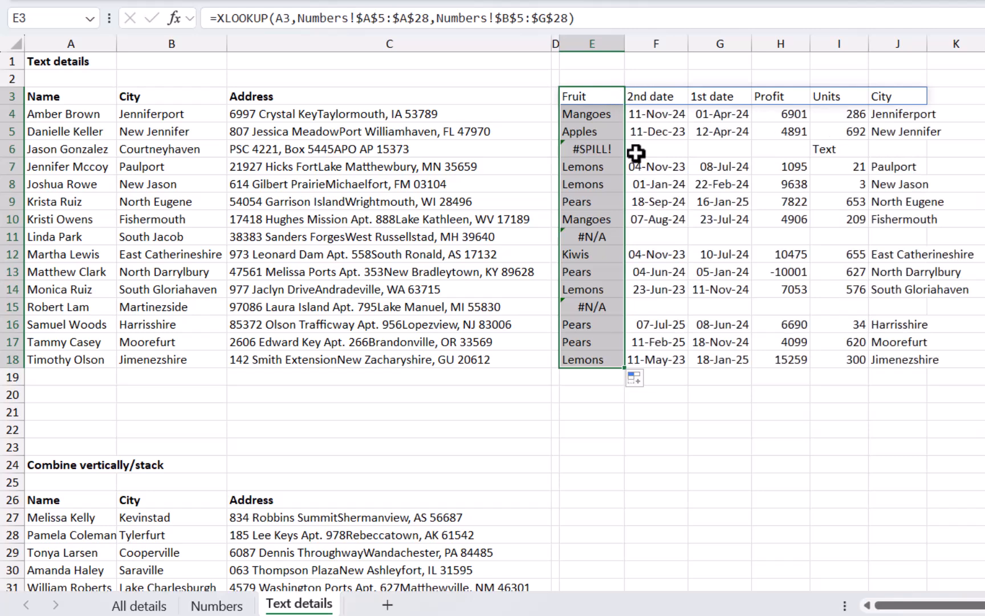
click(591, 149)
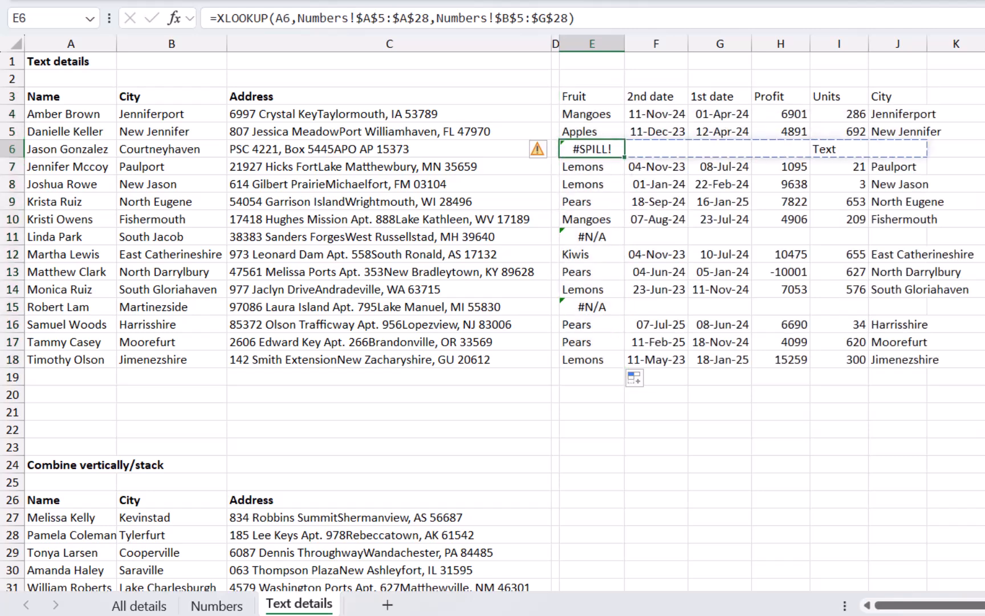
click(855, 151)
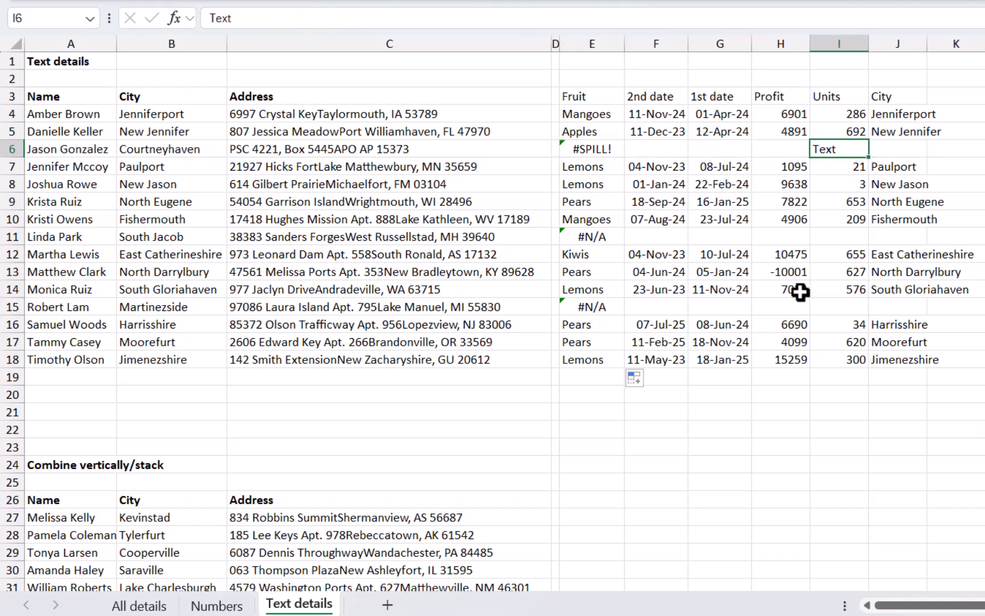
key(Delete)
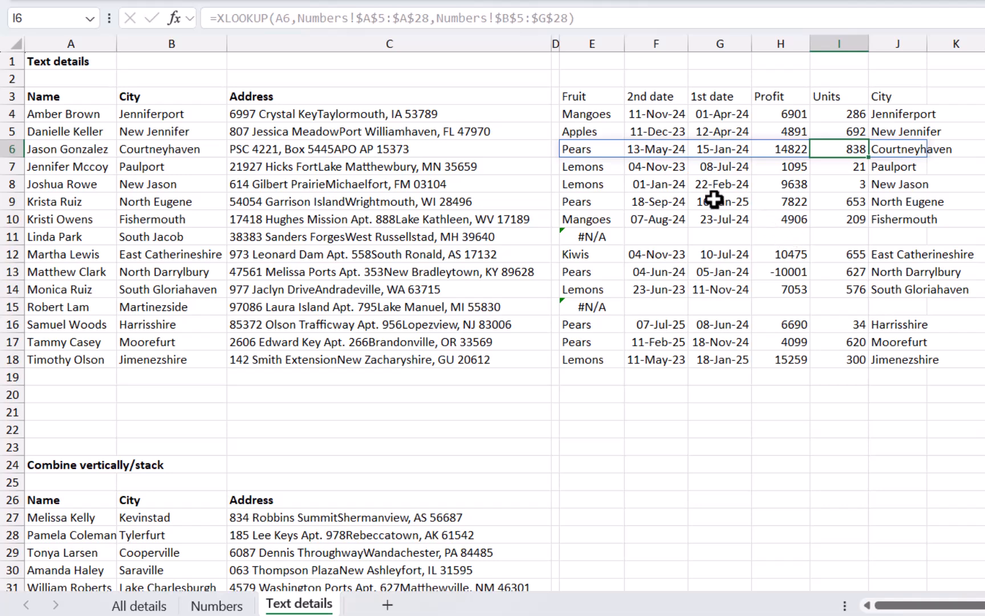
Compare the duplicate names in A15 and A19 on Numbers, their cities in G15 and G19, and the City column B3:B18 on Text details.
click(219, 603)
click(39, 309)
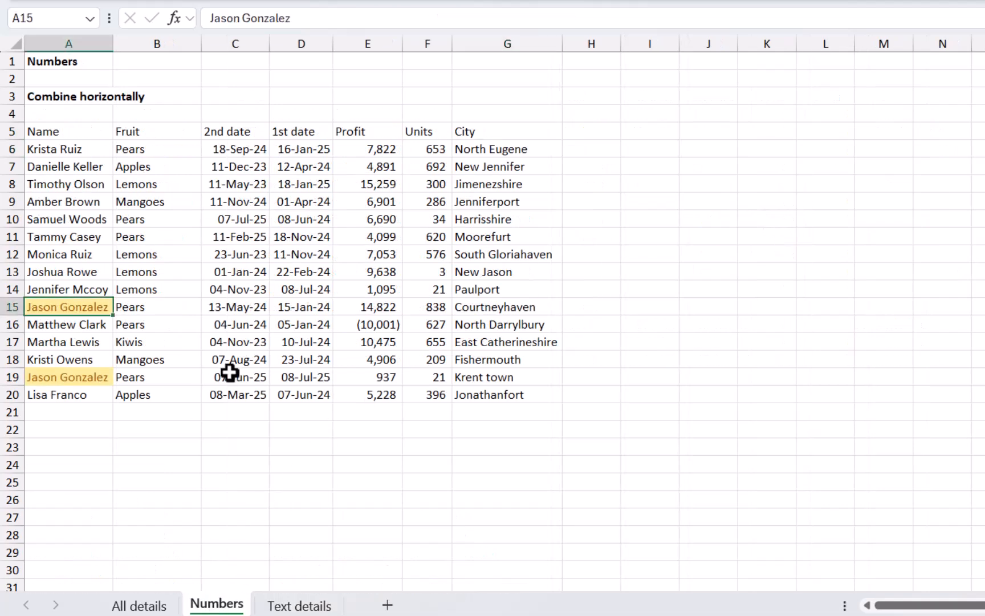
ctrl+click(62, 379)
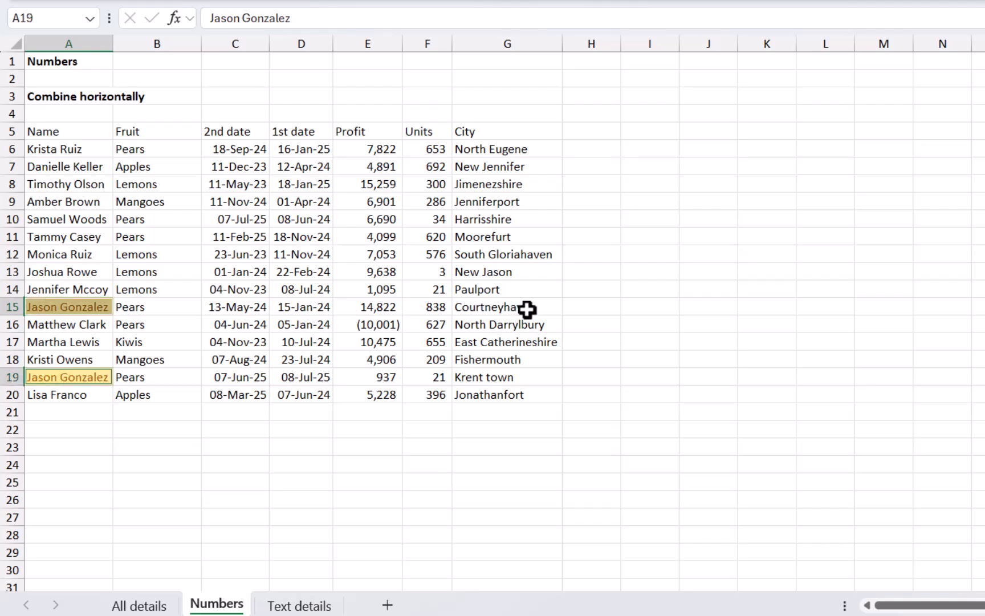
click(532, 308)
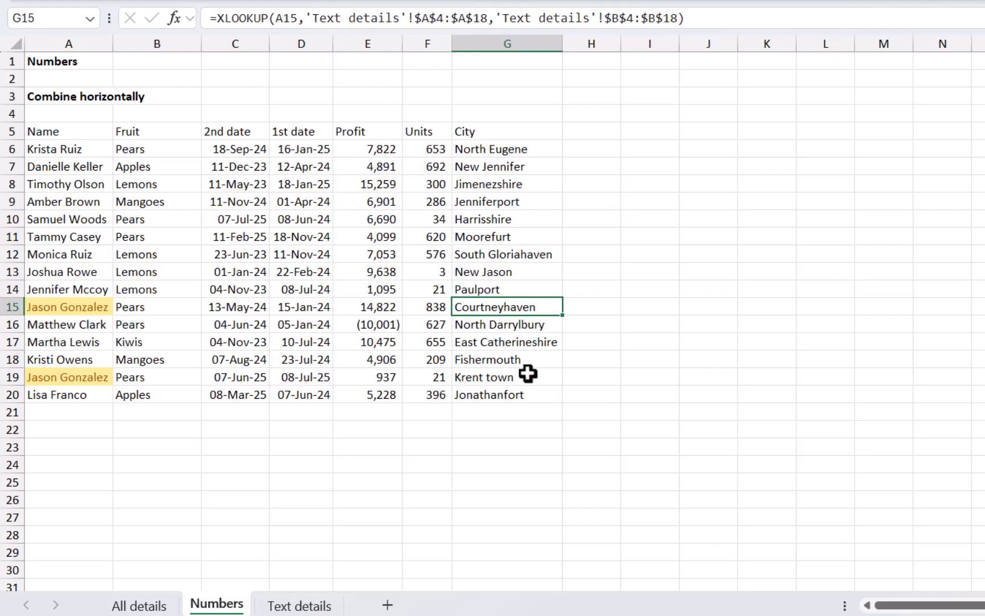
click(541, 385)
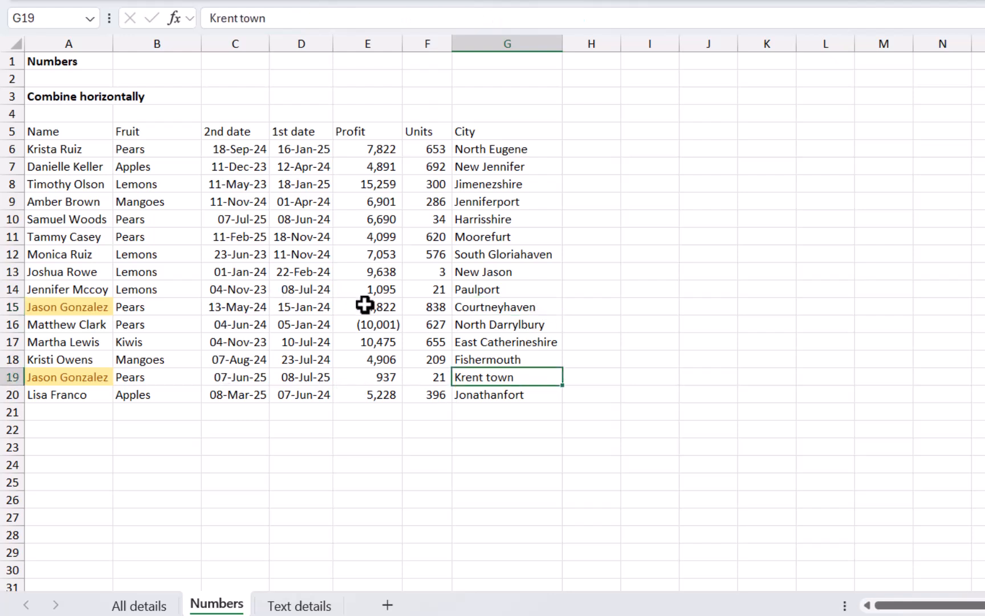
click(302, 605)
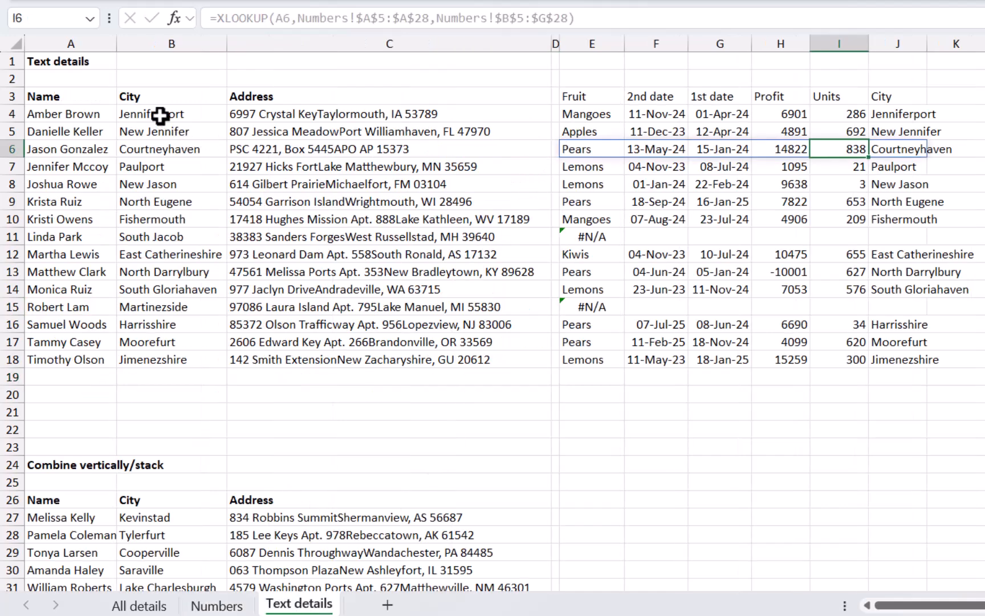
drag(161, 96, 182, 365)
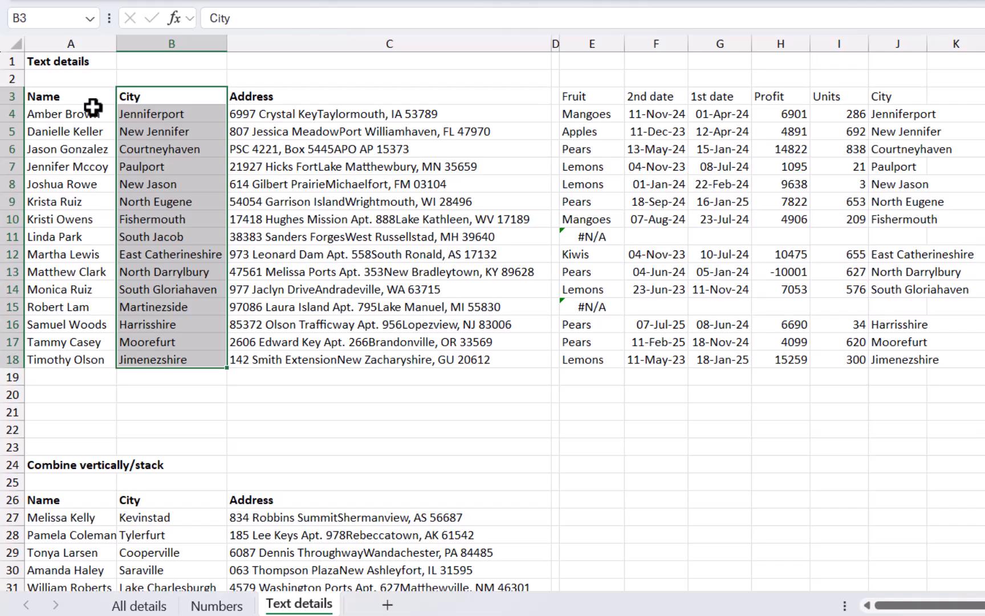
click(318, 151)
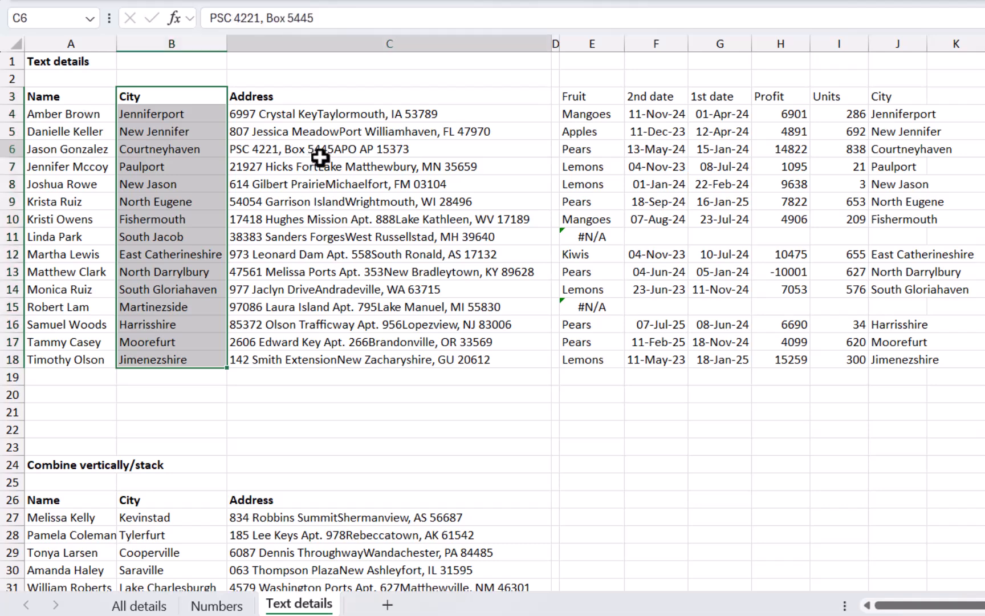
Try replacing the name in A9 on the Numbers sheet with the name from A17 to test the duplicate highlighting, and undo the entry.
click(212, 606)
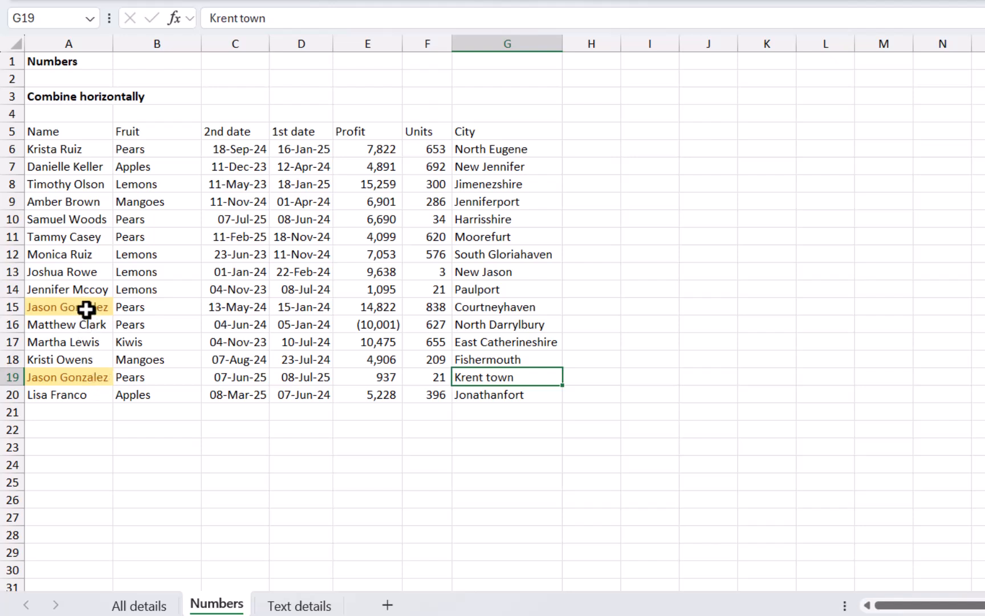
click(79, 201)
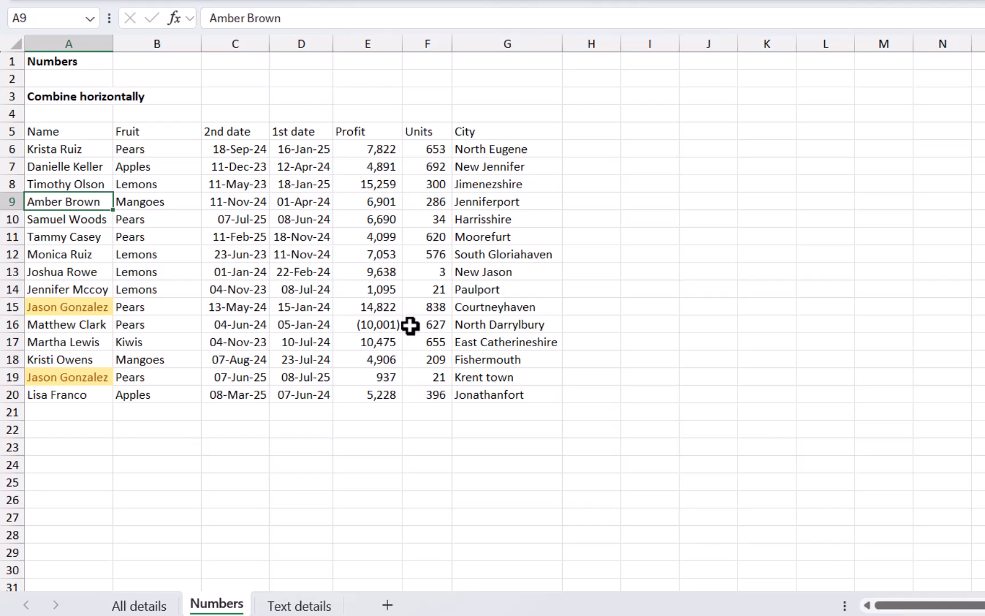
text(ma)
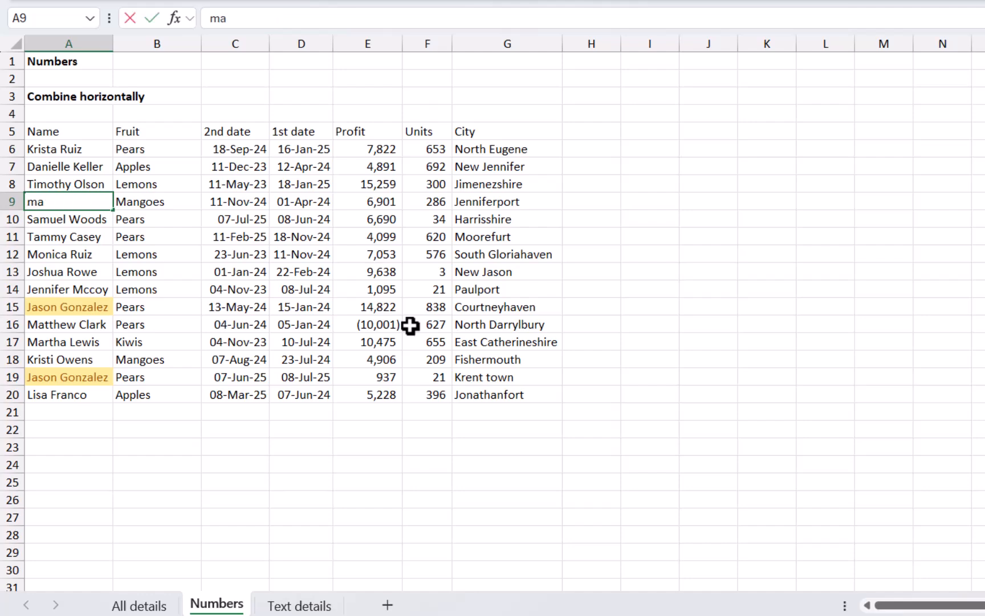
text(rtha Lewis)
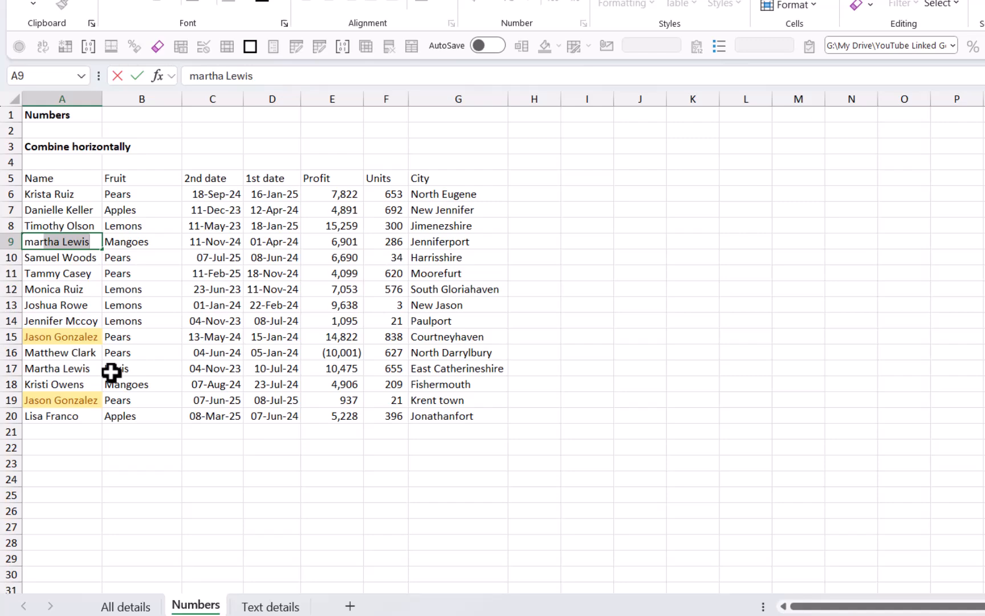
key(Return)
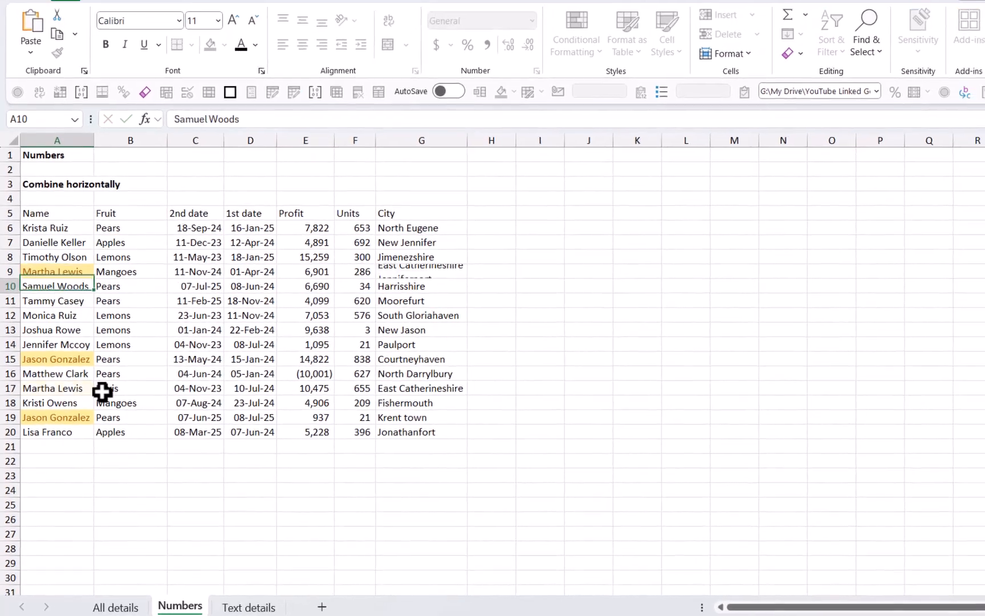
key(ctrl+z)
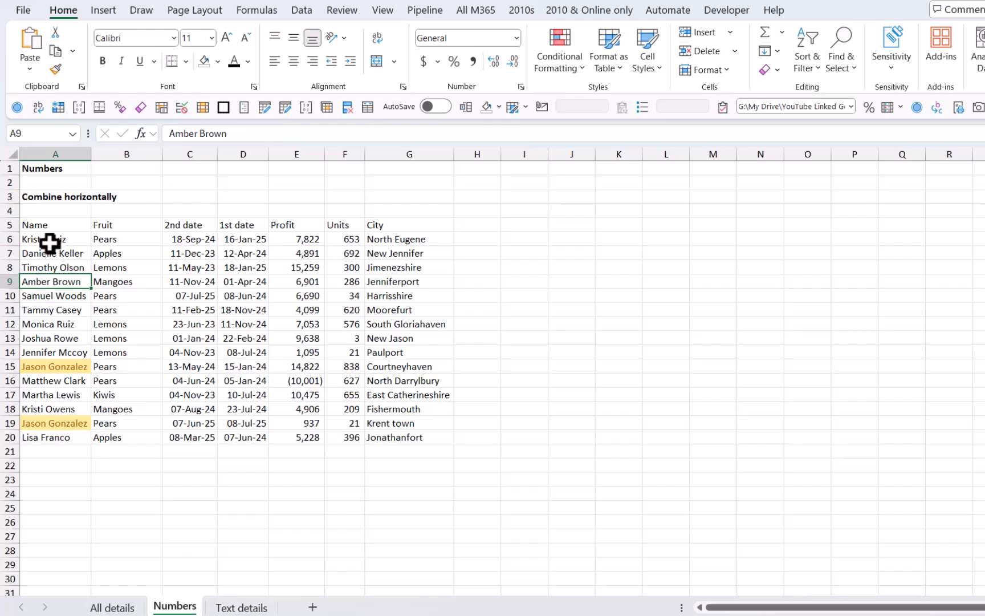
Clear the conditional formatting rules from the names in A6:A20 on the Numbers sheet.
drag(51, 244, 91, 439)
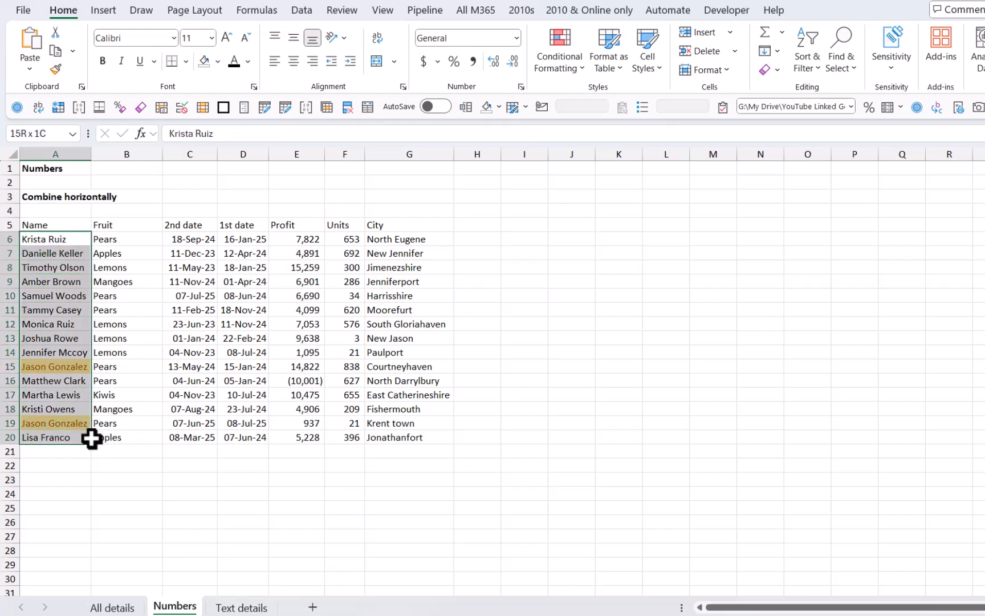
click(565, 59)
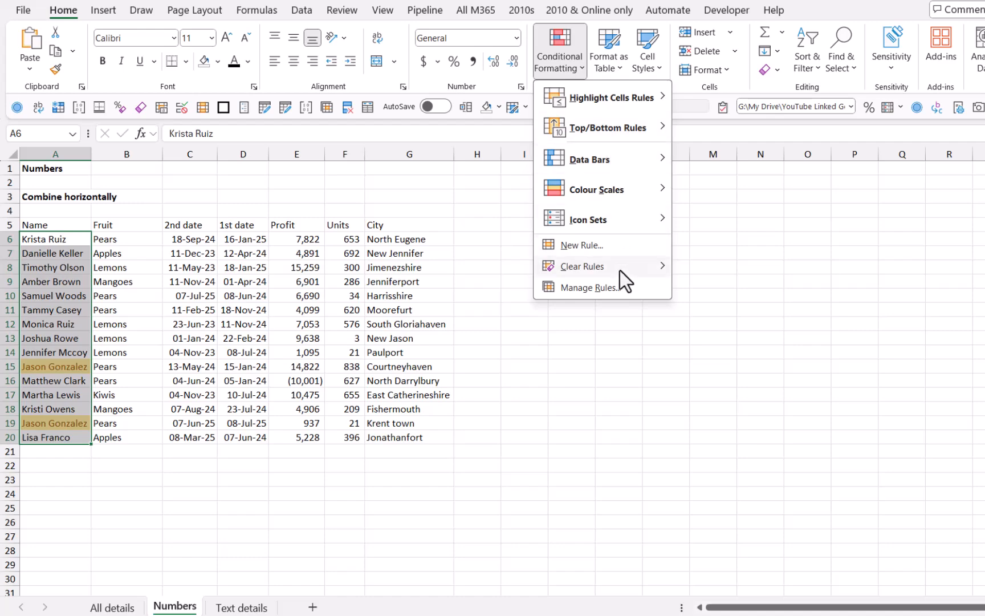
mouse_move(620, 268)
click(726, 266)
Highlight the duplicate values in the names A6:A20 using Green Fill with Dark Green Text.
click(556, 57)
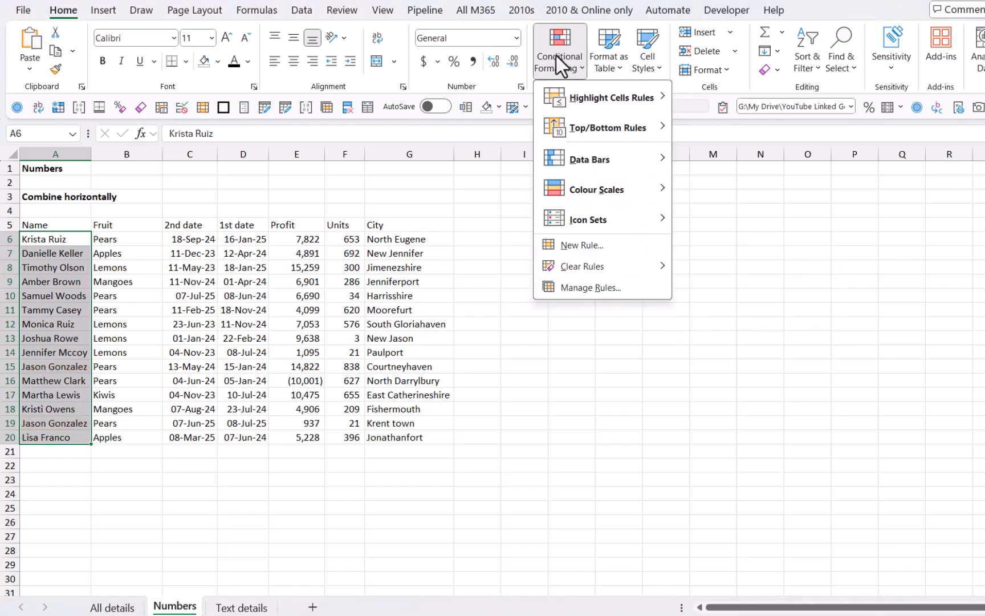
mouse_move(573, 105)
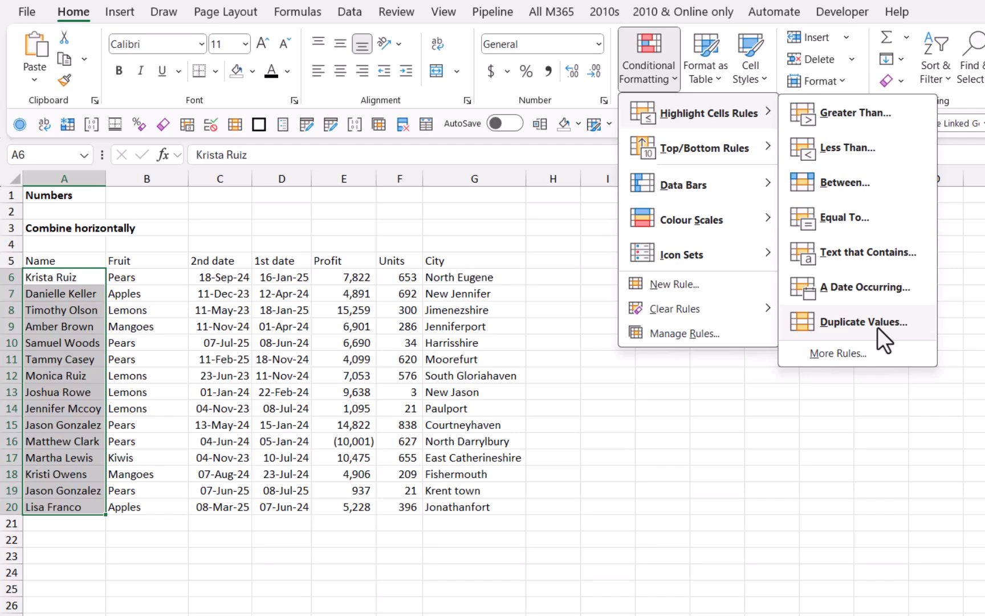
click(734, 279)
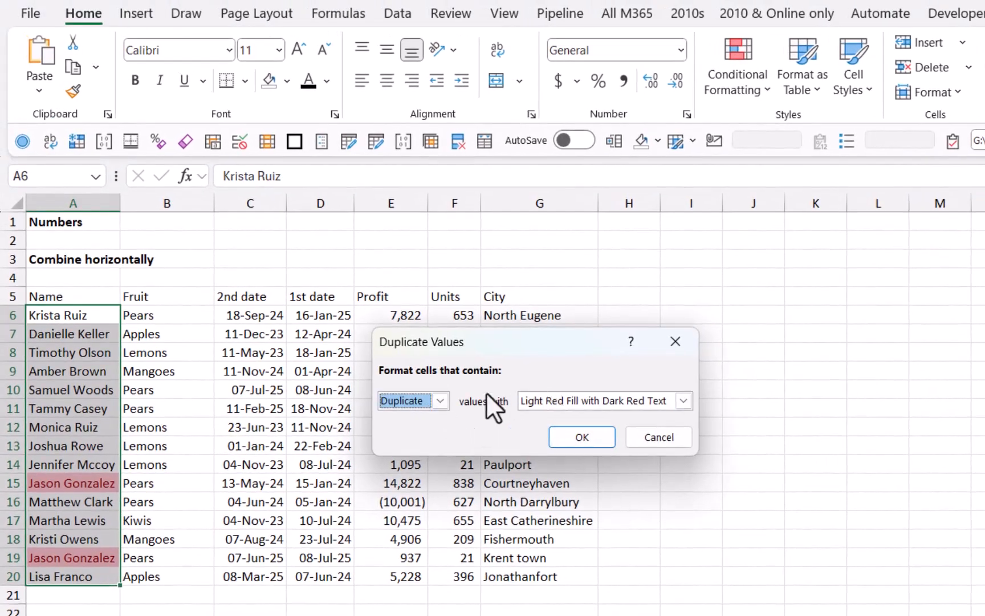
click(560, 399)
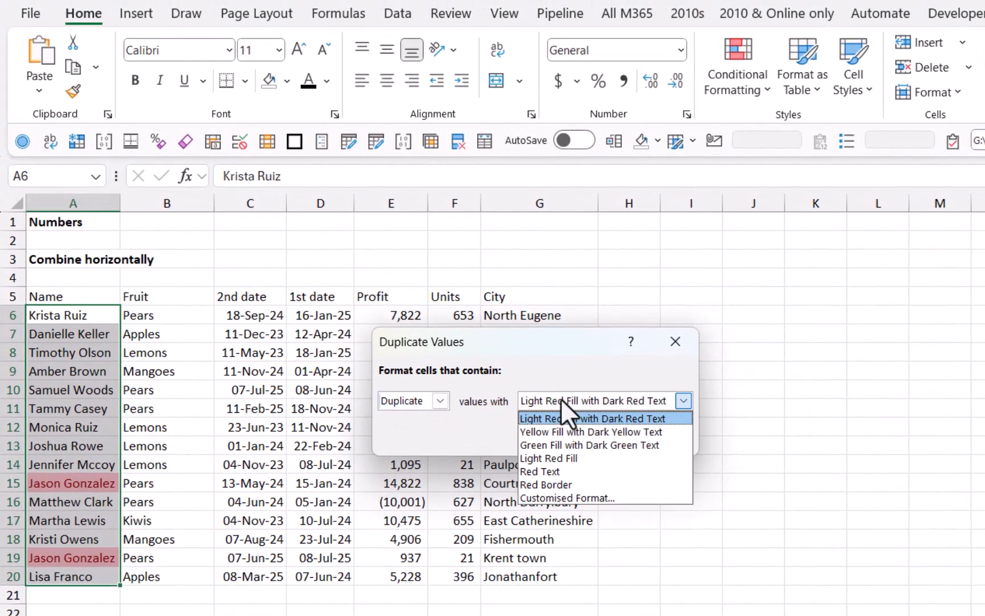
click(570, 444)
click(577, 436)
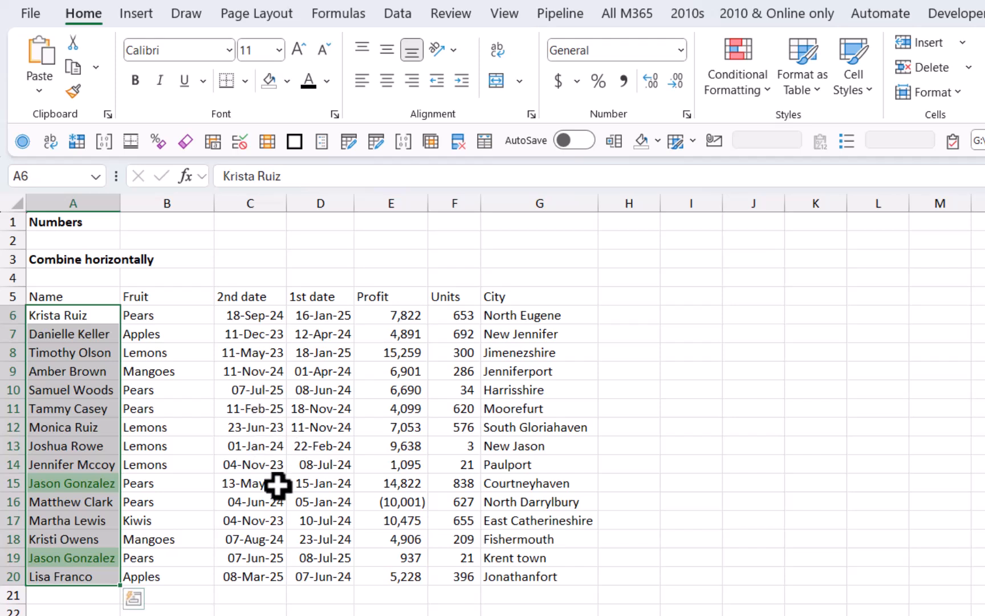
Try removing the last two letters of the name in A15 to test the duplicate highlighting, and undo the edit.
click(98, 486)
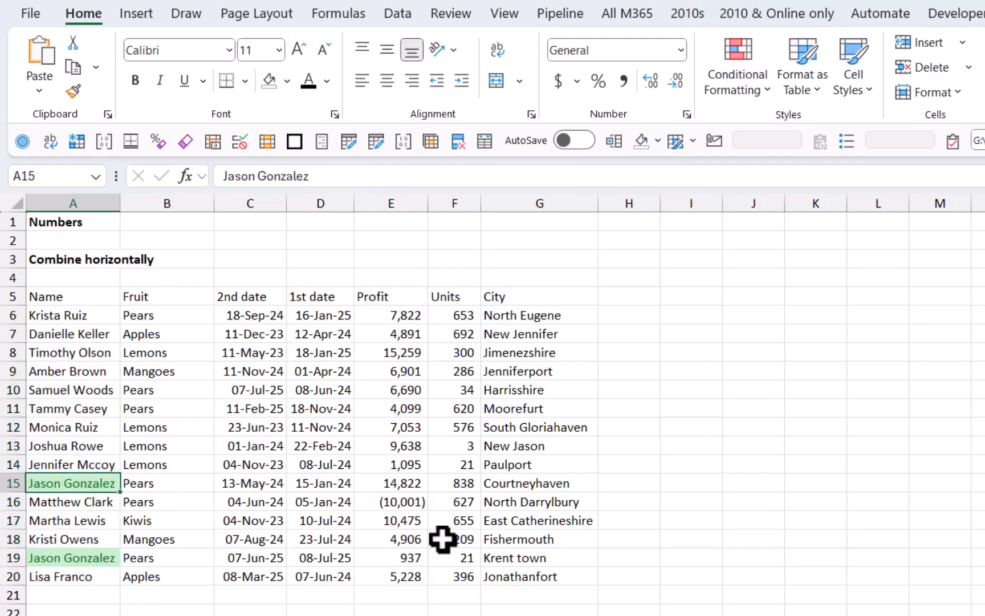
key(F2)
key(Return)
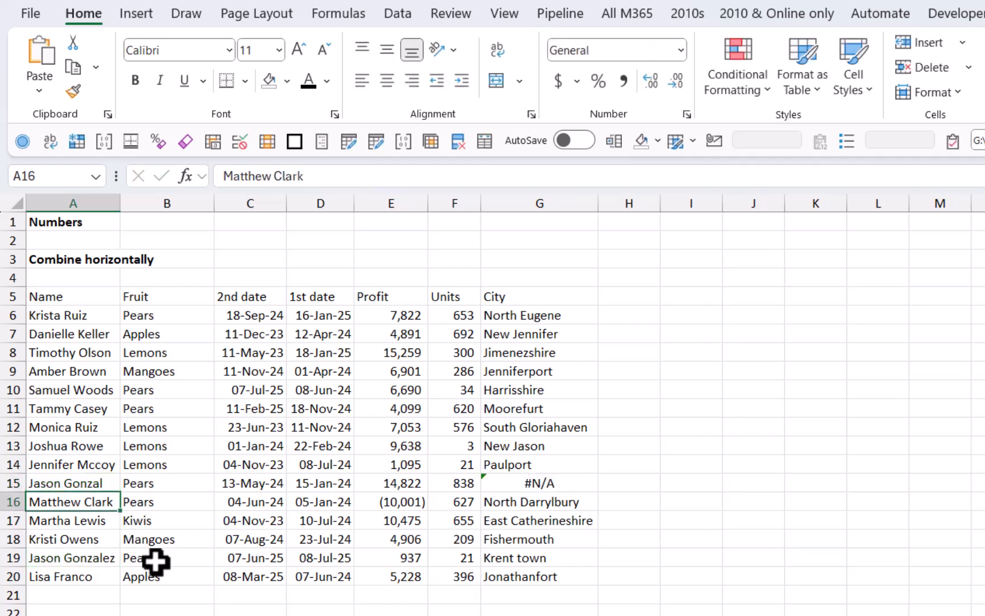
key(ctrl+z)
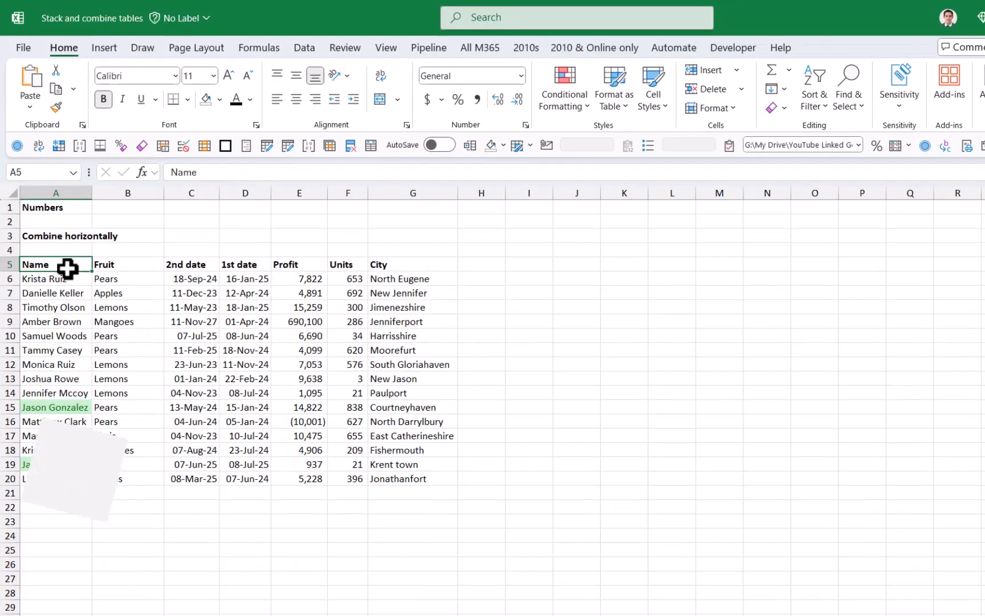
Load the range A5:G20 on the Numbers sheet as a table into the Power Query Editor.
drag(55, 284, 482, 558)
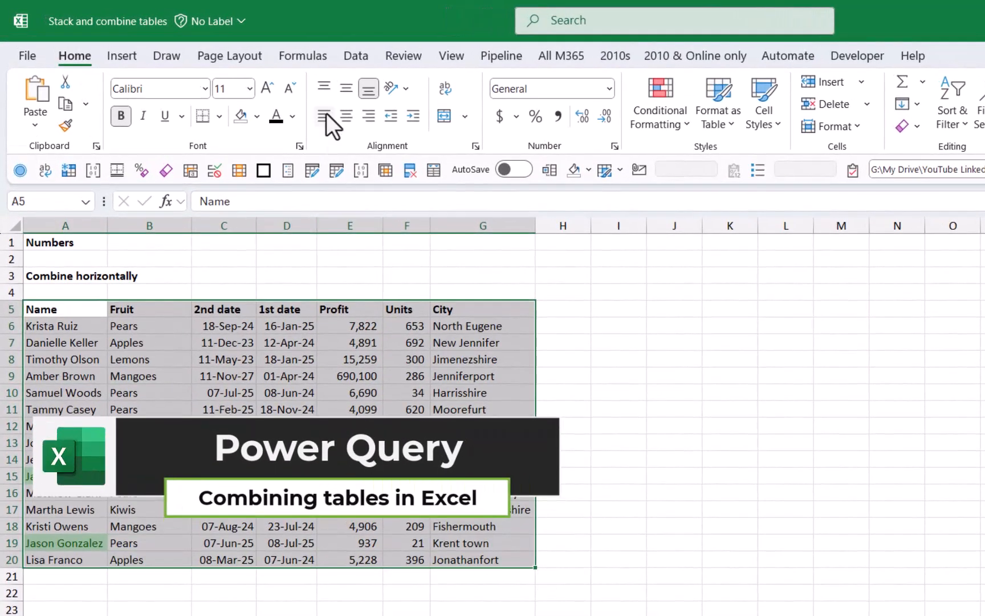
click(356, 54)
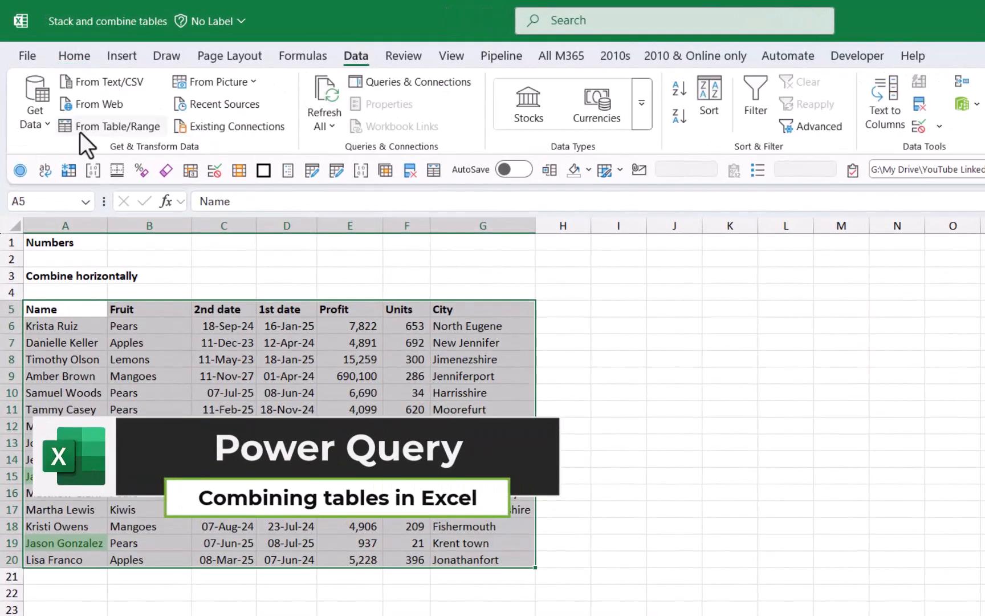
click(127, 129)
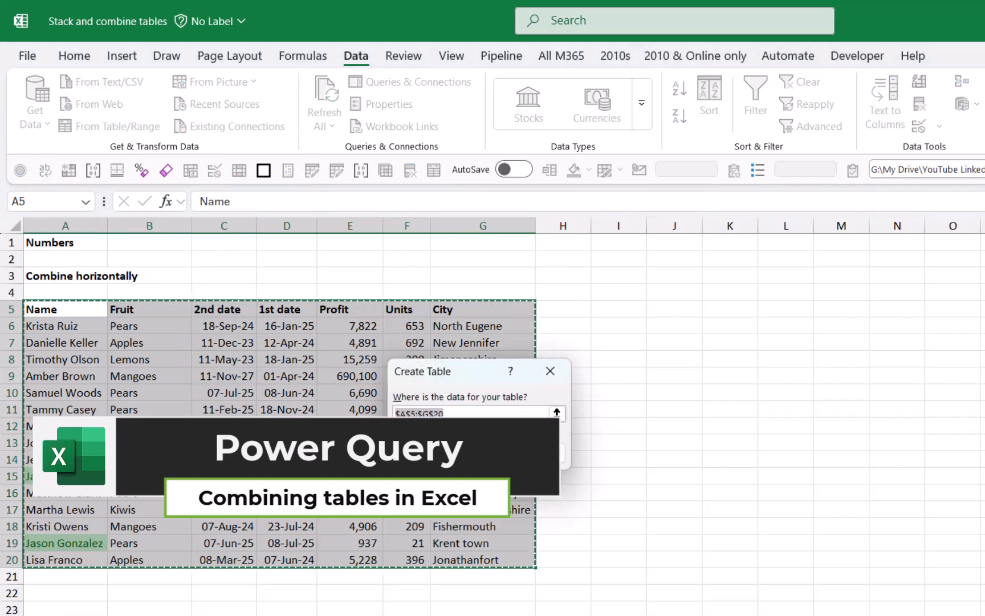
key(Return)
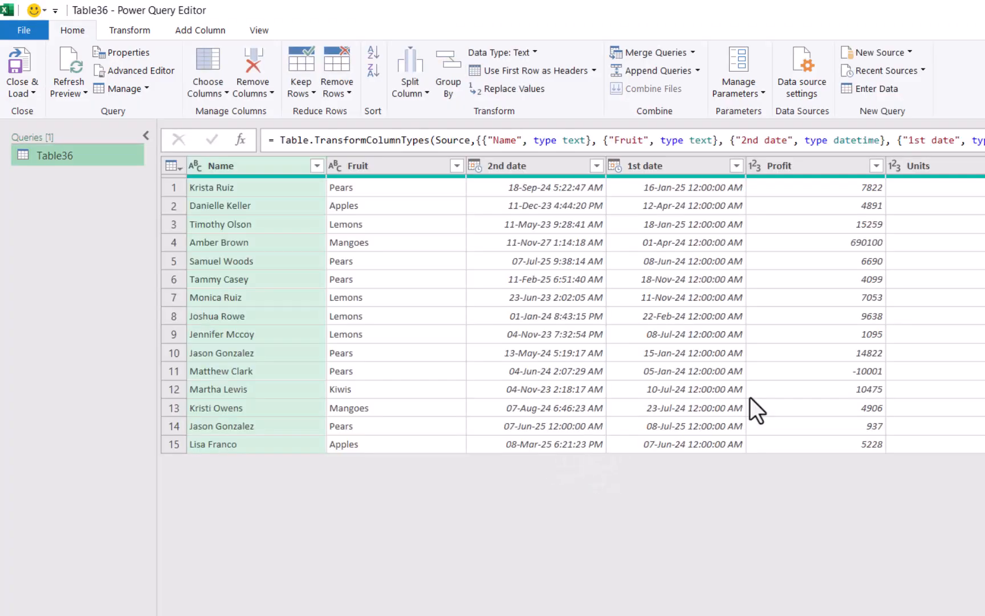
Add a column with the name of the day from the 2nd date column, and close and load the query into the workbook.
click(533, 165)
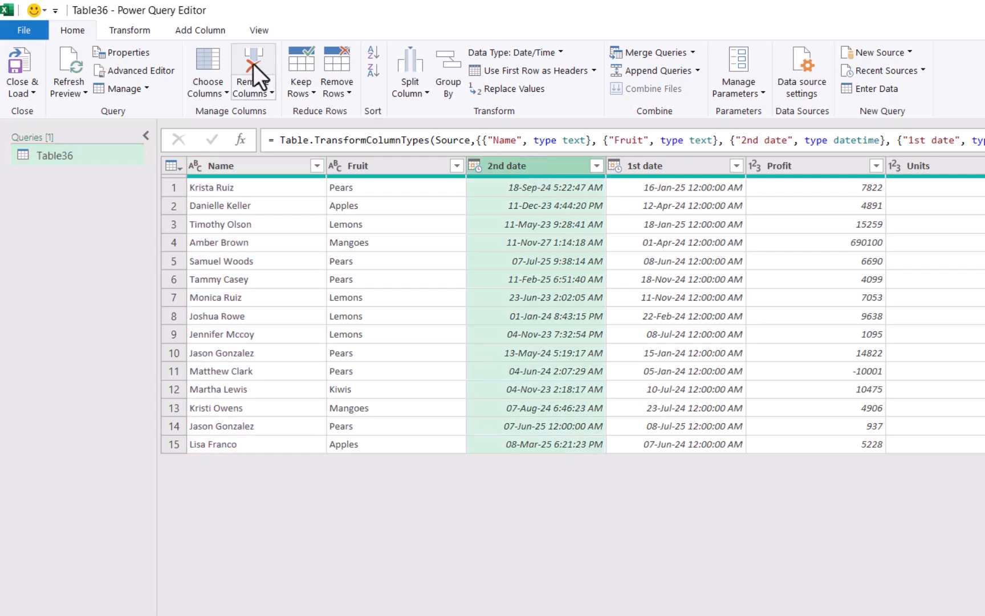
click(209, 32)
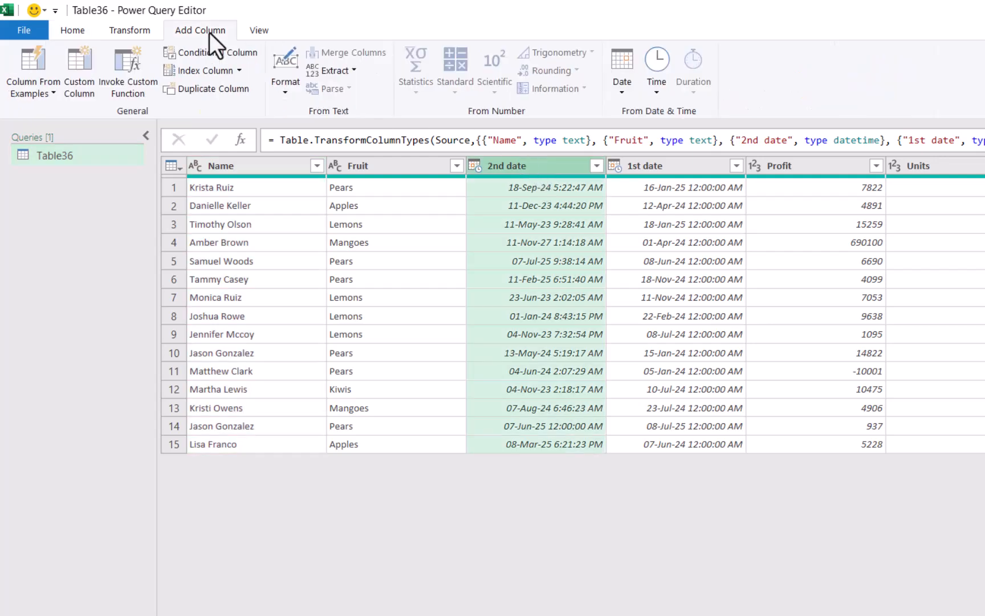
click(621, 91)
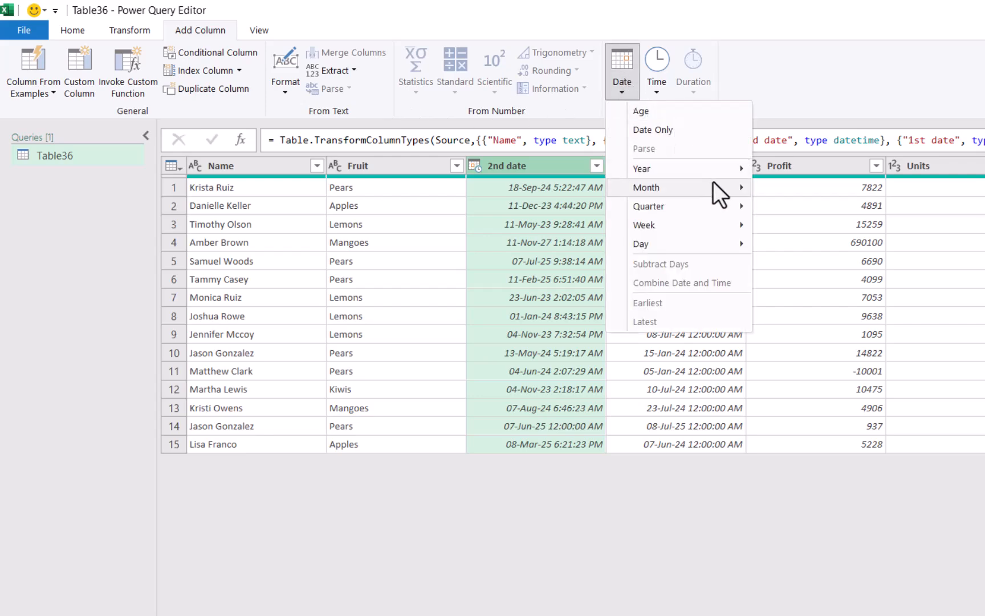
mouse_move(730, 245)
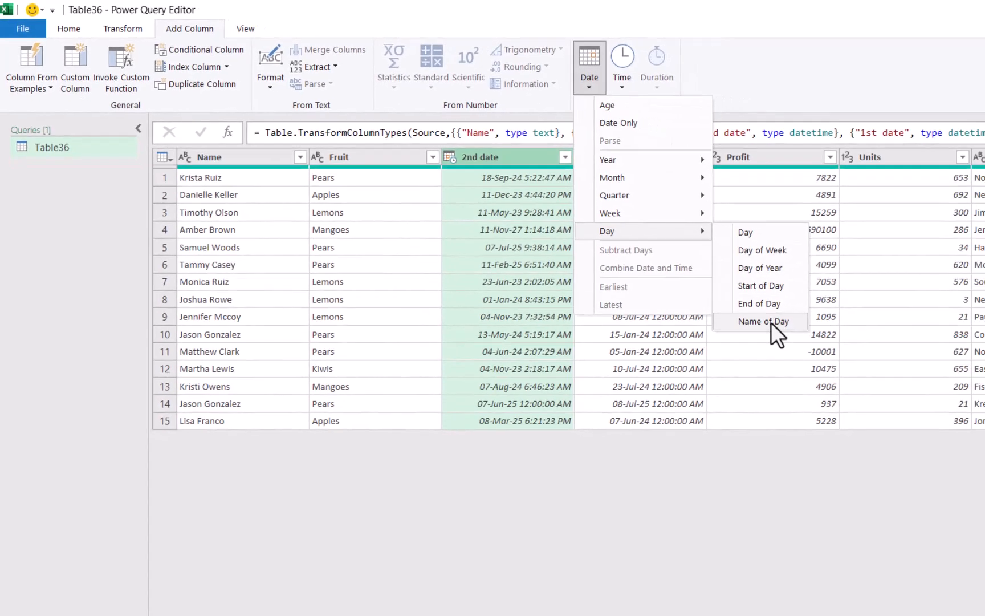
click(817, 339)
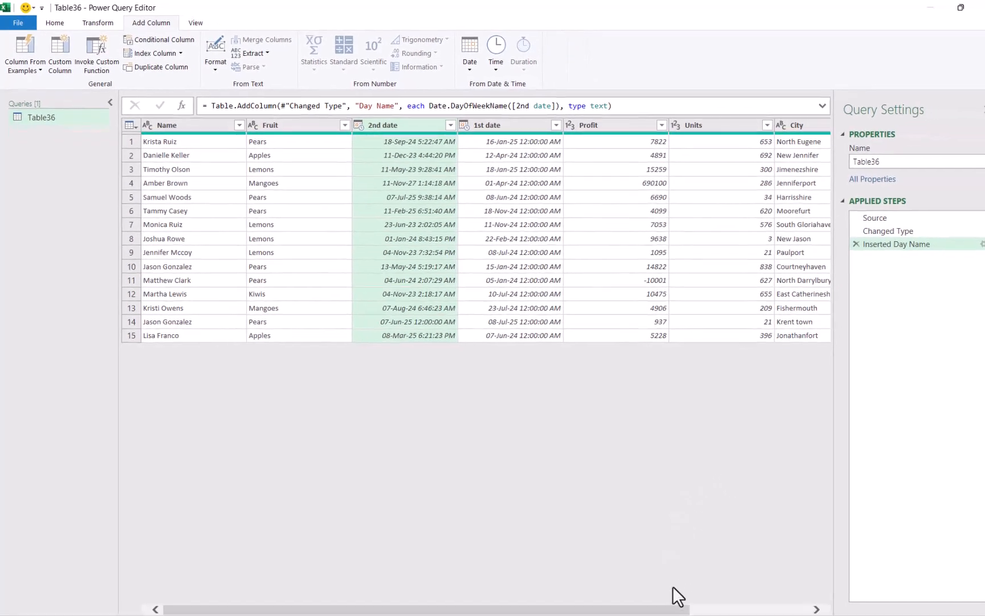
click(735, 607)
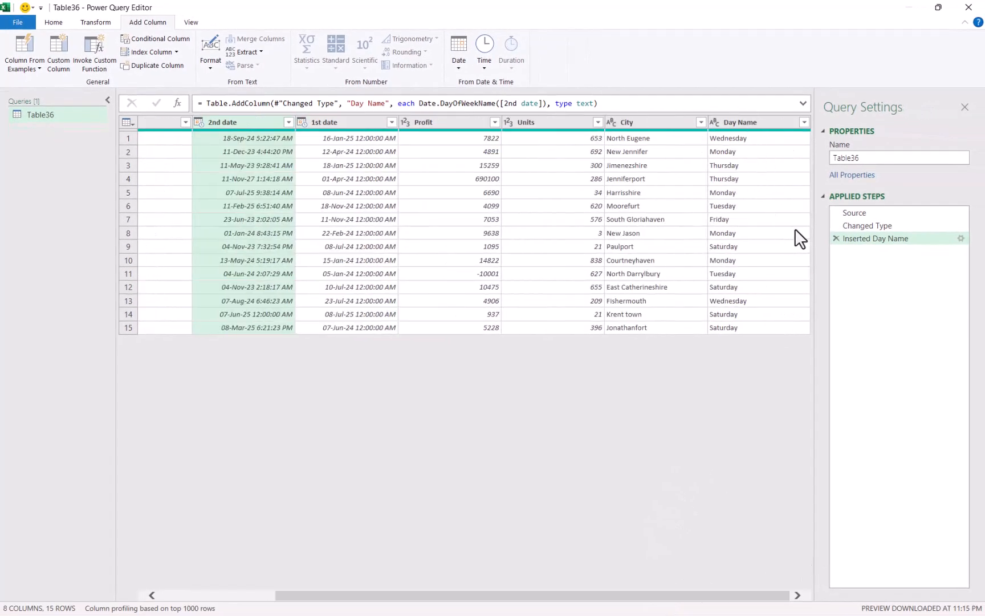
click(53, 22)
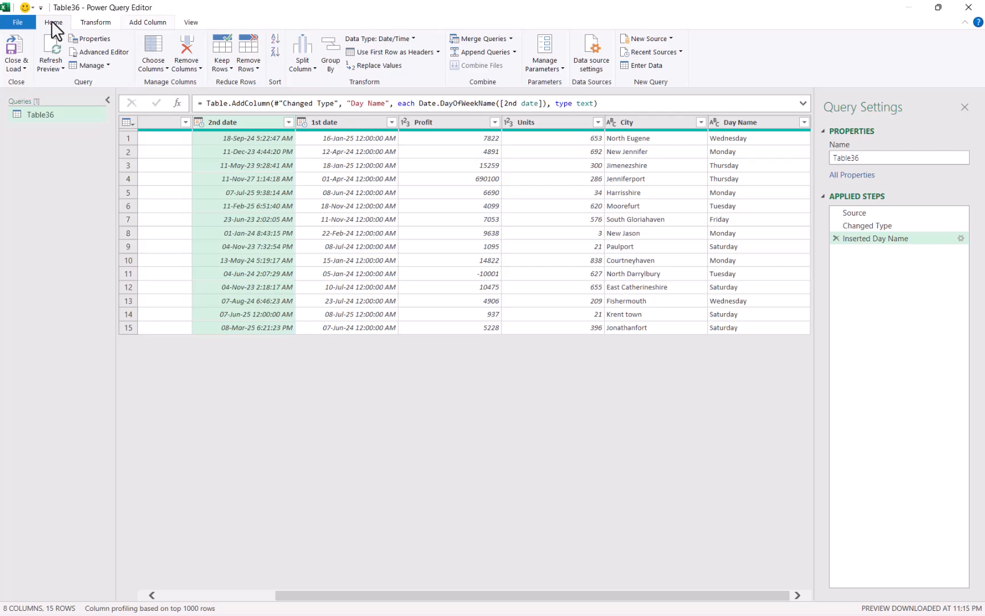
click(21, 40)
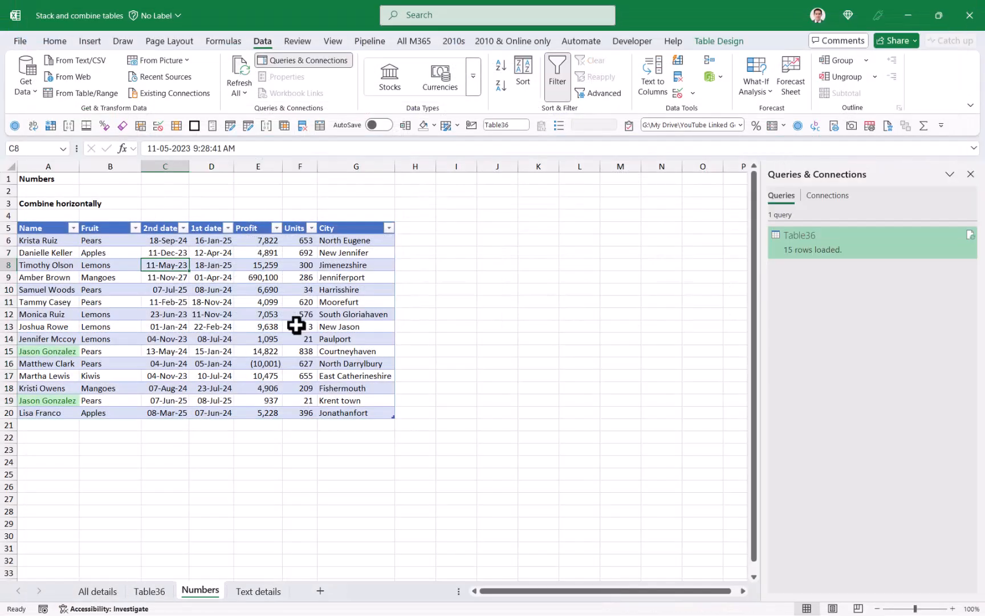
Change the year of the 2nd date in C8 on the Numbers sheet to 2024.
click(192, 148)
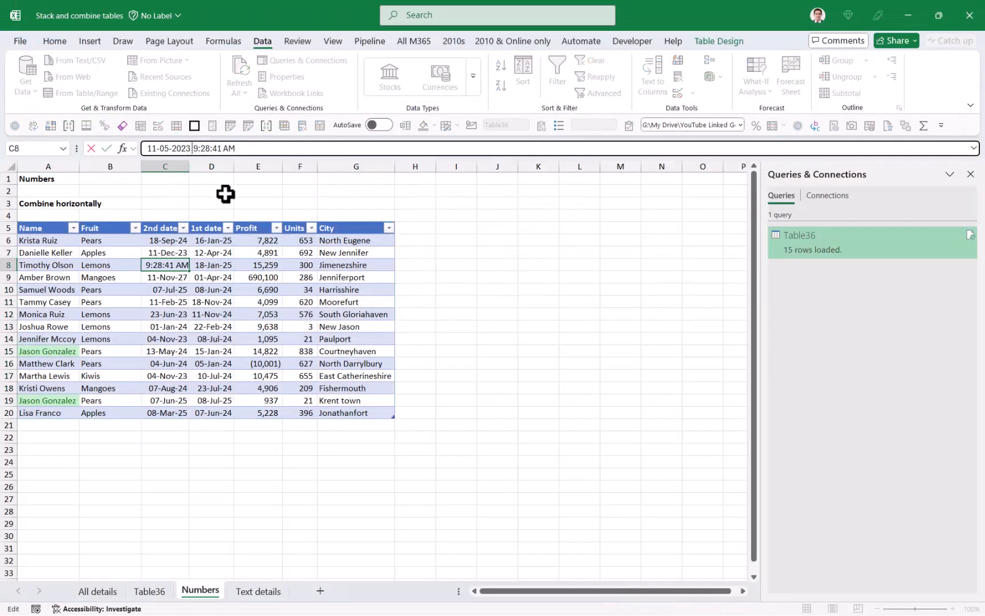
key(BackSpace)
text(4)
key(Return)
Refresh the query table on the Table36 sheet and check the Day Name in H4.
click(162, 593)
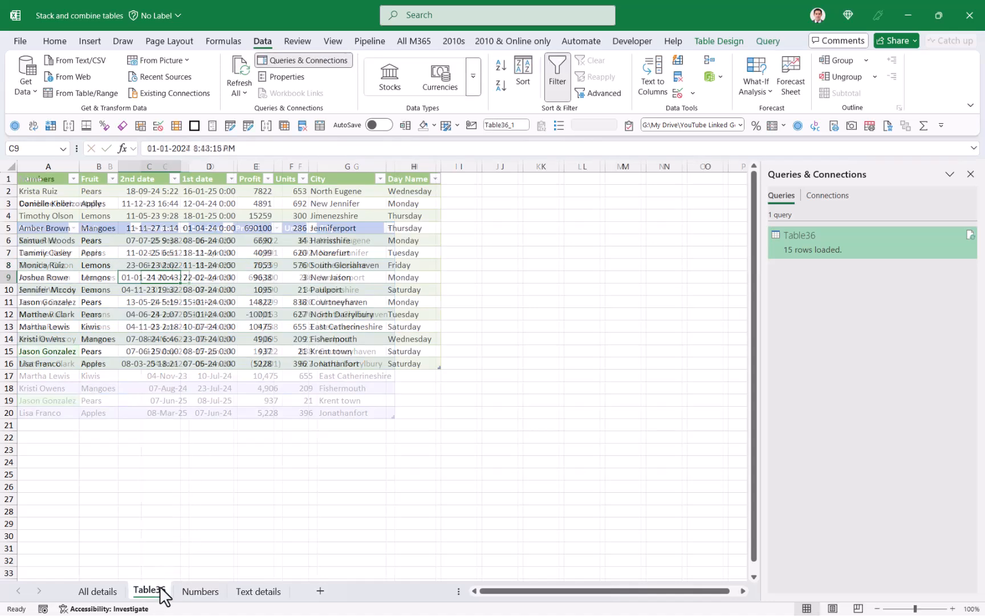
click(135, 216)
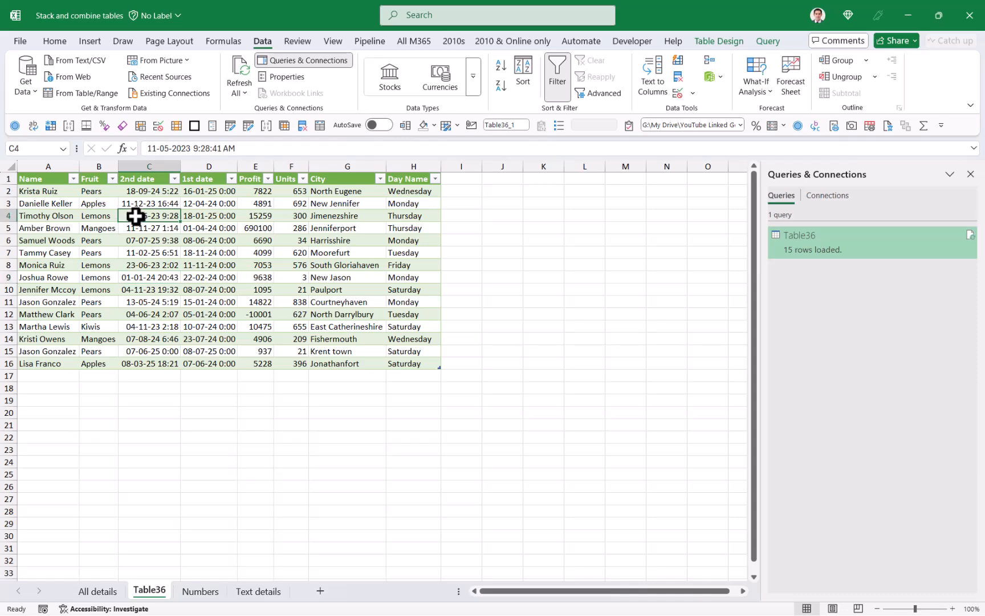
right_click(165, 216)
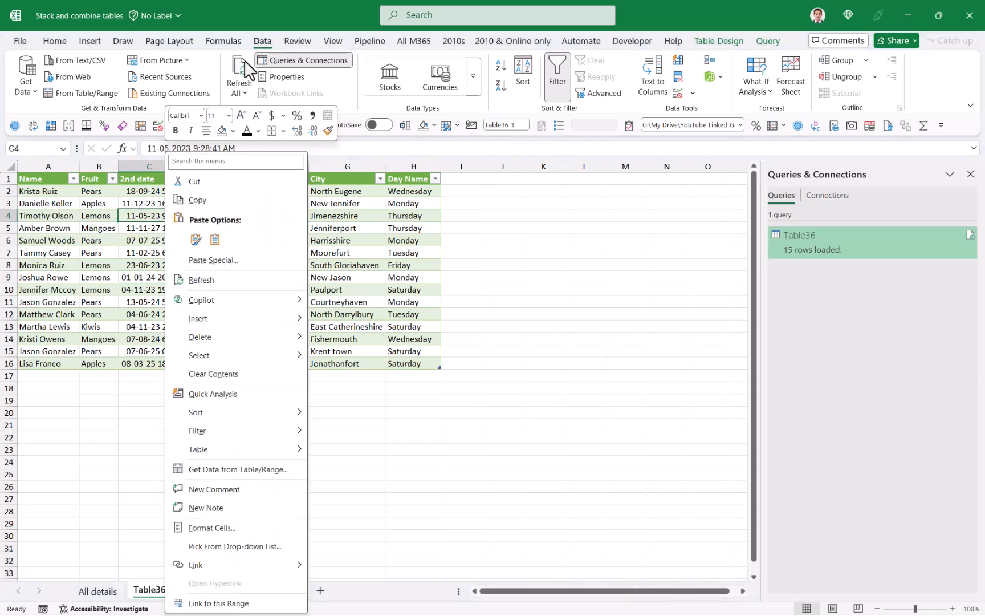
click(235, 284)
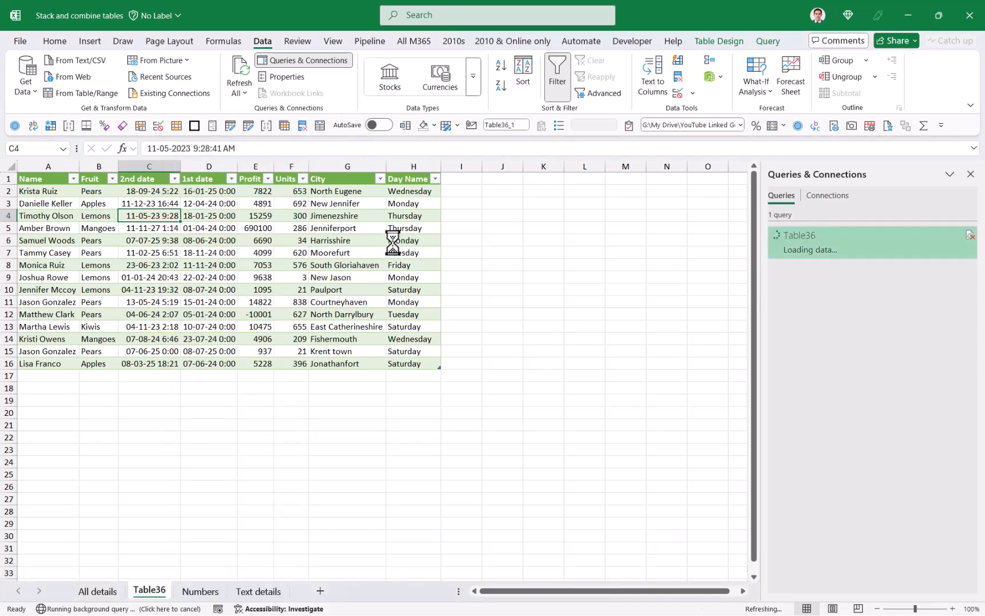
click(432, 221)
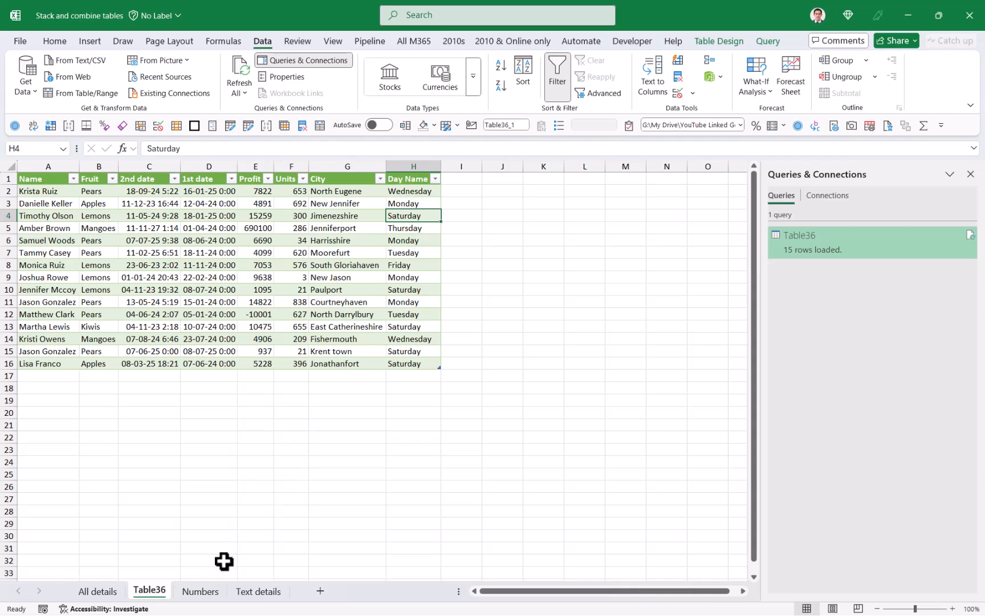
Format A3:C18 on Text details as a table with headers in a light blue style, and name it Text_Data.
click(252, 591)
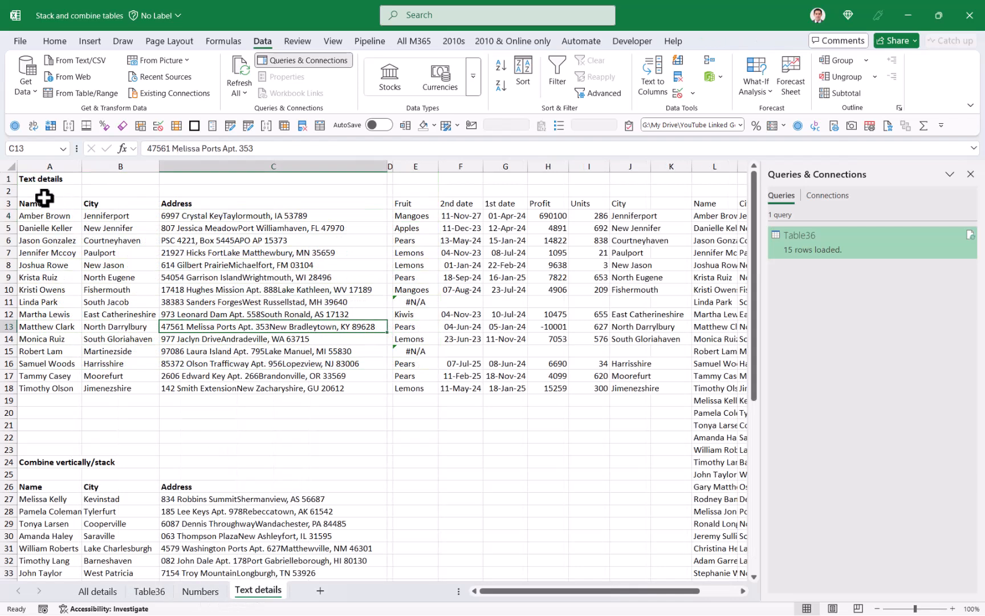
drag(40, 200, 306, 393)
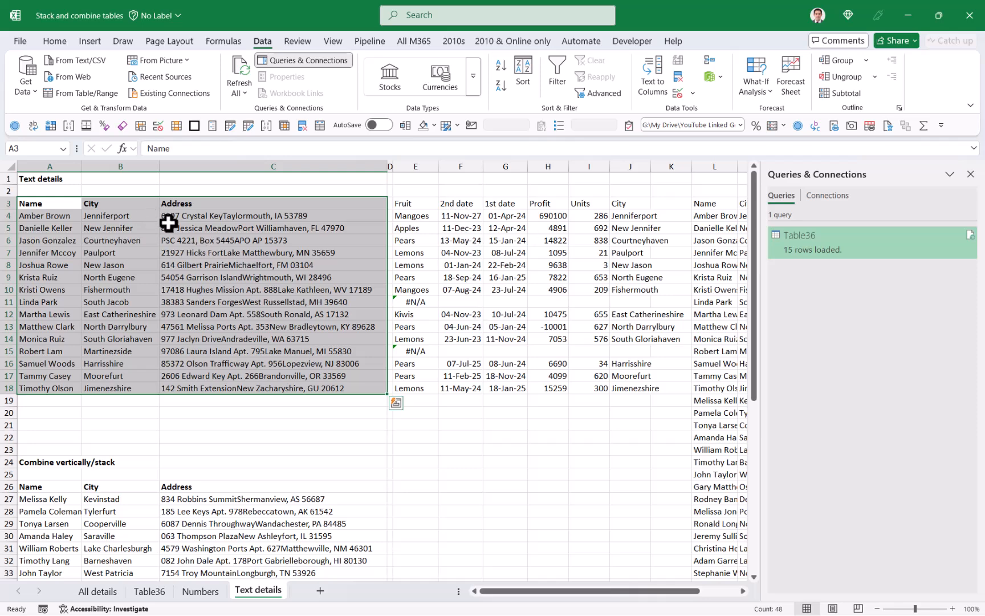
click(55, 41)
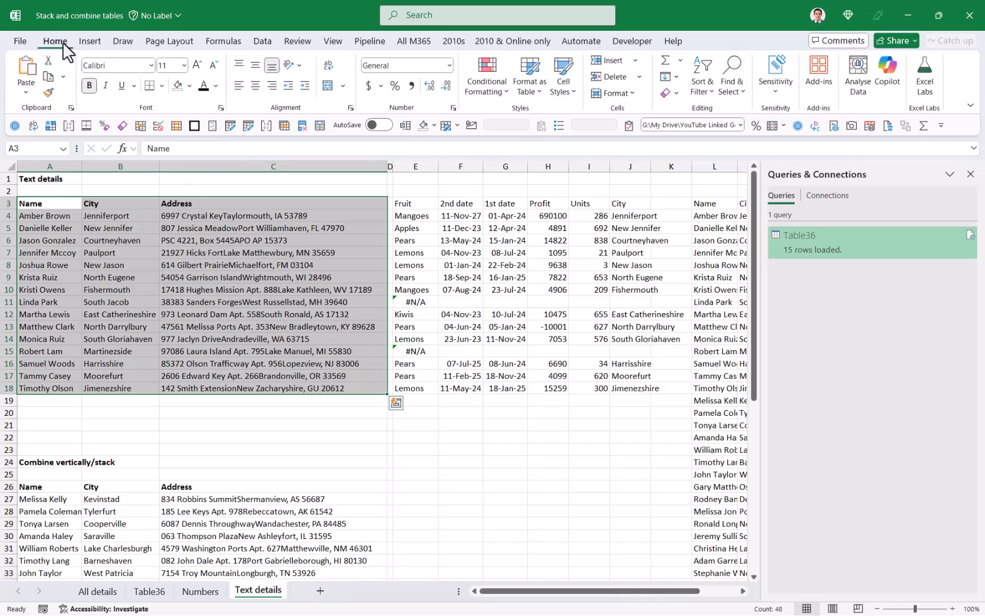
click(535, 87)
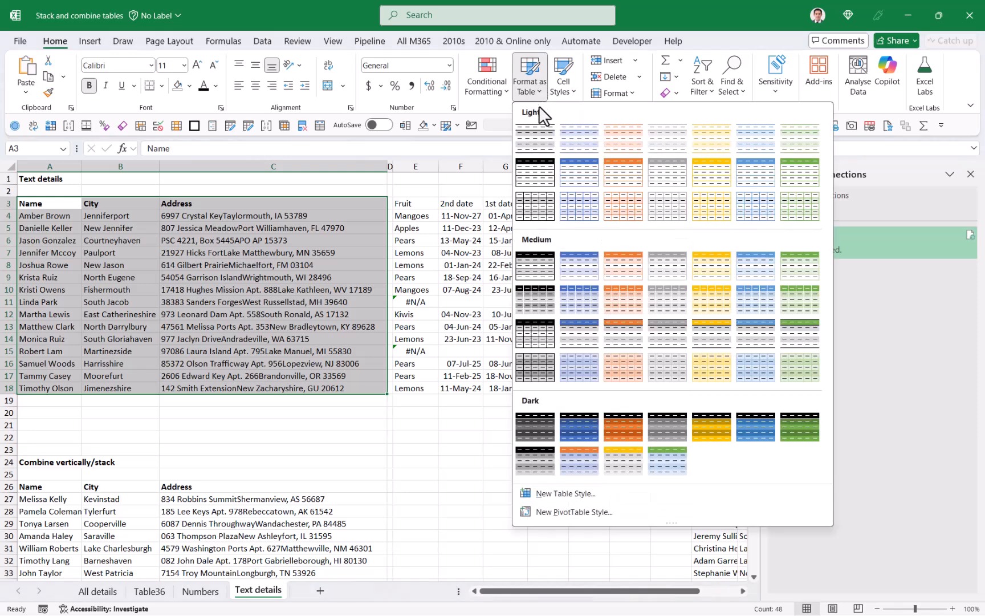
click(582, 180)
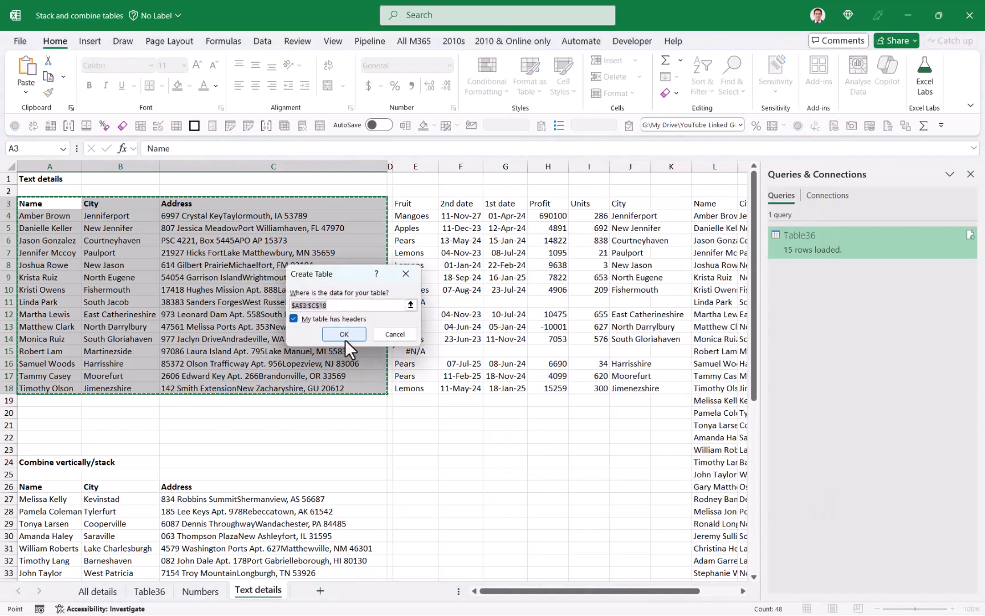
click(345, 336)
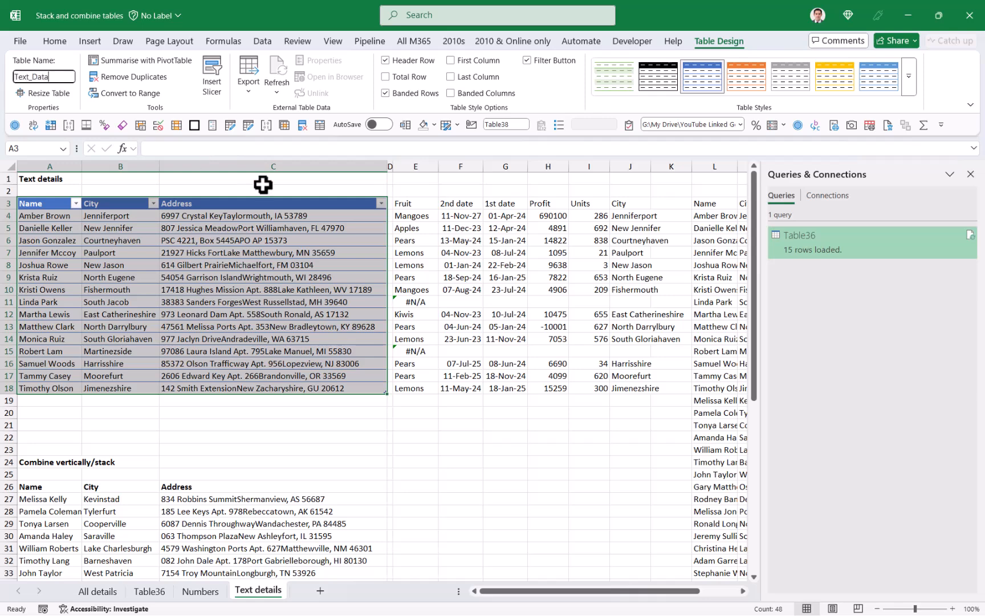
key(Return)
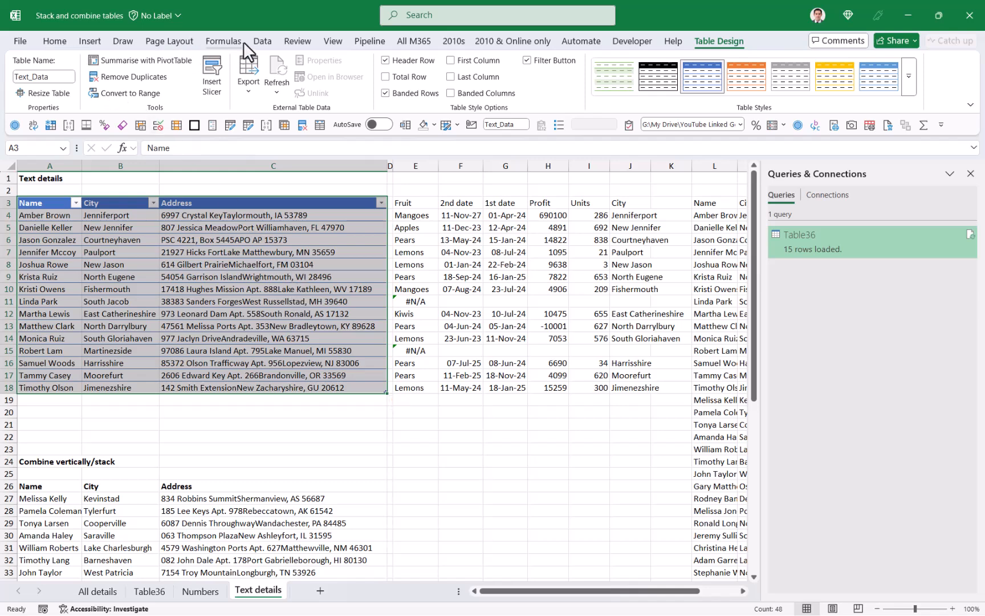
Load the Text_Data table into the Power Query Editor and rename the Table36 query to Numbers.
click(261, 41)
click(71, 93)
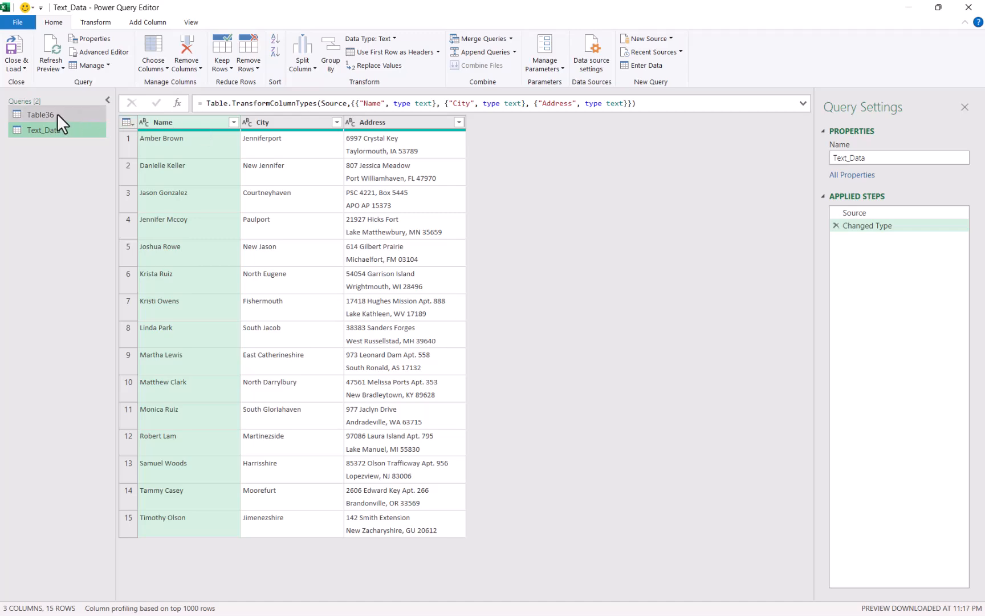
click(55, 113)
right_click(52, 114)
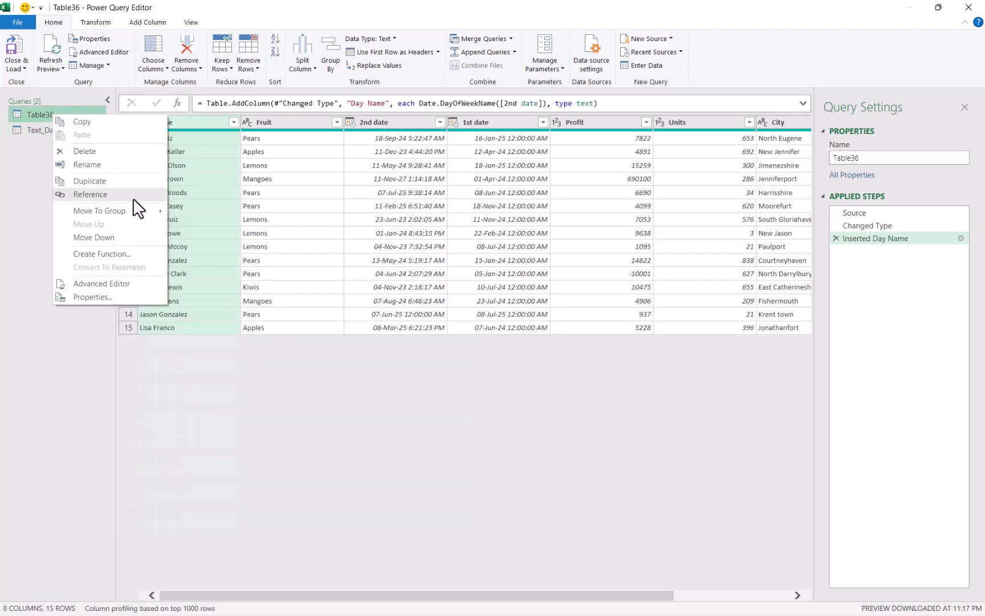
click(114, 165)
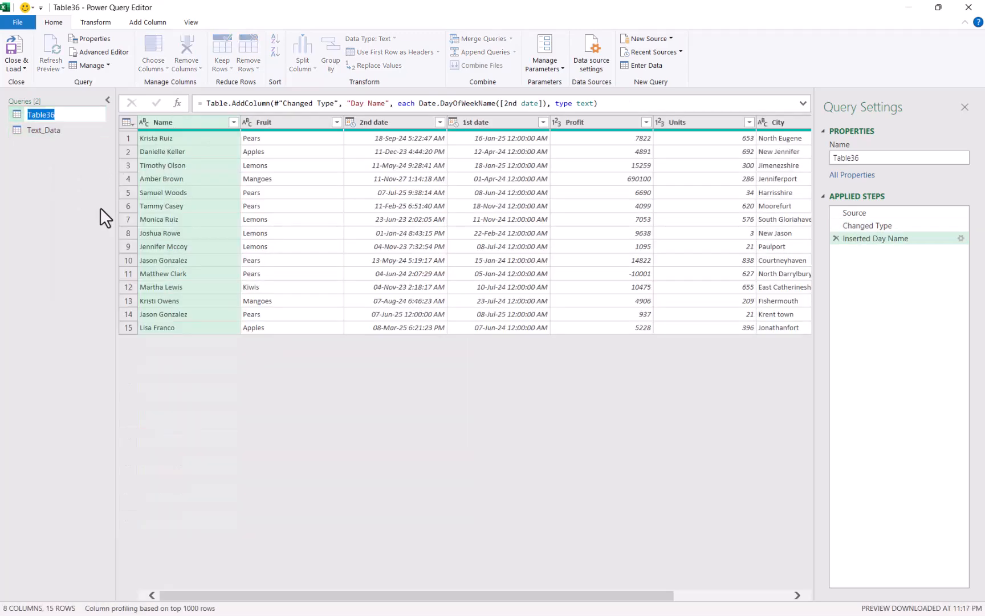
text(Numbers)
key(Return)
drag(62, 127, 79, 141)
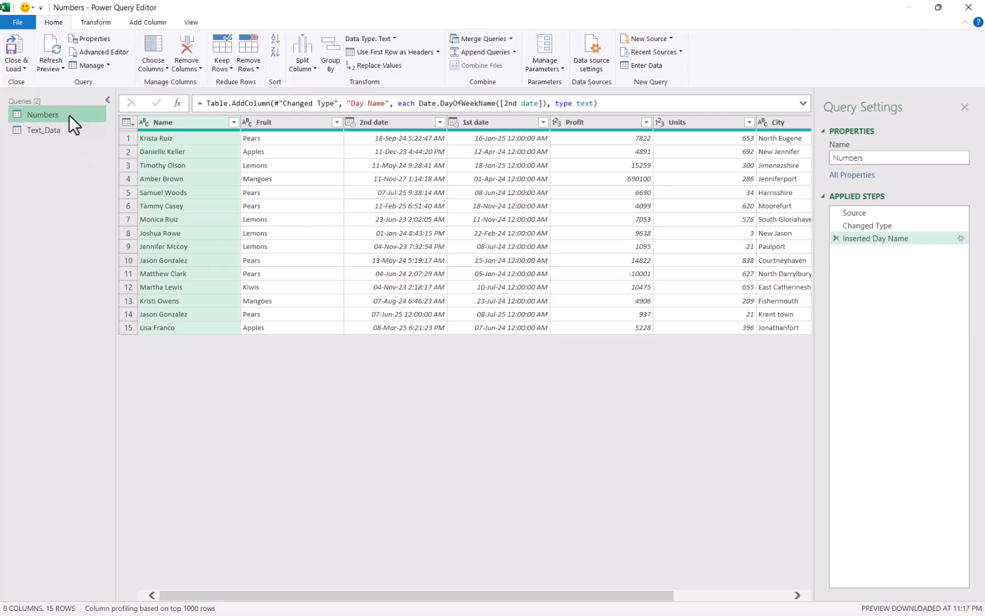
Merge the Numbers query with Text_Data as a new query, matching on Name with a Left Outer join.
click(511, 39)
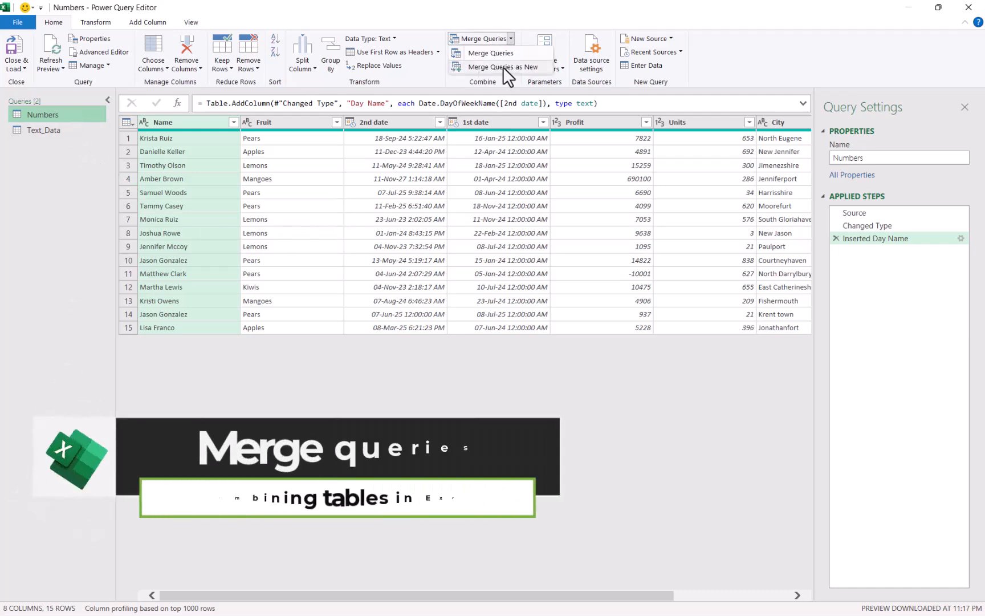
click(502, 67)
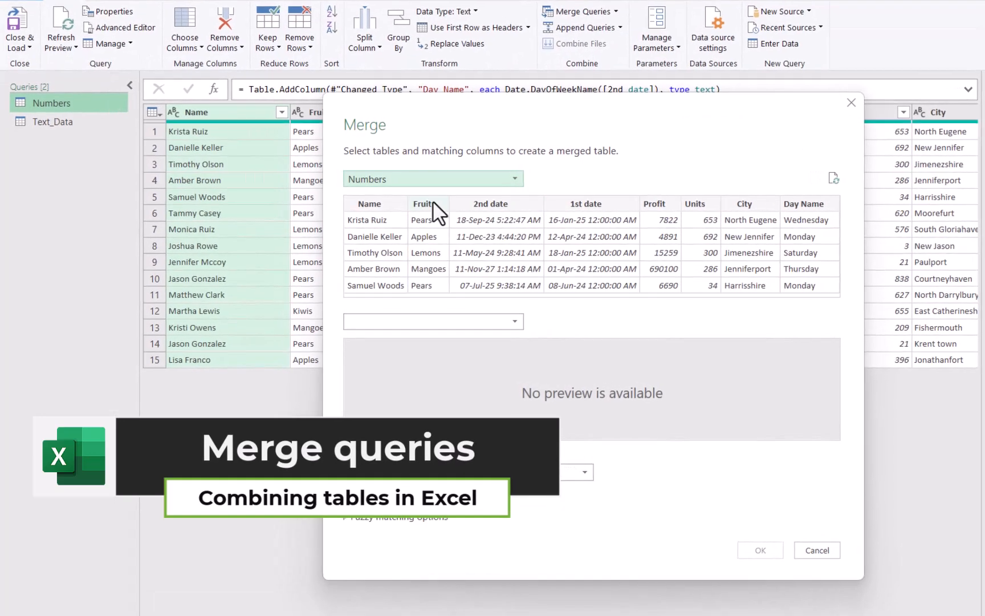
click(446, 323)
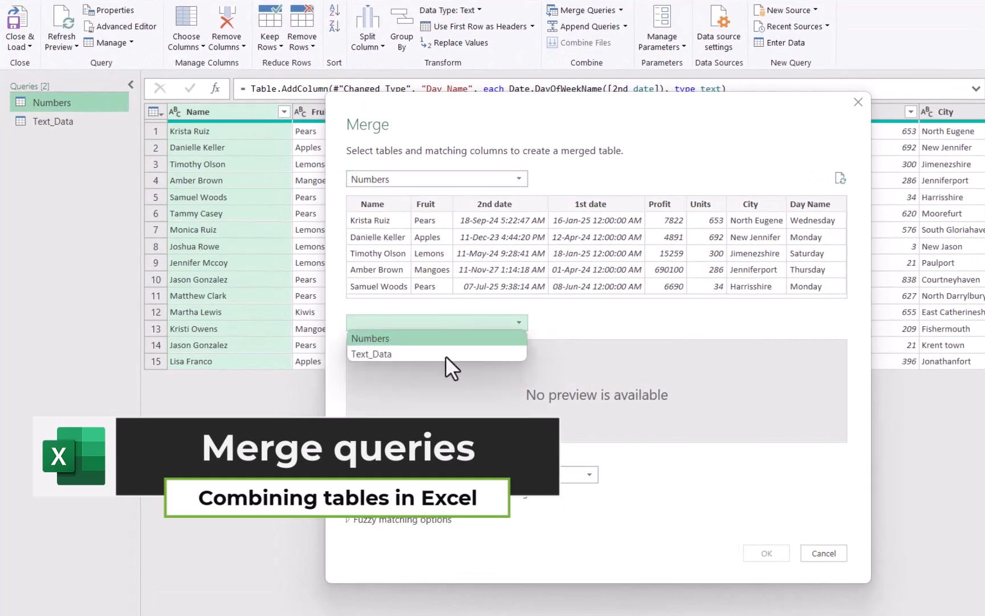
click(405, 355)
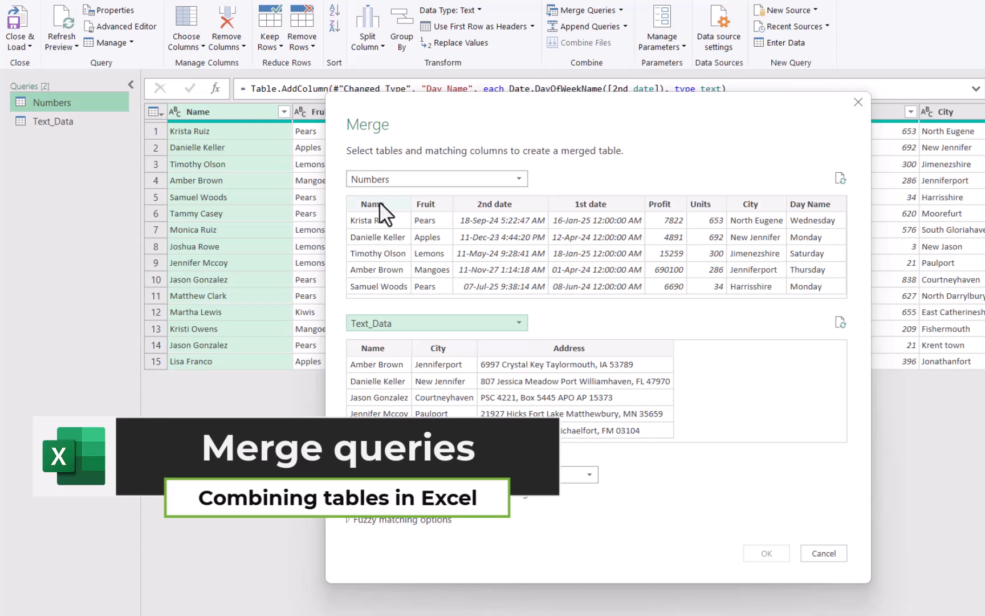
click(379, 204)
click(385, 345)
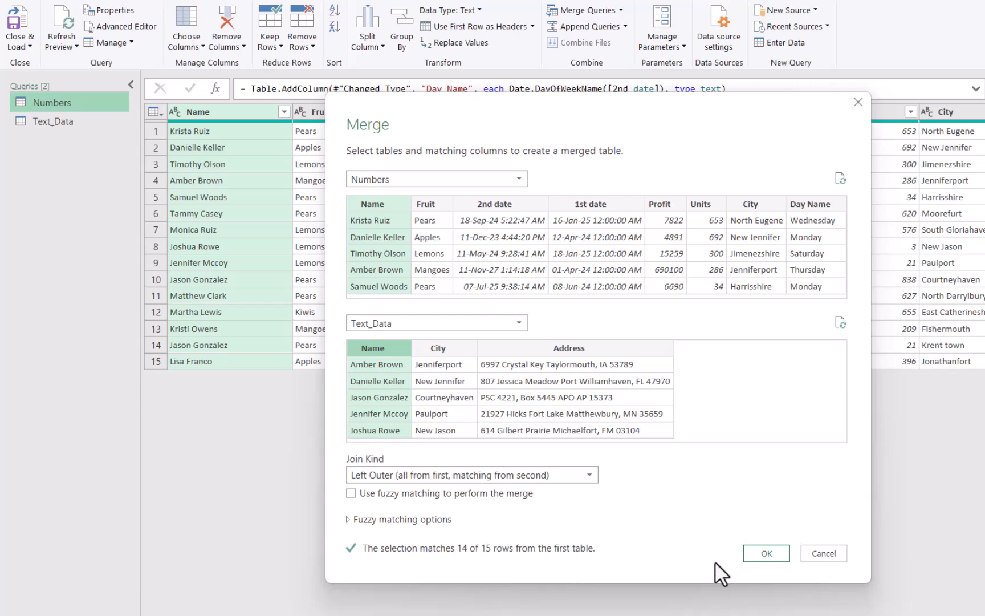
click(774, 555)
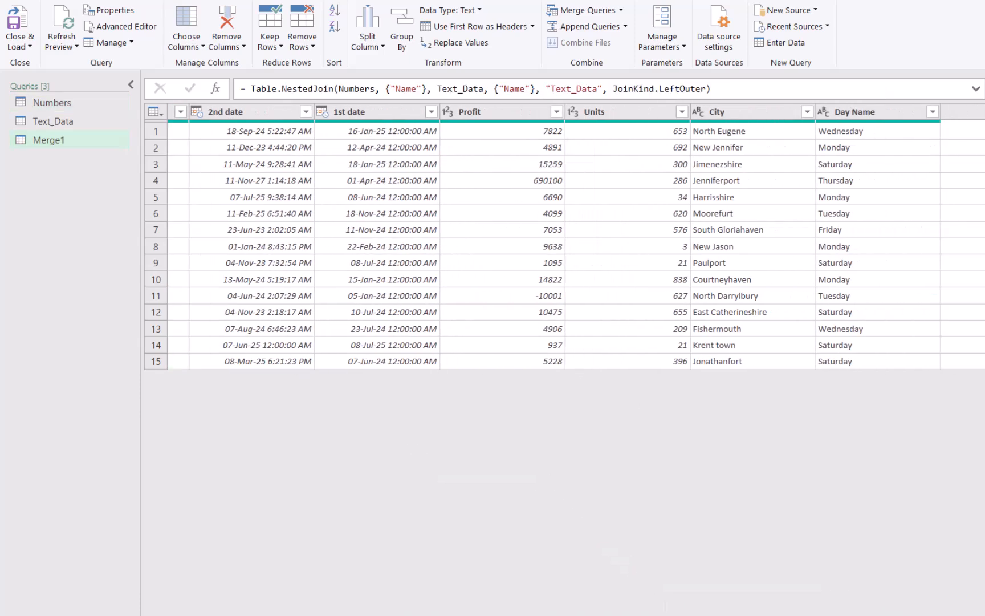
Expand the Text_Data column of the merged query so that it returns only the Address column.
click(977, 111)
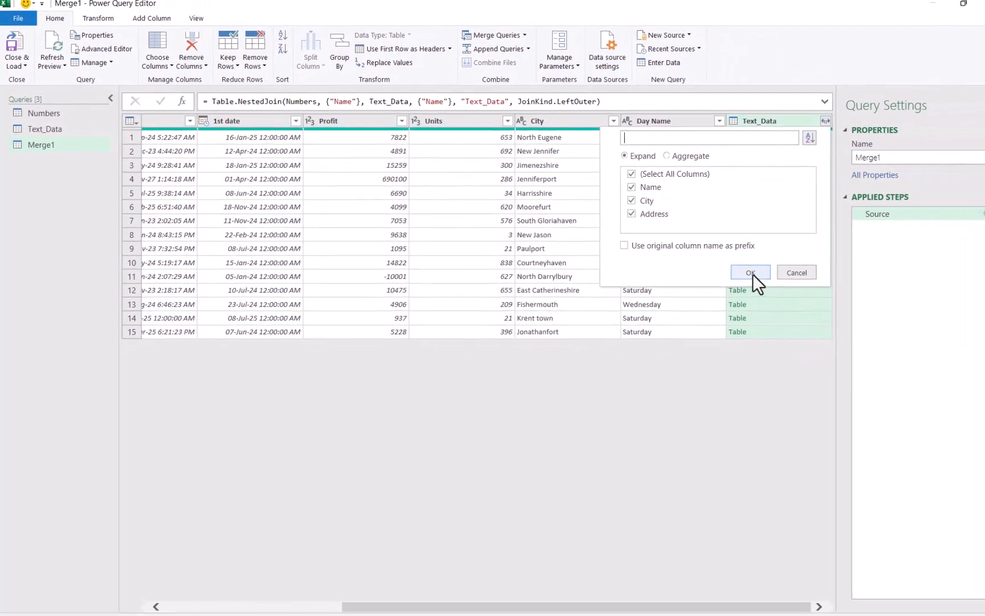
click(751, 273)
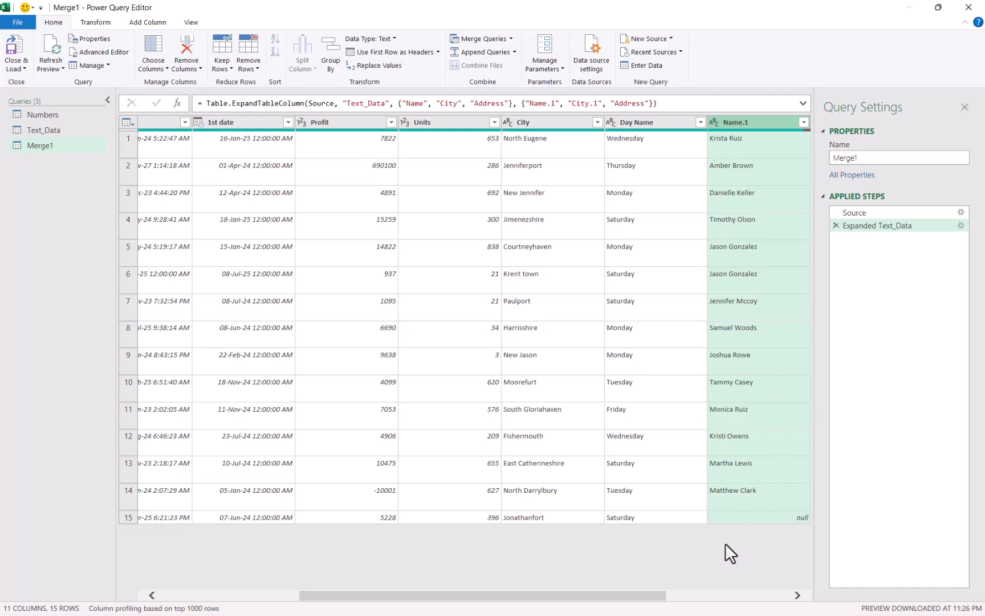
drag(641, 597, 763, 595)
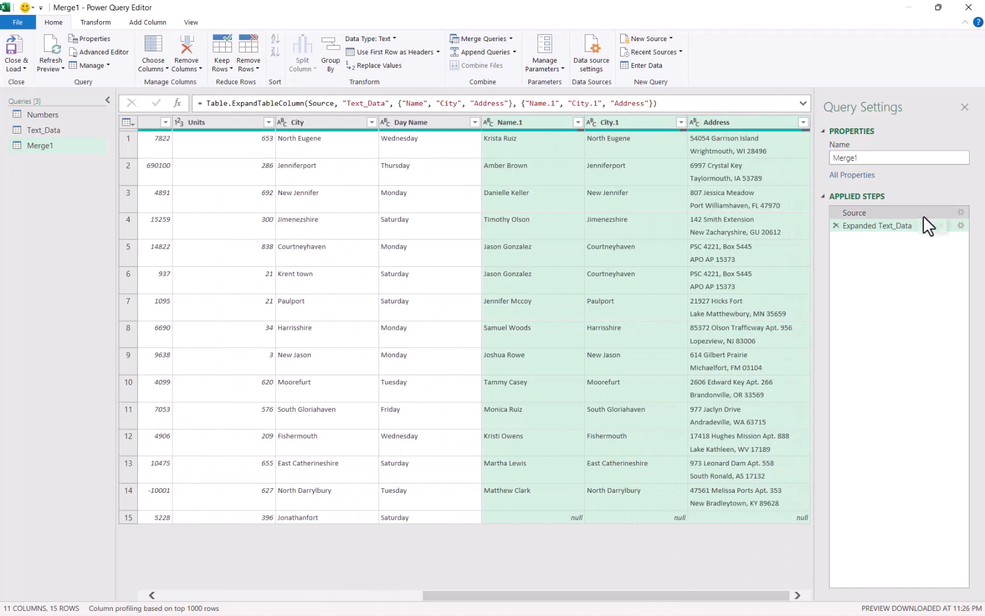
click(960, 225)
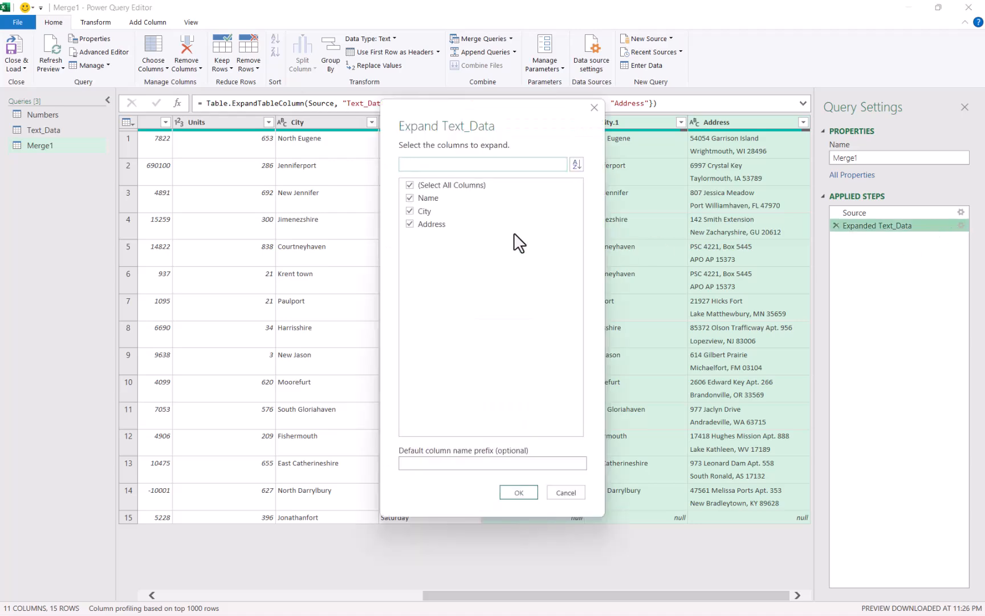
click(519, 493)
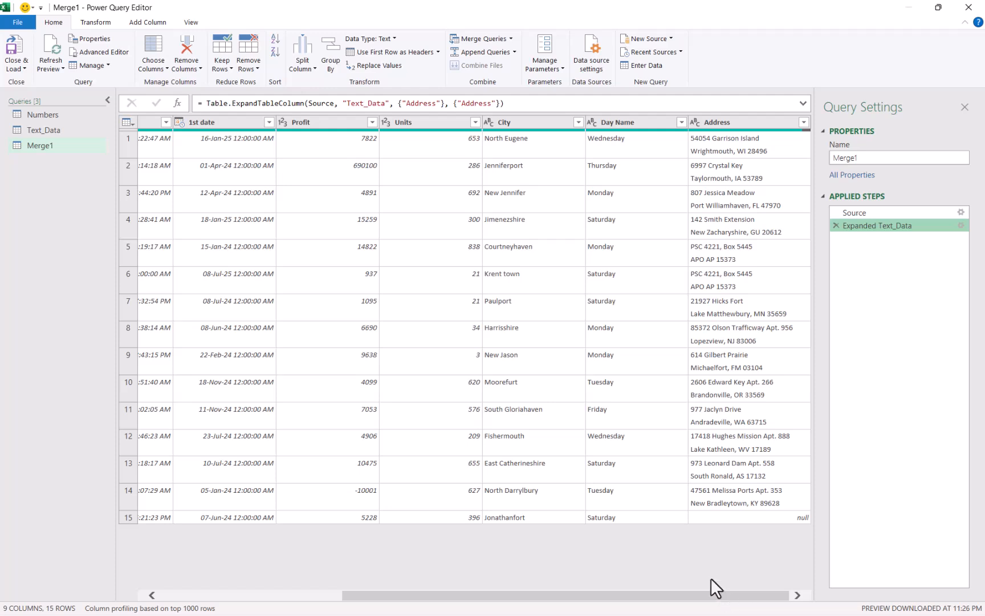
Create another new merged query with Text_Data first and Numbers second, matched on Name with a Left Anti join.
click(67, 115)
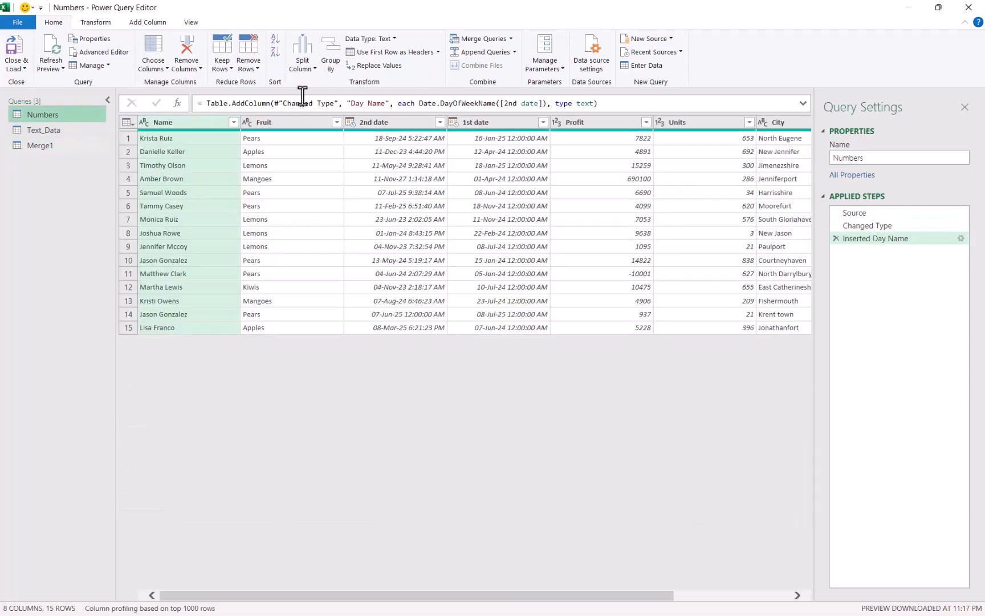
click(511, 39)
click(490, 67)
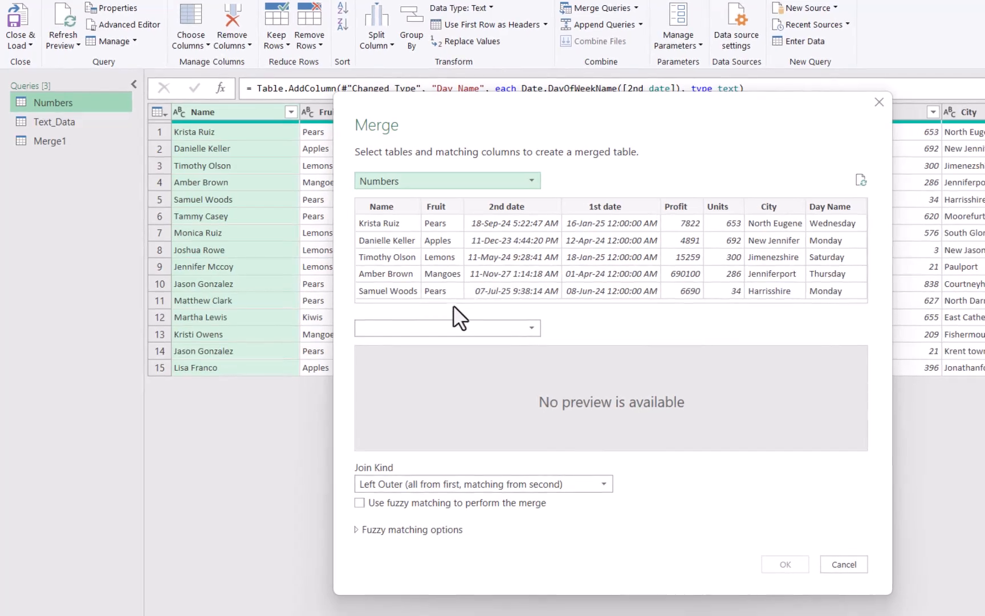
click(494, 187)
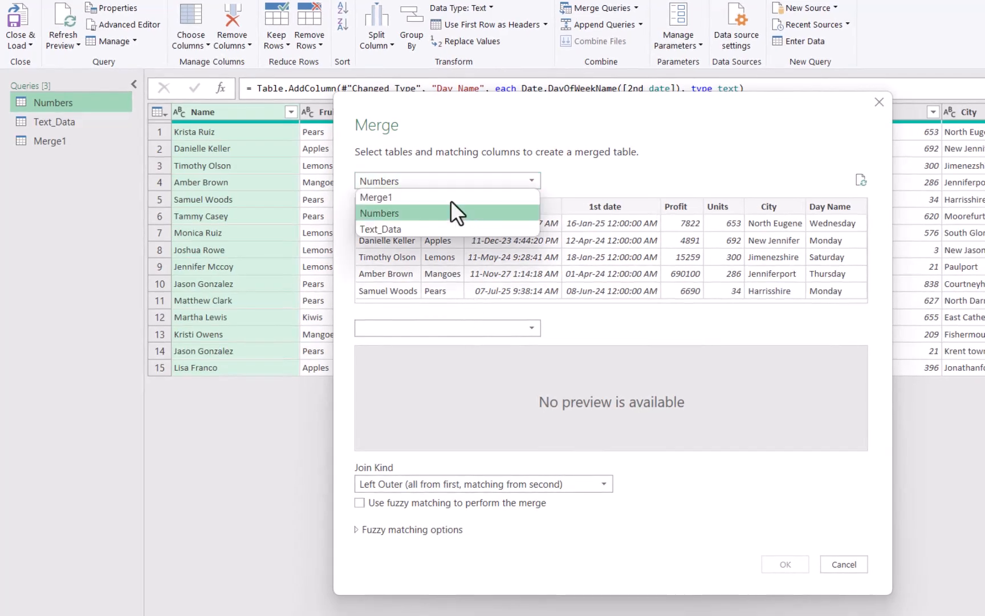
click(451, 228)
click(459, 326)
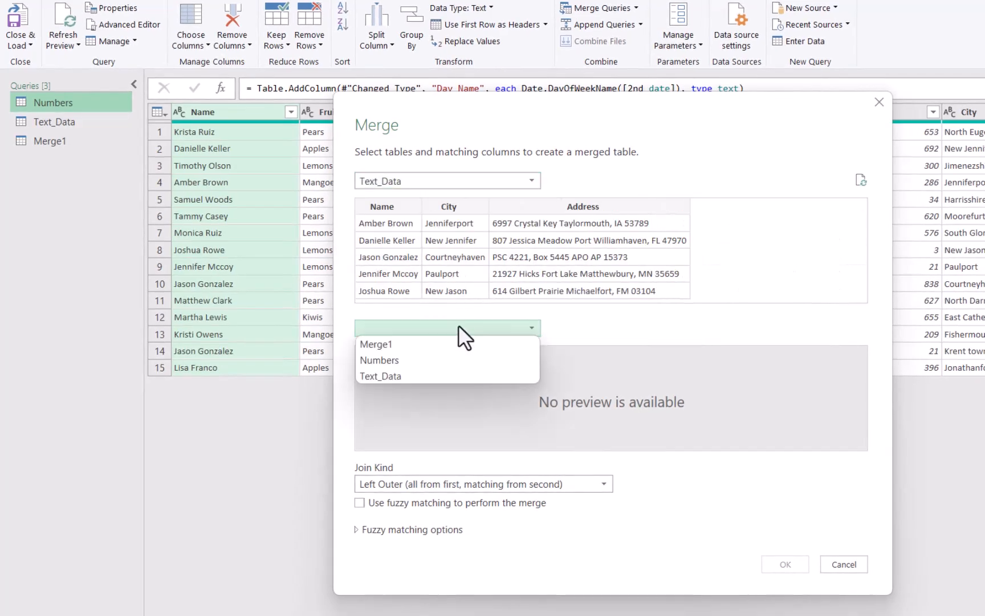
click(458, 364)
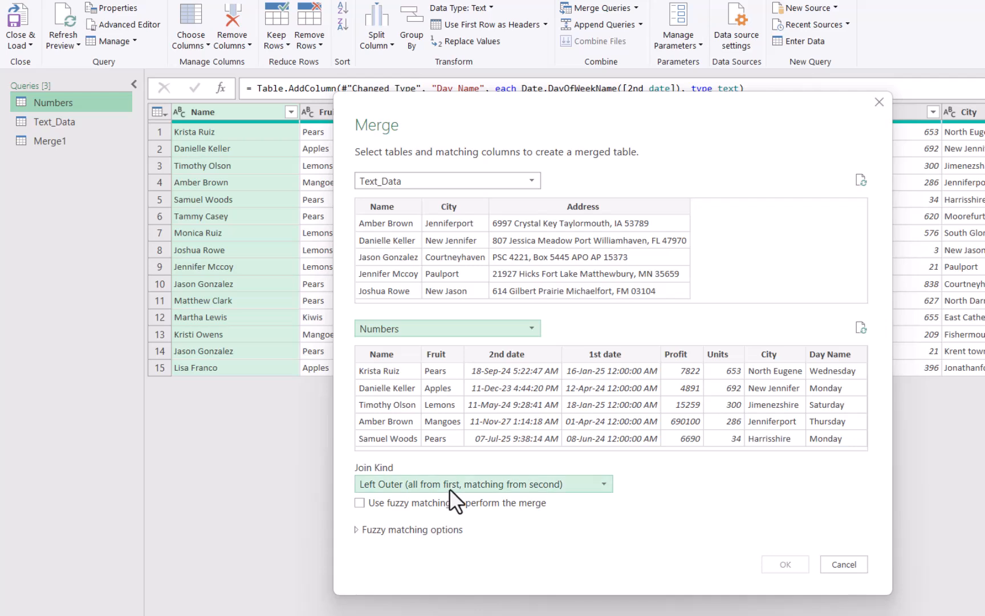
click(567, 485)
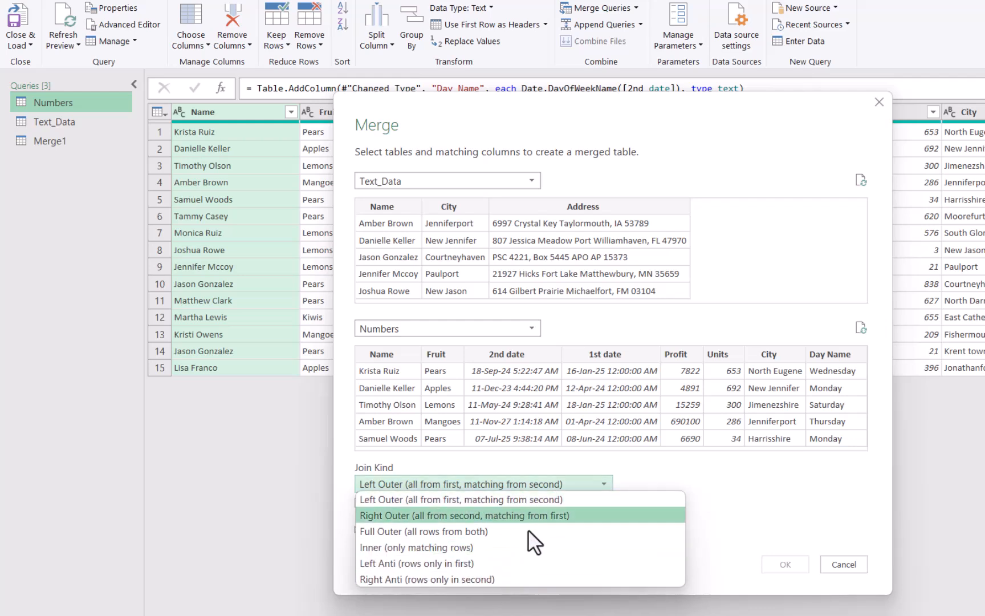
click(493, 562)
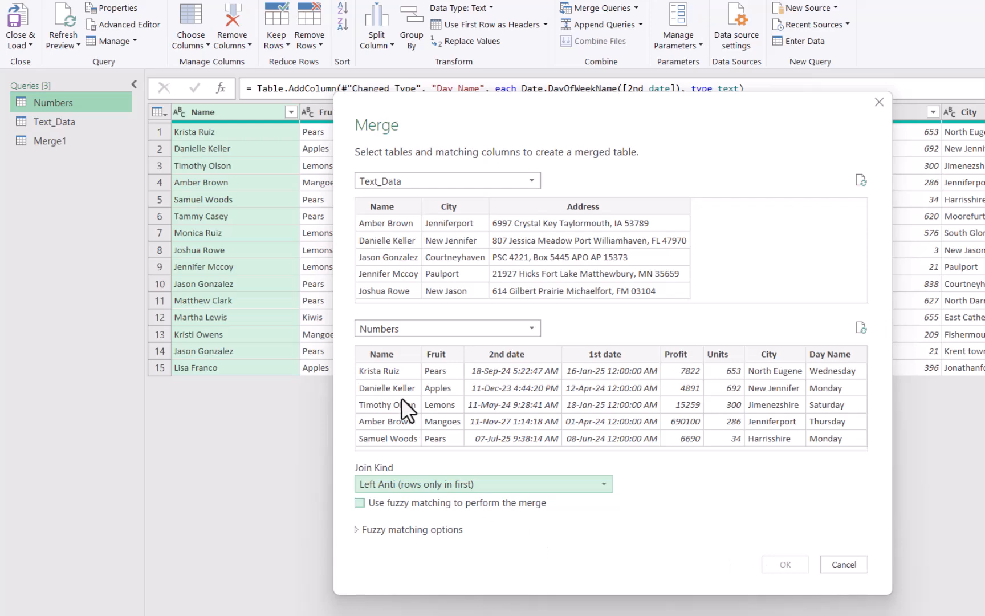
click(395, 353)
click(384, 206)
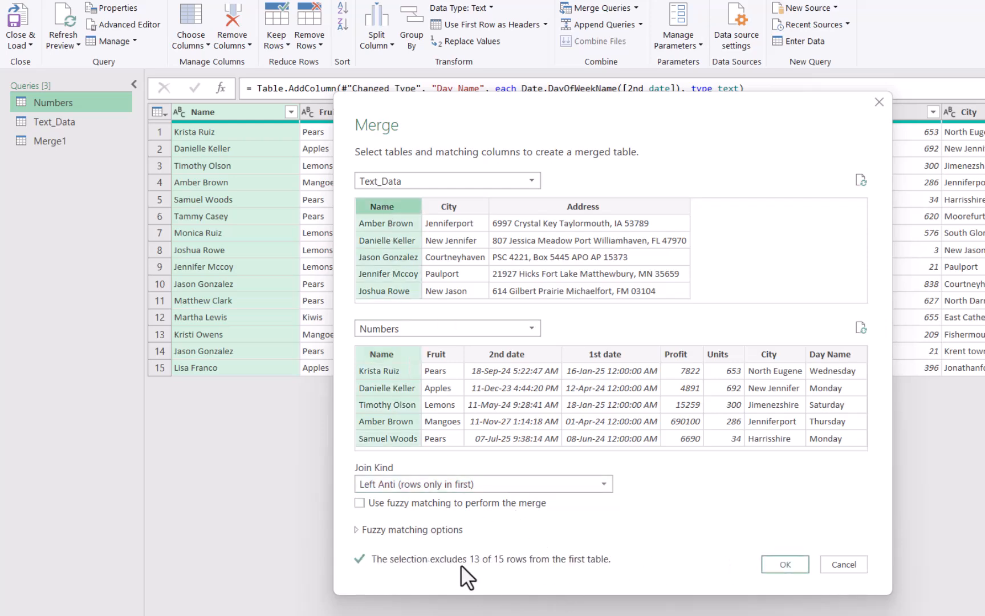
click(784, 563)
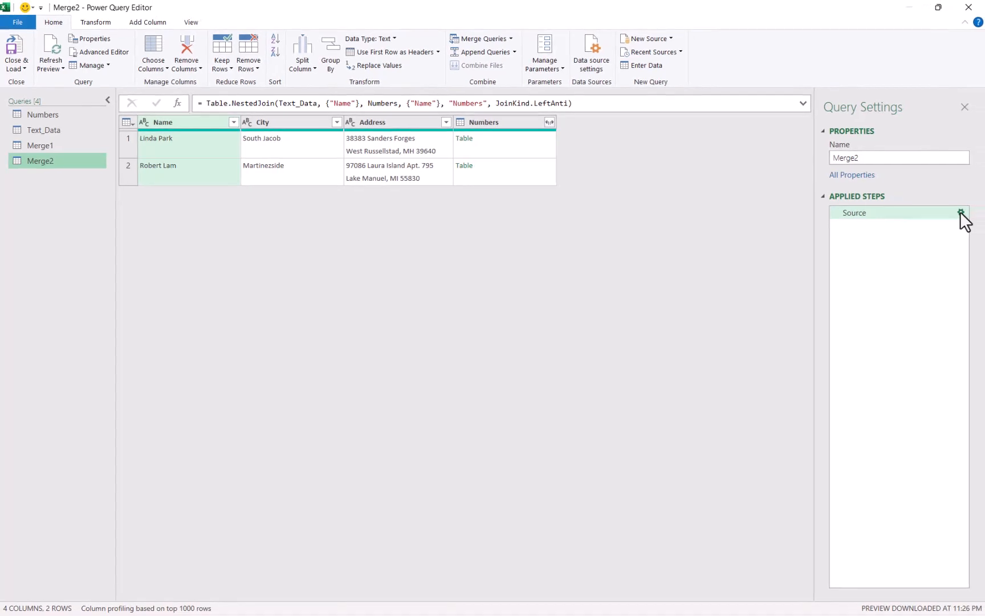
Change the Merge2 query's join kind to Left Outer and expand all columns of its Numbers column.
click(961, 212)
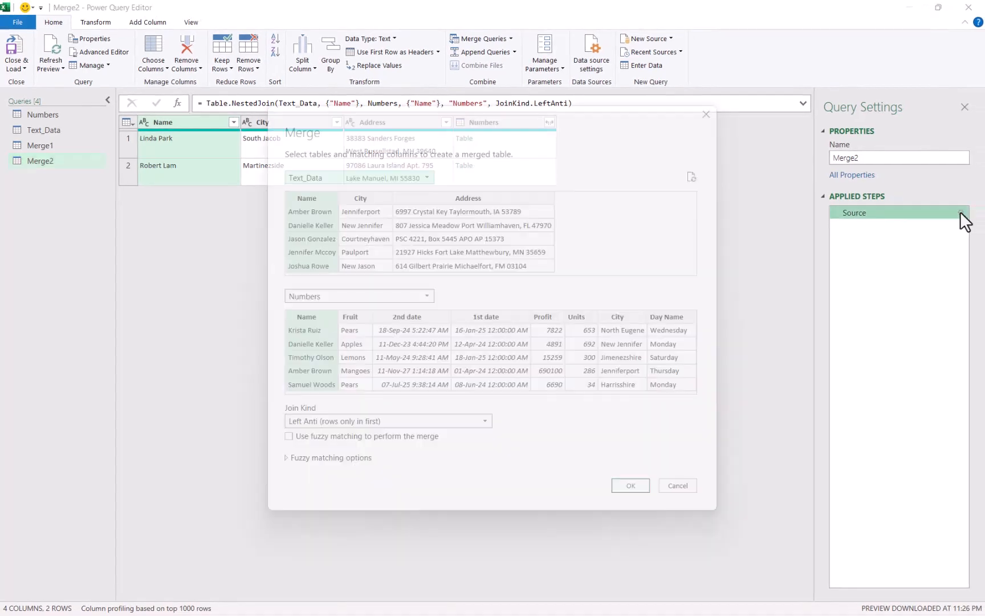
click(413, 420)
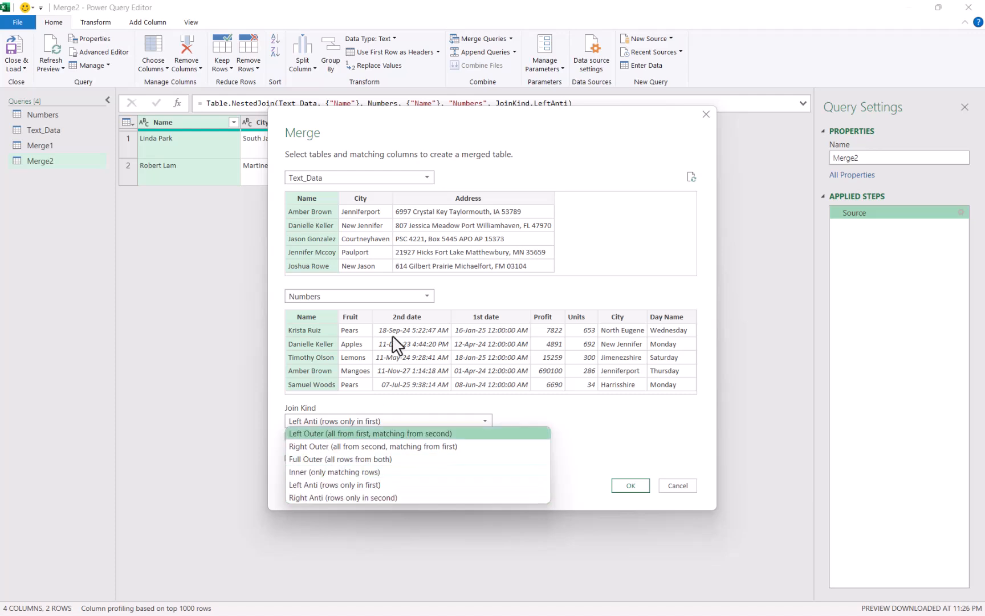
click(403, 172)
click(403, 173)
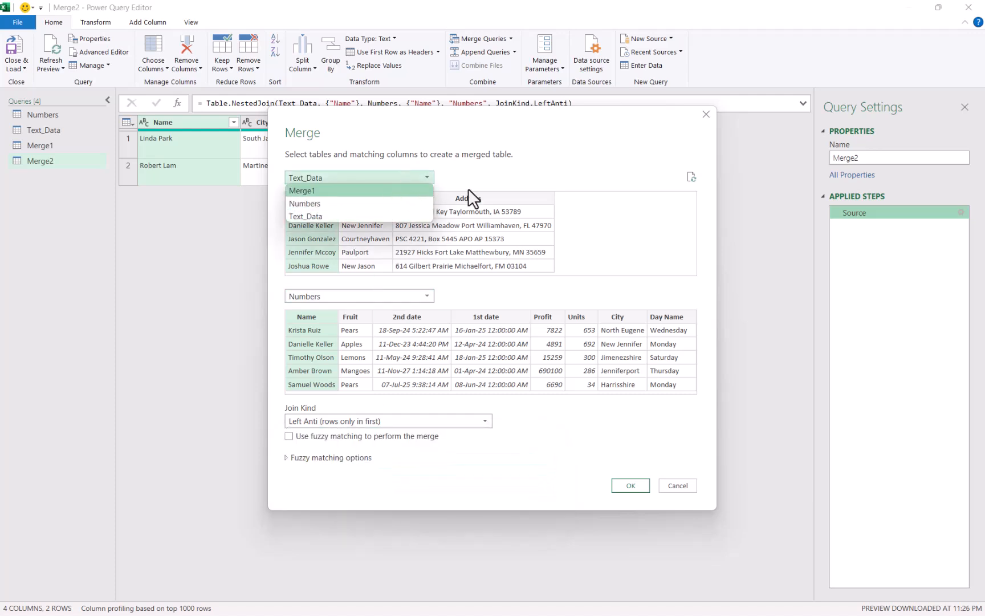
click(498, 167)
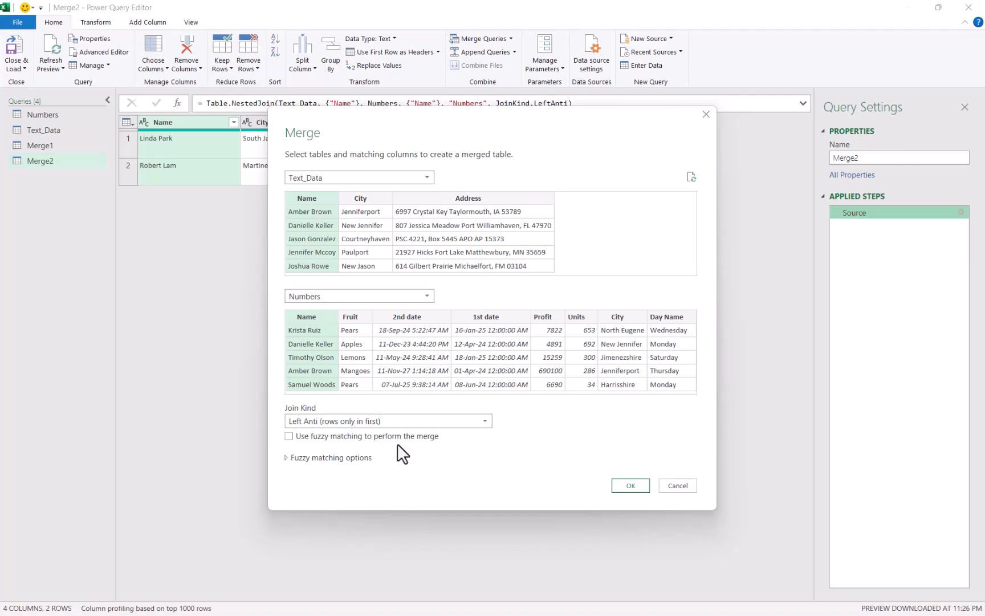
click(406, 421)
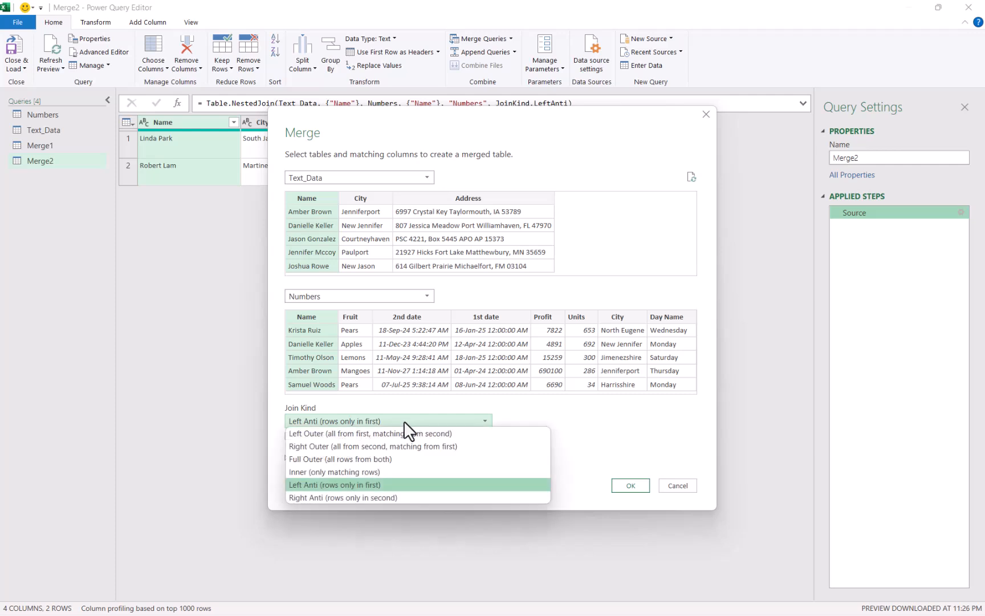
click(366, 433)
click(631, 485)
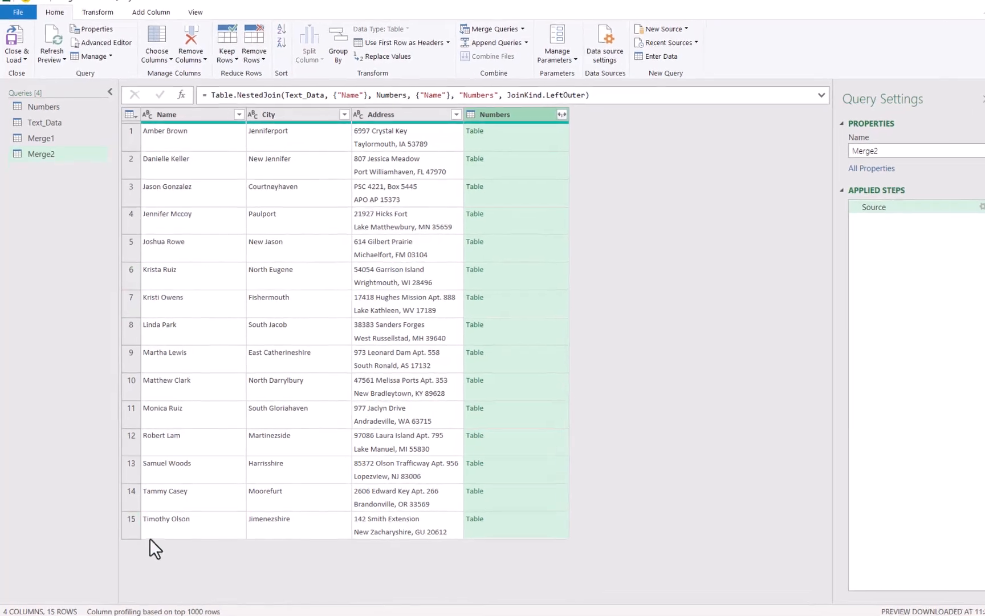
click(683, 39)
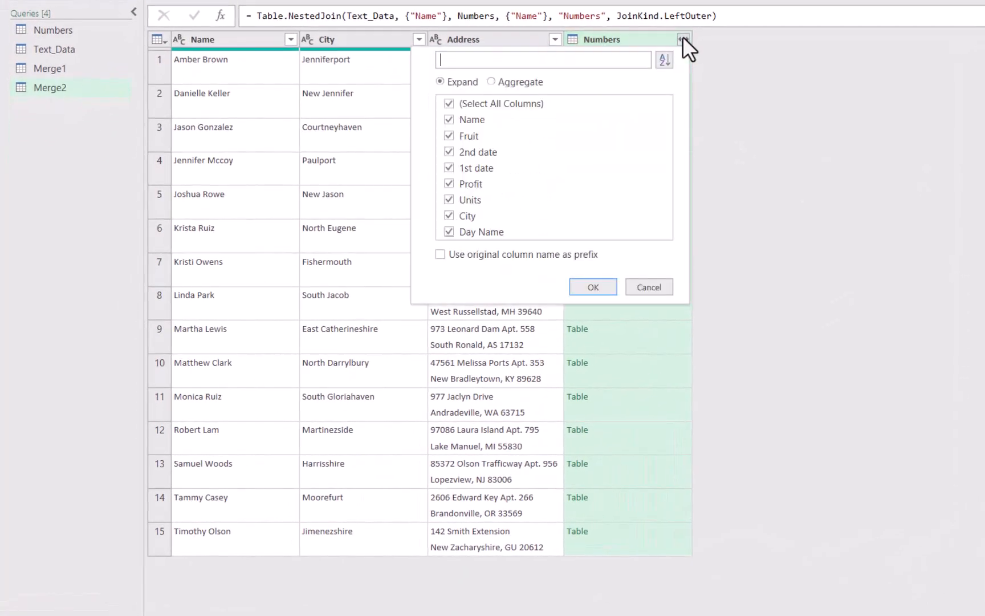
click(593, 287)
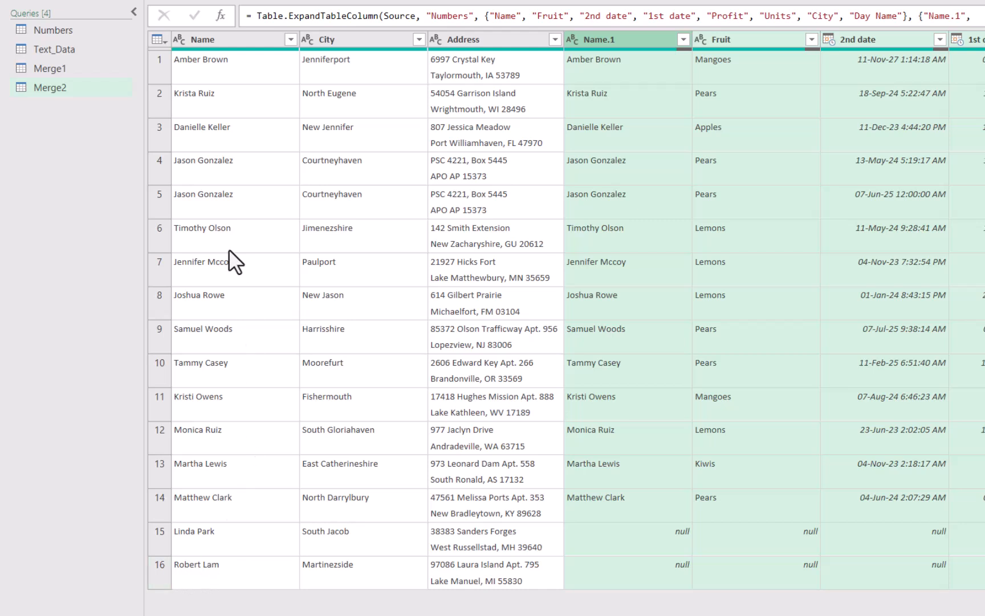
Compare rows 4 and 5 of the expanded Merge2 query across the Name, Address, 2nd date and 1st date columns.
click(207, 166)
click(213, 196)
click(243, 166)
click(249, 197)
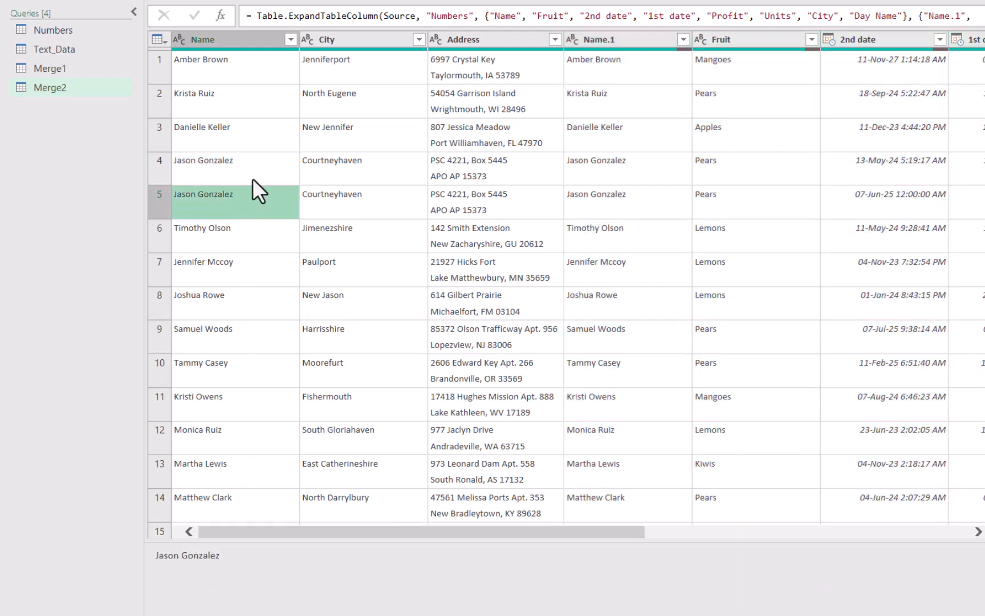
click(252, 179)
click(218, 197)
click(494, 203)
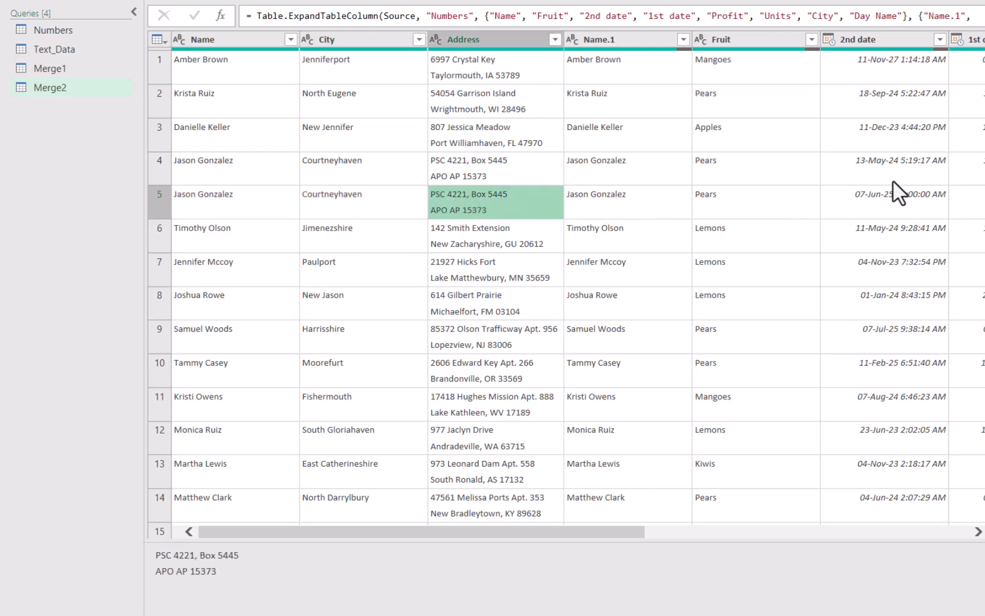
click(926, 166)
key(Down)
key(Right)
key(Up)
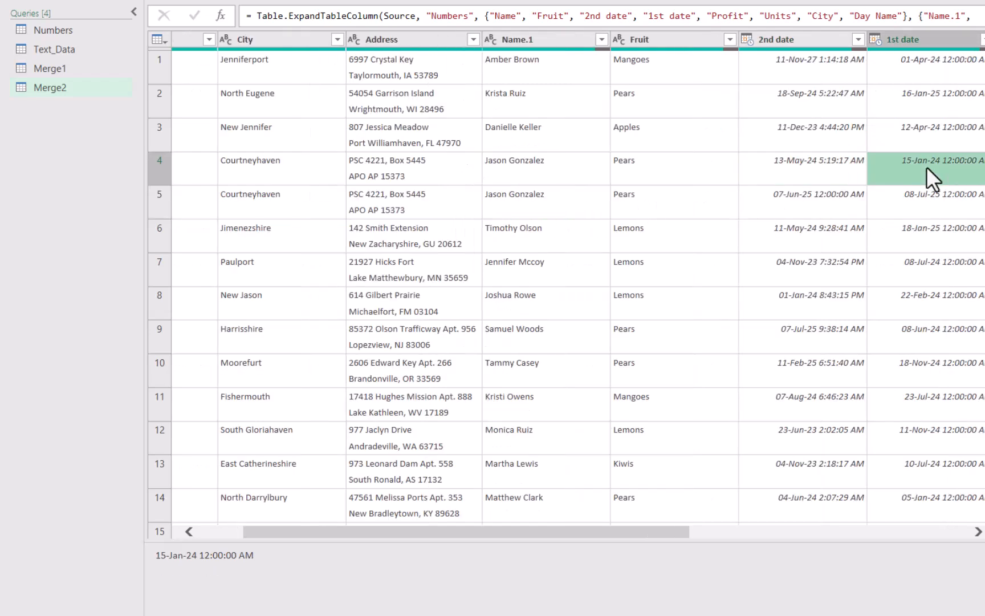
Compare rows 4 and 5 of the Merge2 query across the remaining columns through Day Name and back to Name.
key(Right)
key(Right)
key(Right)
key(Right)
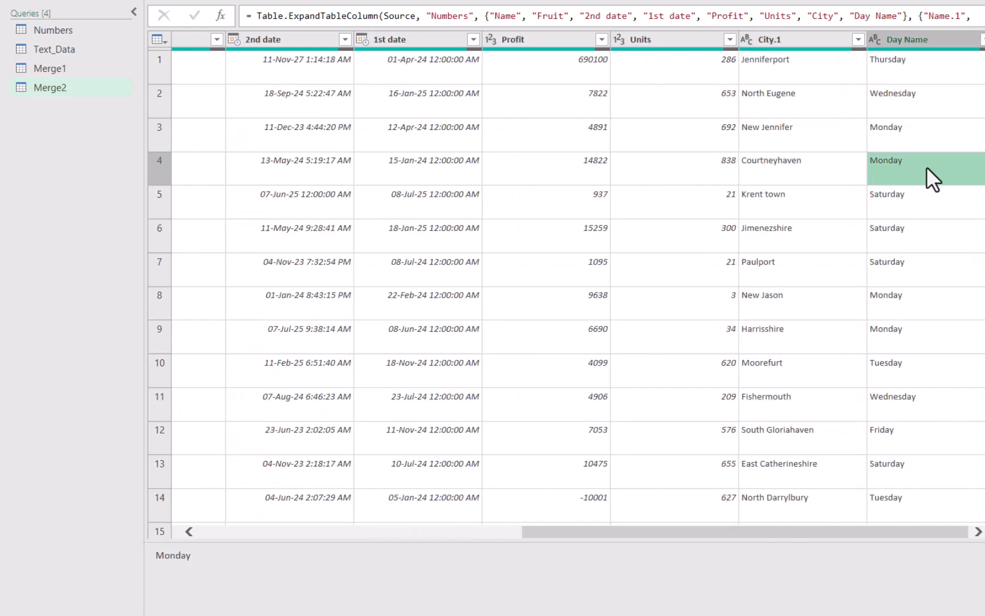
key(Down)
key(Left)
key(Left)
key(Left)
key(Left)
key(Left)
key(Left)
key(Left)
key(Left)
key(Left)
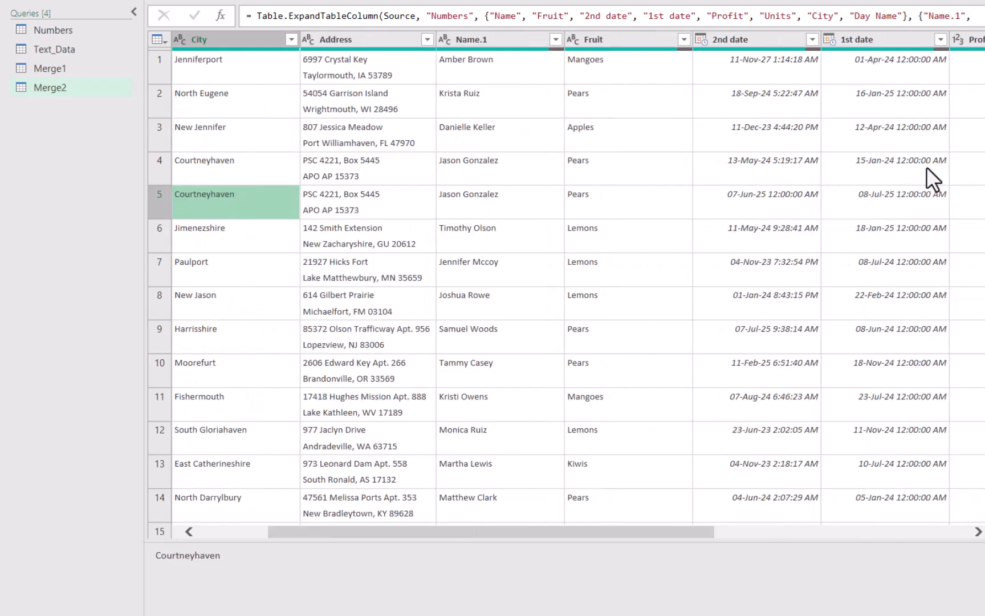
key(Left)
key(Left)
key(Up)
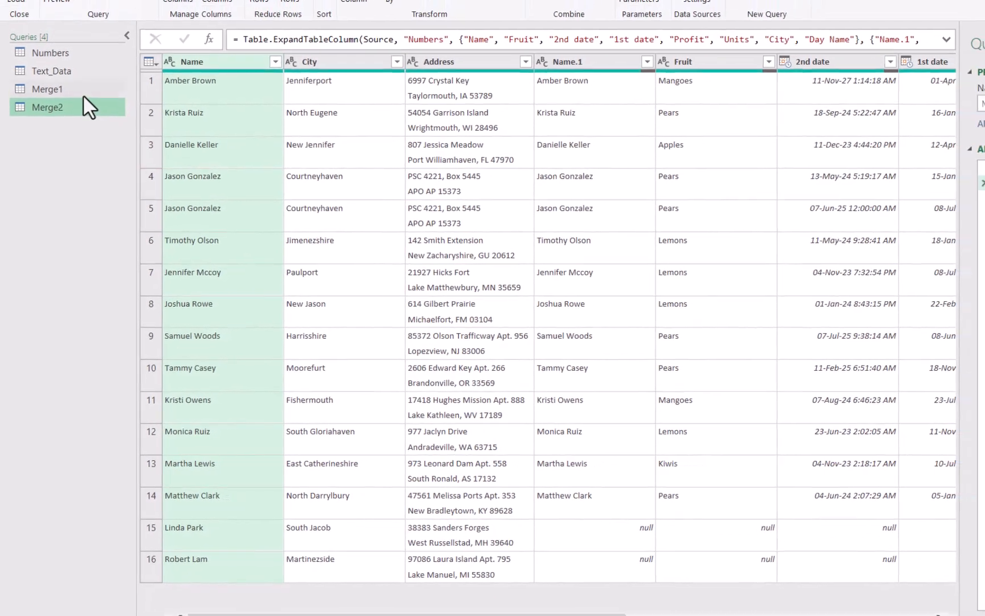
Edit the Source step of the Merge1 query so that Numbers and Text_Data match on both Name and City.
click(83, 91)
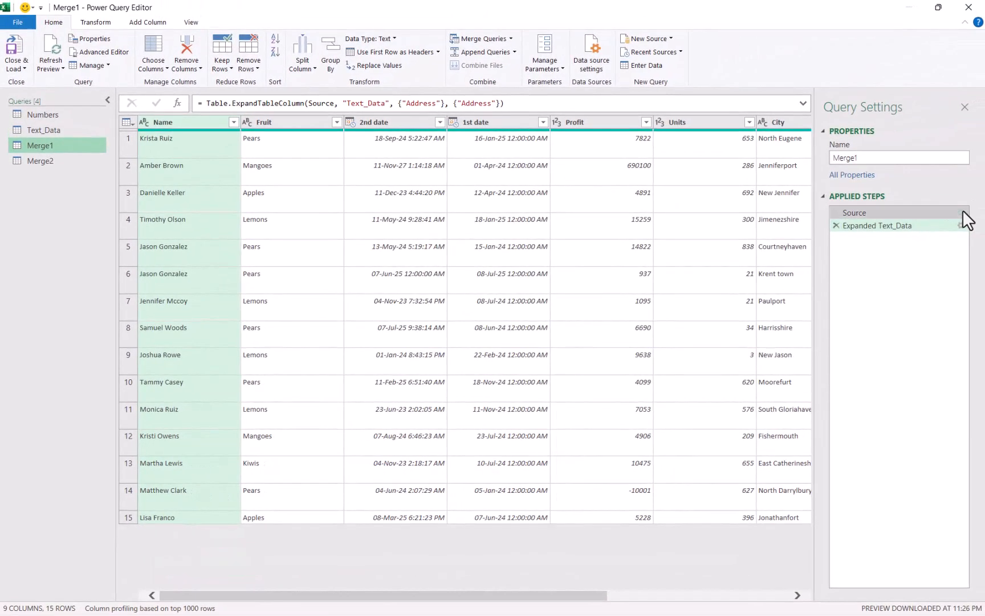
click(961, 212)
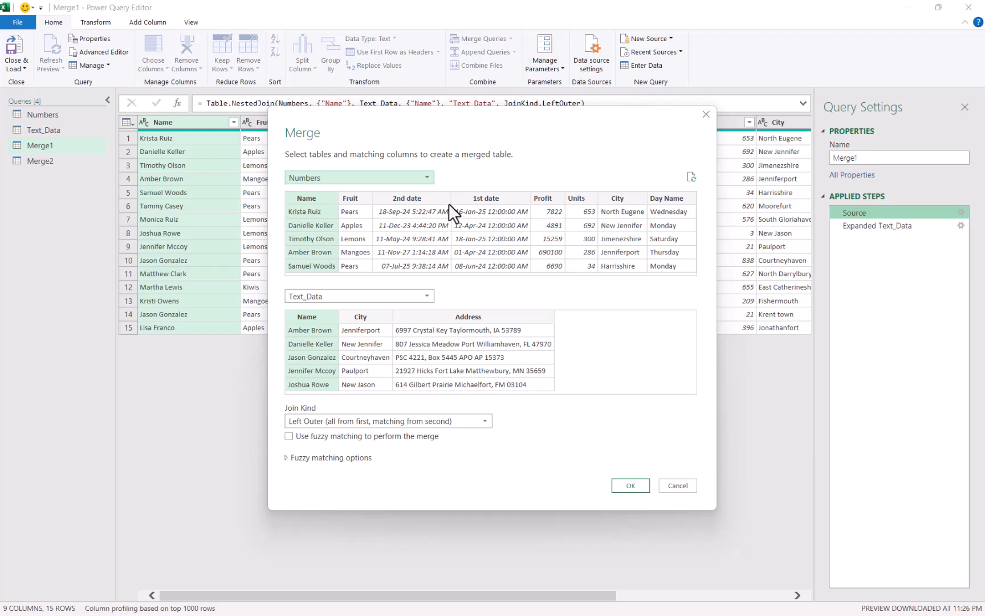
ctrl+click(624, 198)
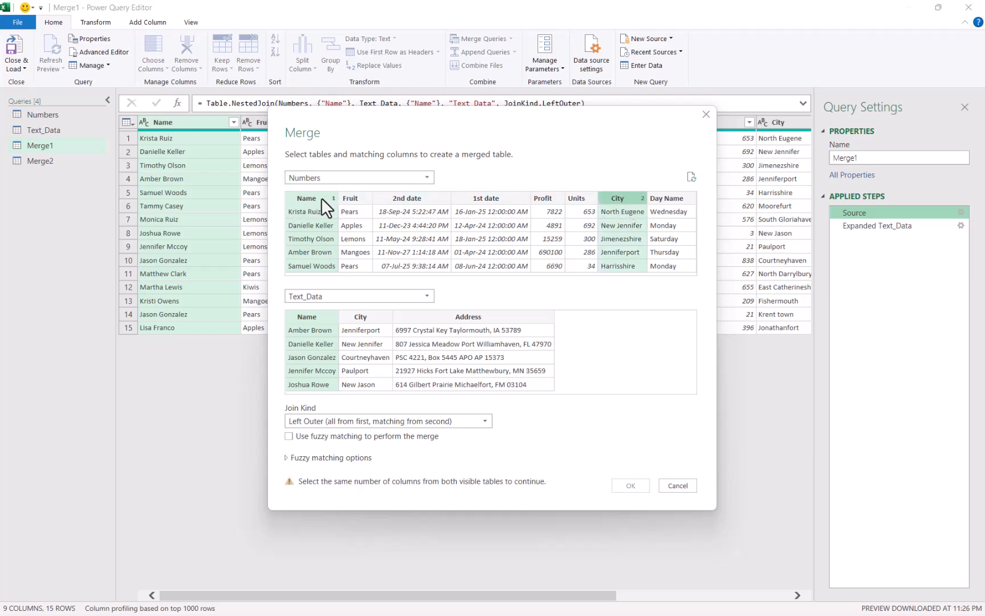
ctrl+click(361, 317)
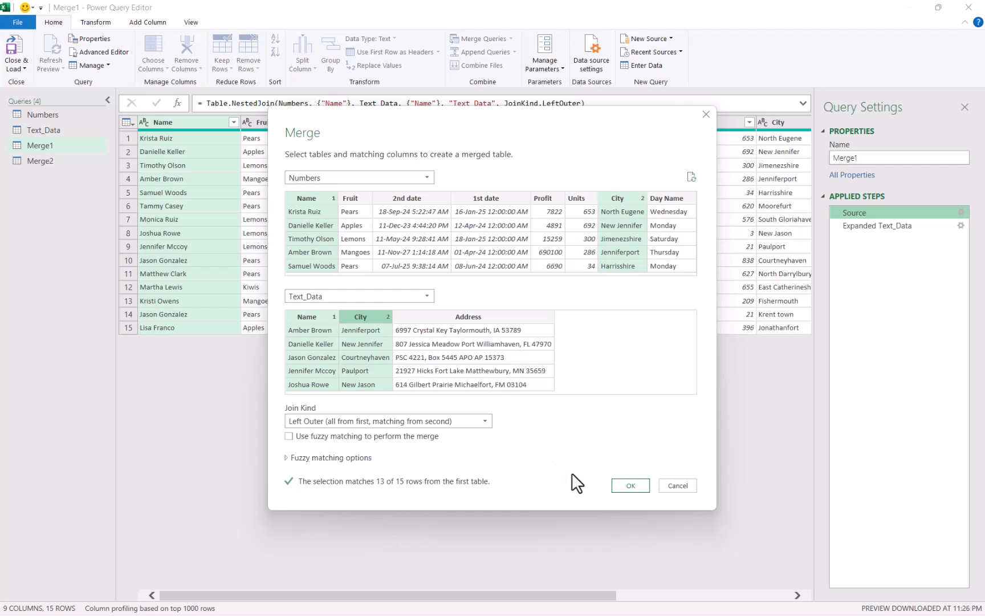
click(631, 485)
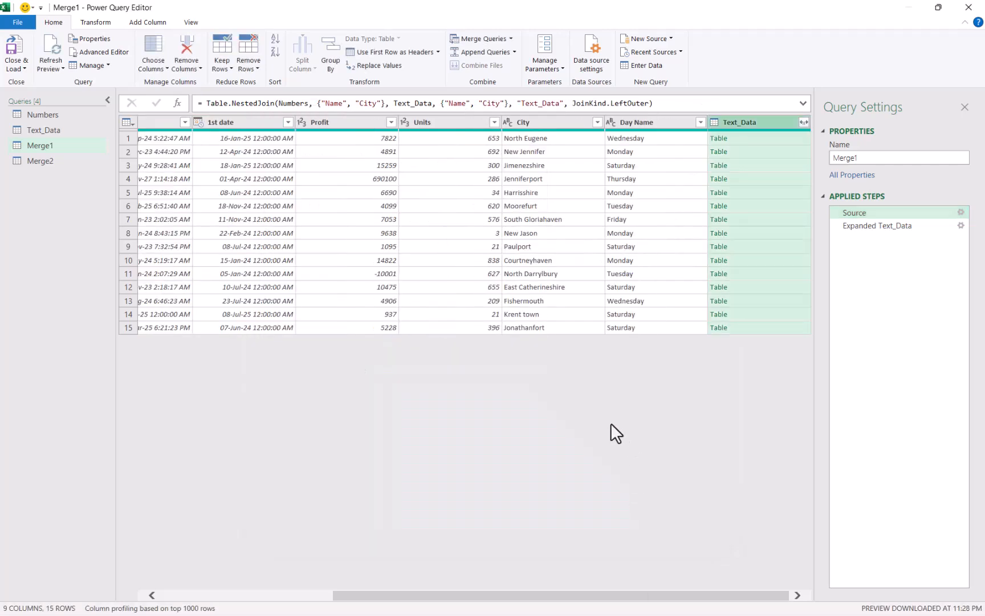
Examine row 14 and its City value in the Expanded Text_Data step of the Merge1 query.
click(804, 122)
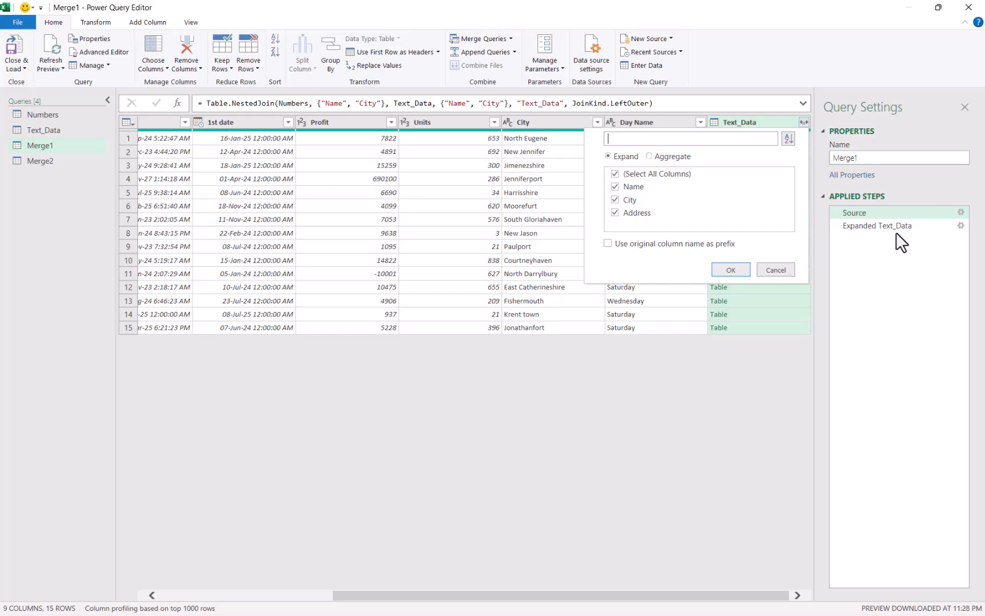
click(886, 264)
click(937, 228)
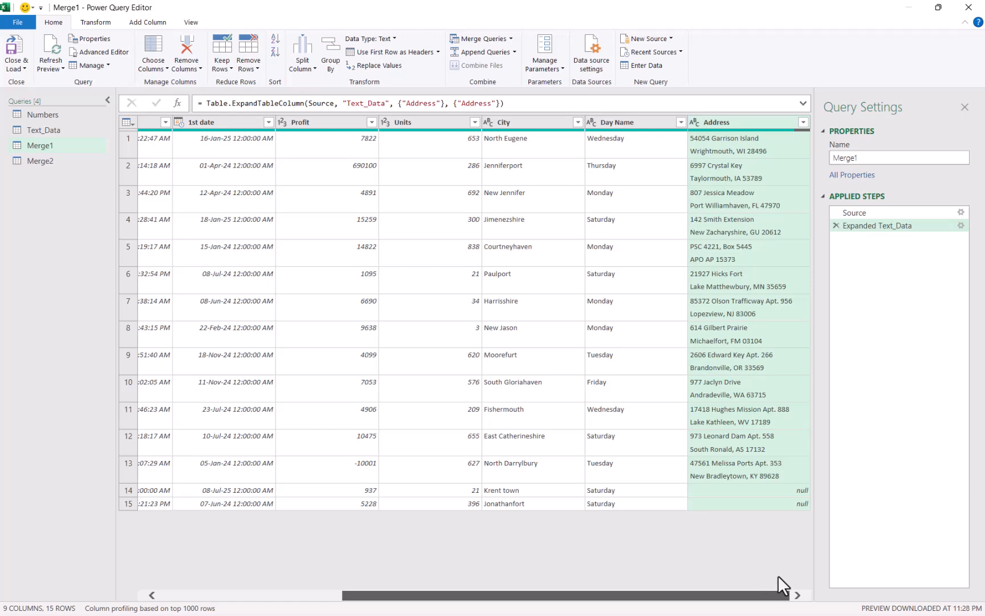
drag(774, 594, 391, 592)
click(128, 490)
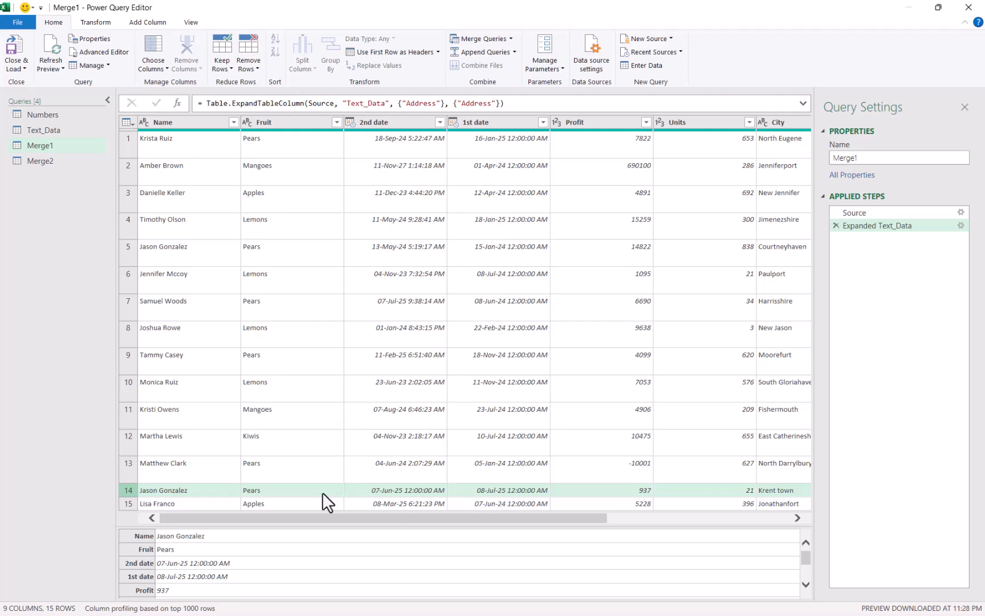
click(787, 491)
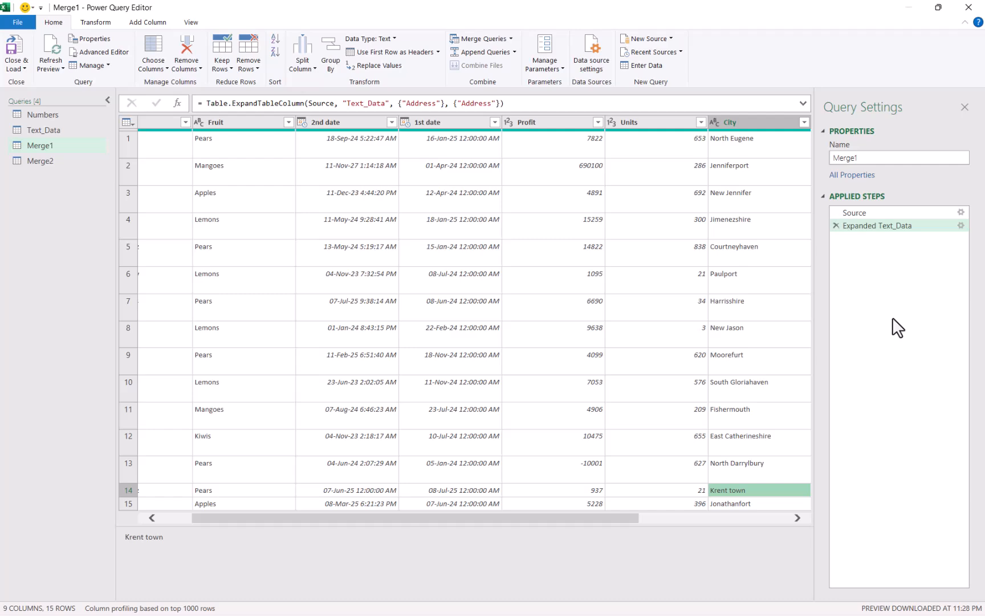
Close and load the queries, and compare the City and Location headers of the tables on the Append sheet.
click(20, 41)
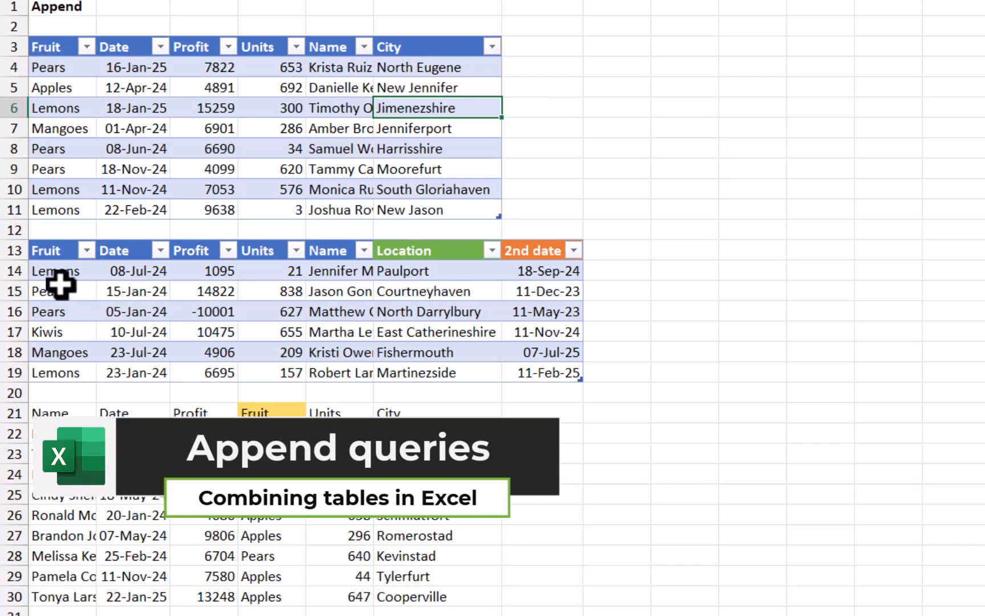
click(439, 257)
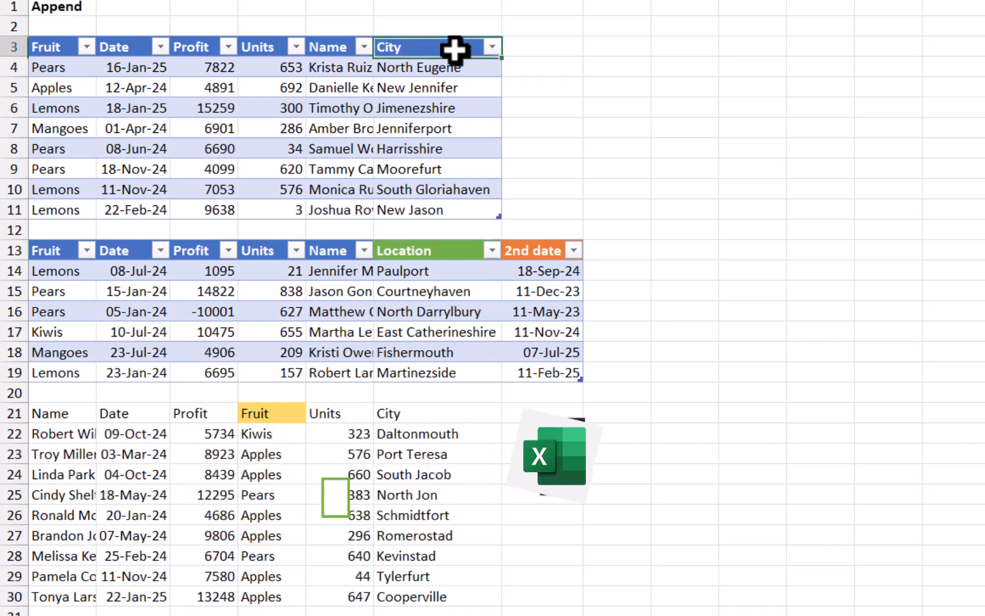
click(424, 396)
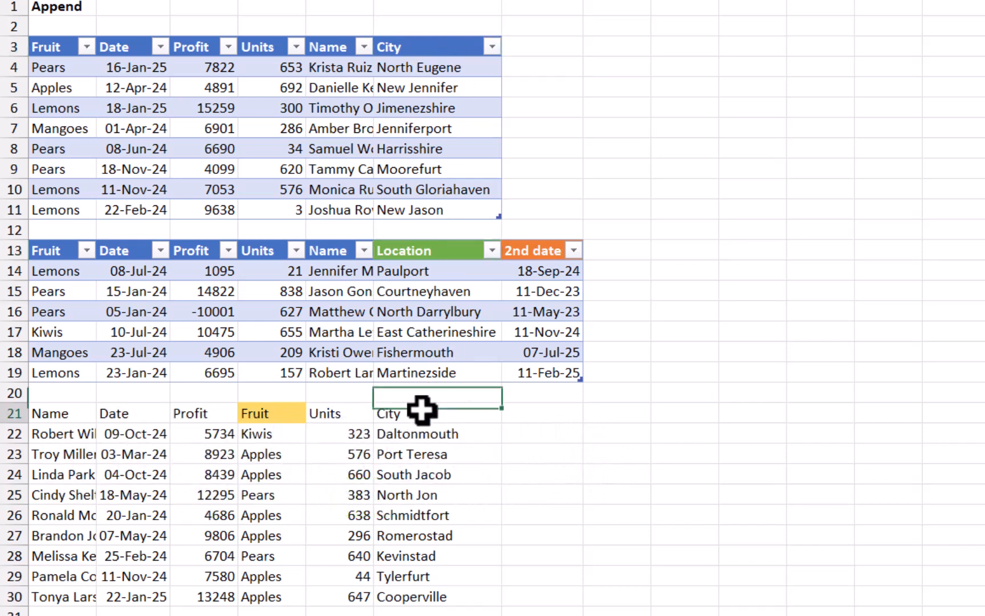
click(439, 250)
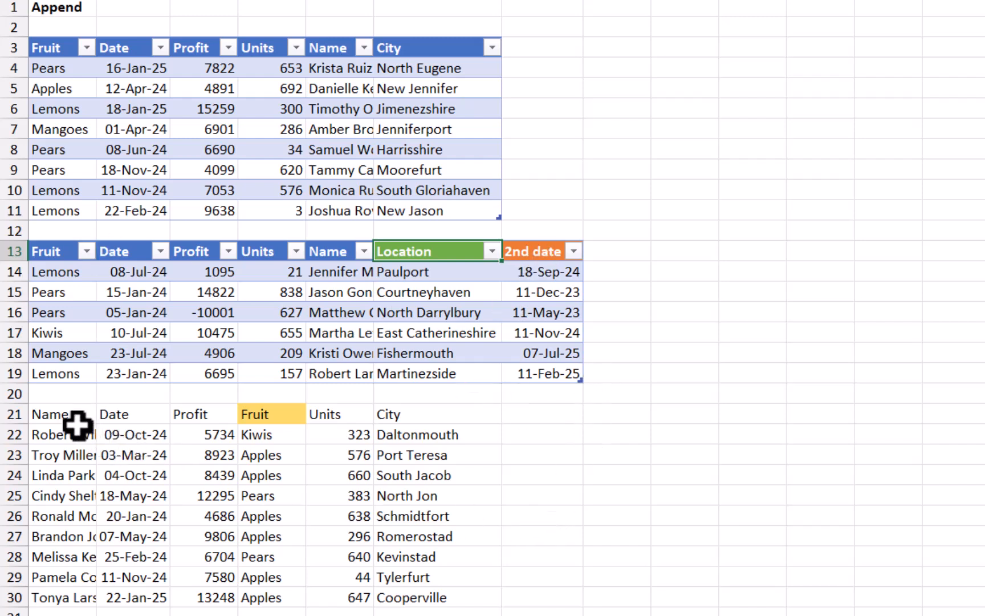
Name the unformatted data range A21:F30 as More_Data_Here.
drag(62, 419, 442, 592)
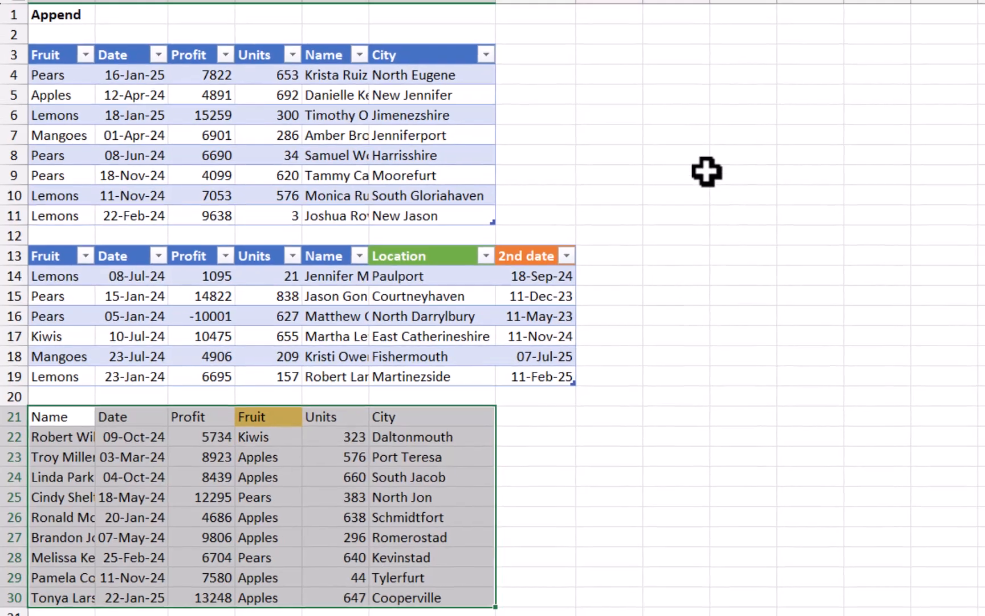
click(38, 141)
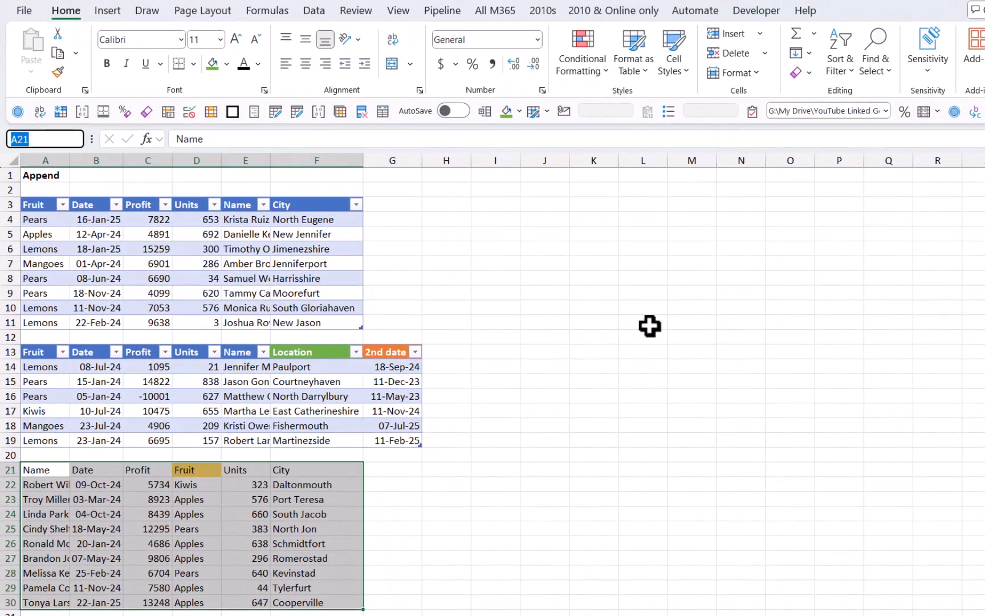
text(More_Data_Here)
key(Return)
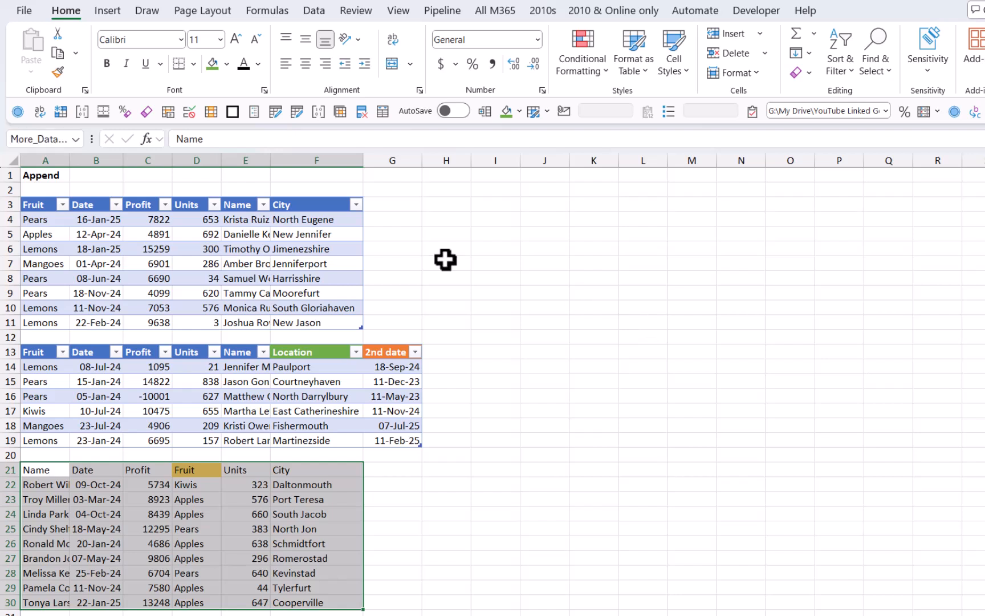
Load the More_Data_Here range into Power Query and move its query into the Append group.
click(314, 11)
click(96, 75)
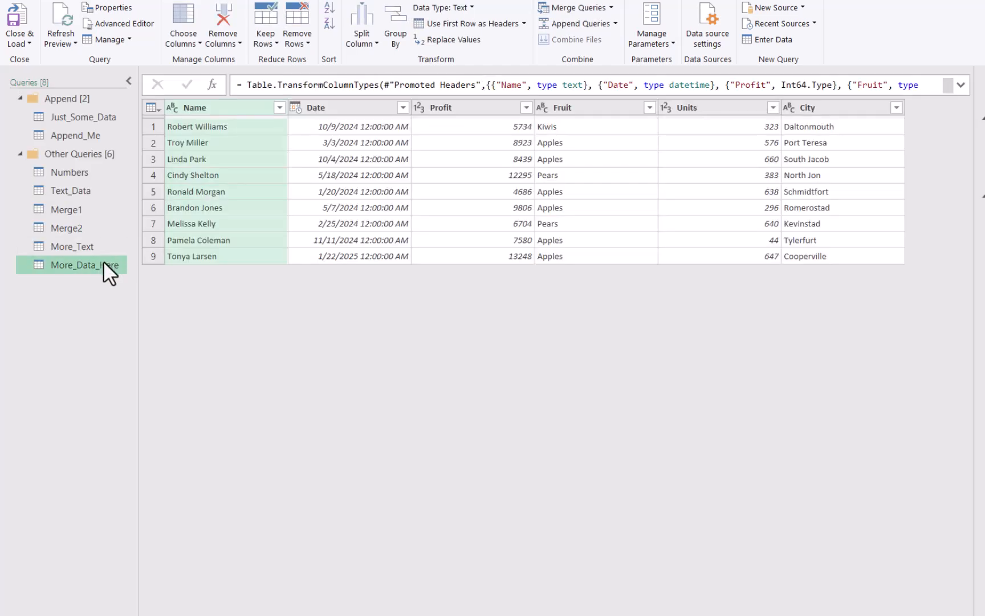
drag(92, 265, 71, 99)
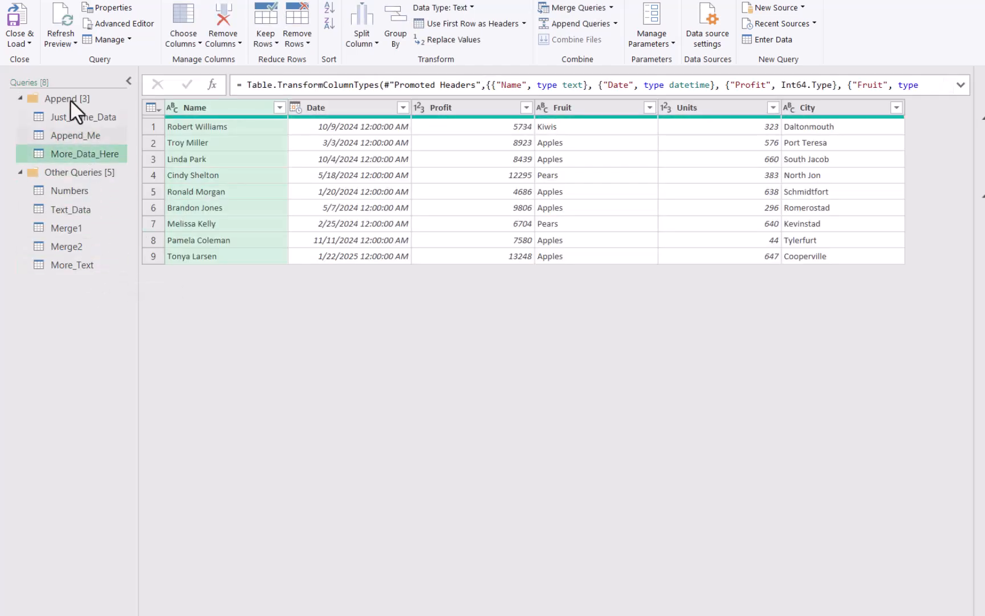
right_click(107, 150)
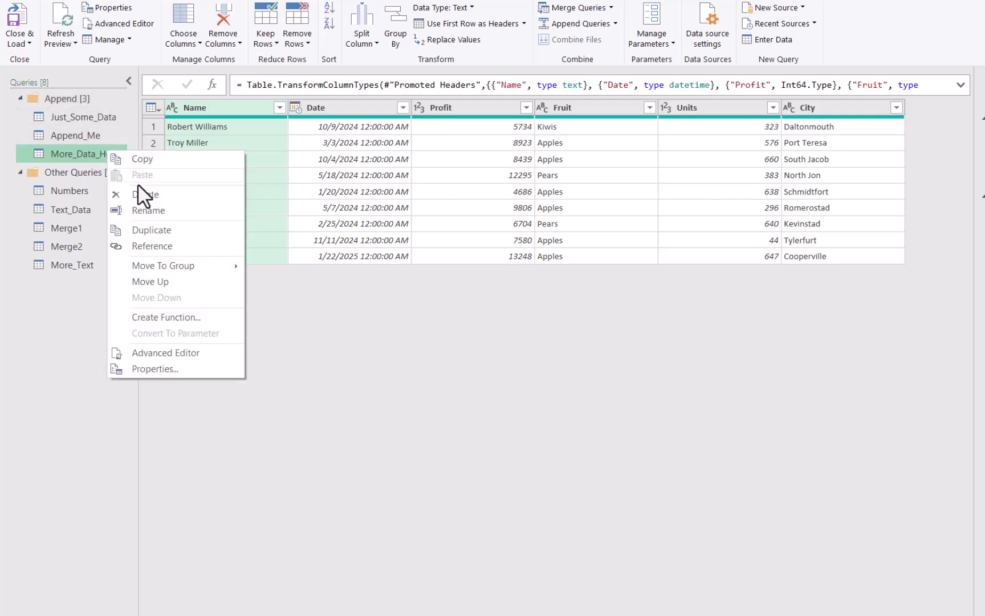
mouse_move(194, 265)
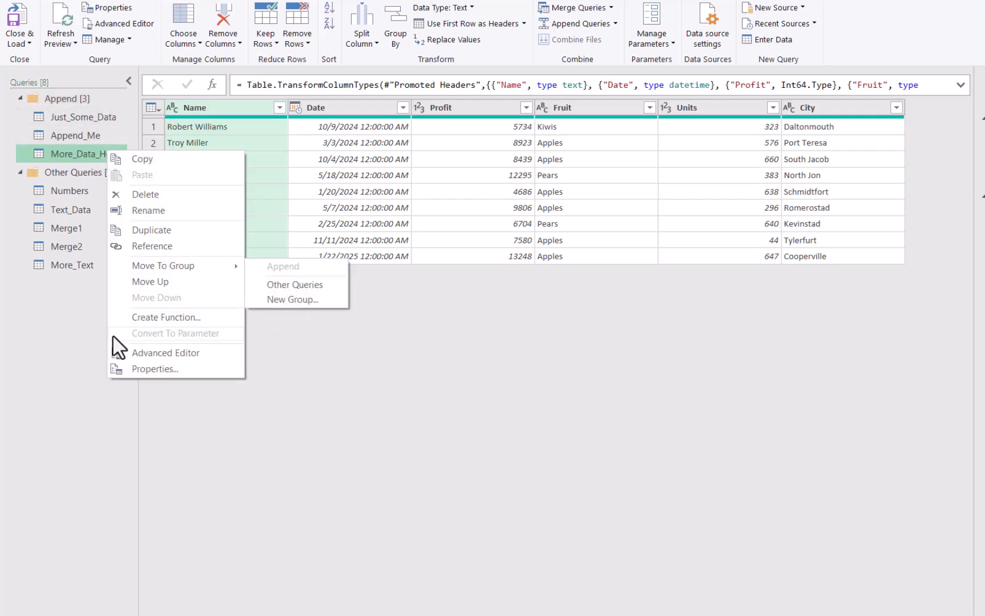
click(87, 339)
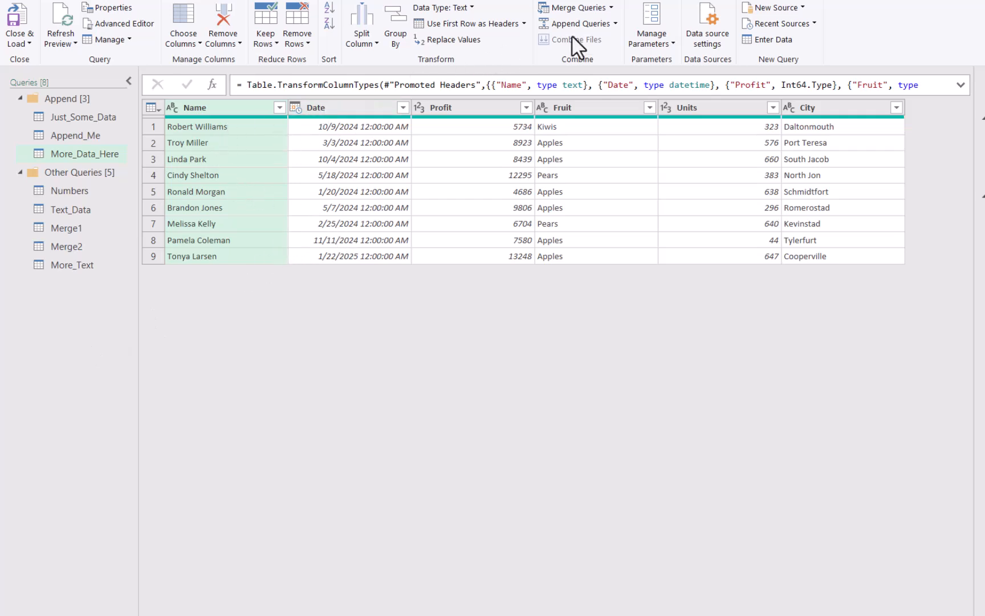
Set up a new append query for three or more tables, adding Append_Me and Just_Some_Data to More_Data_Here.
click(616, 24)
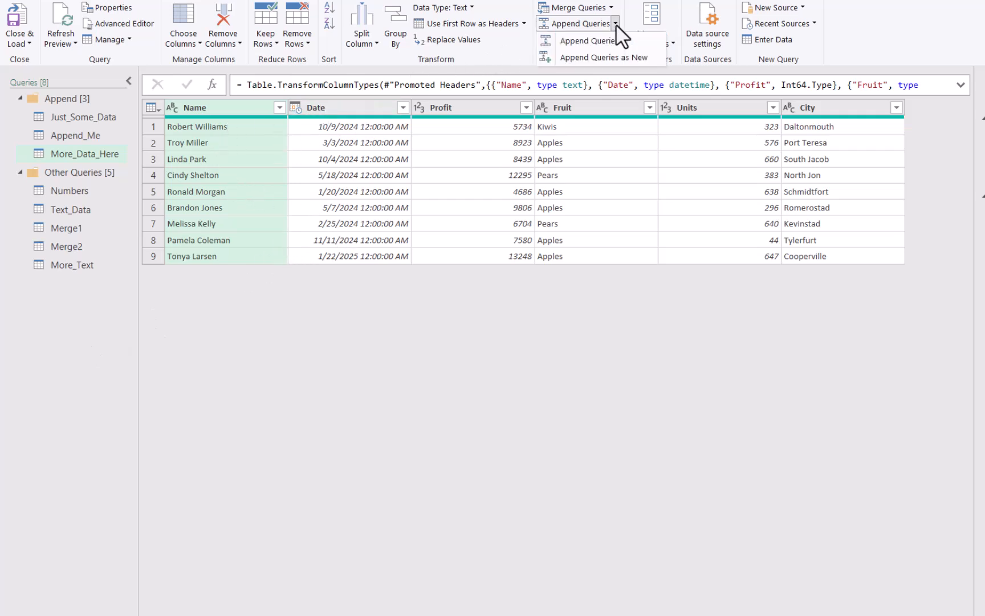
click(622, 59)
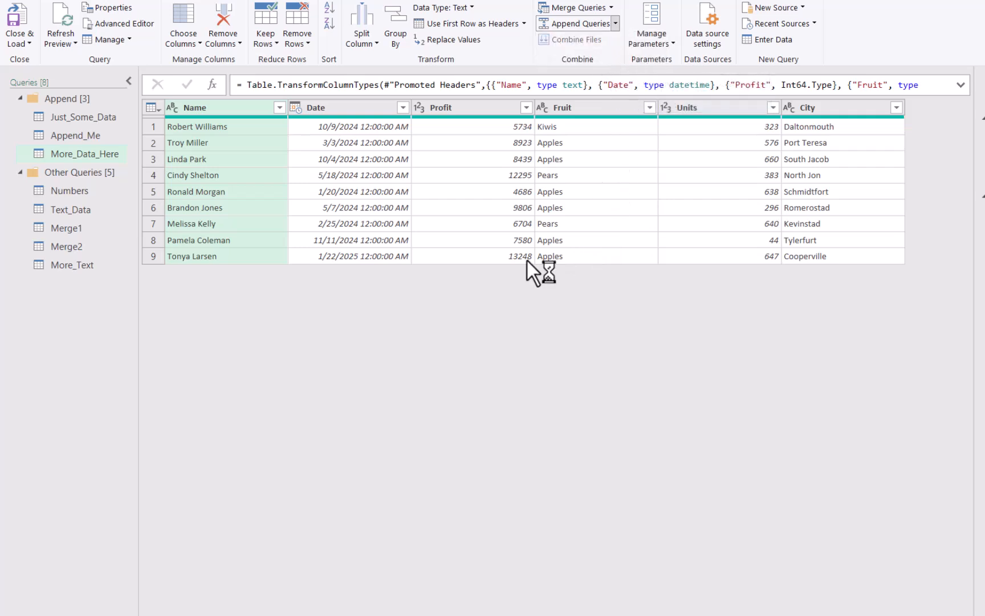
click(430, 289)
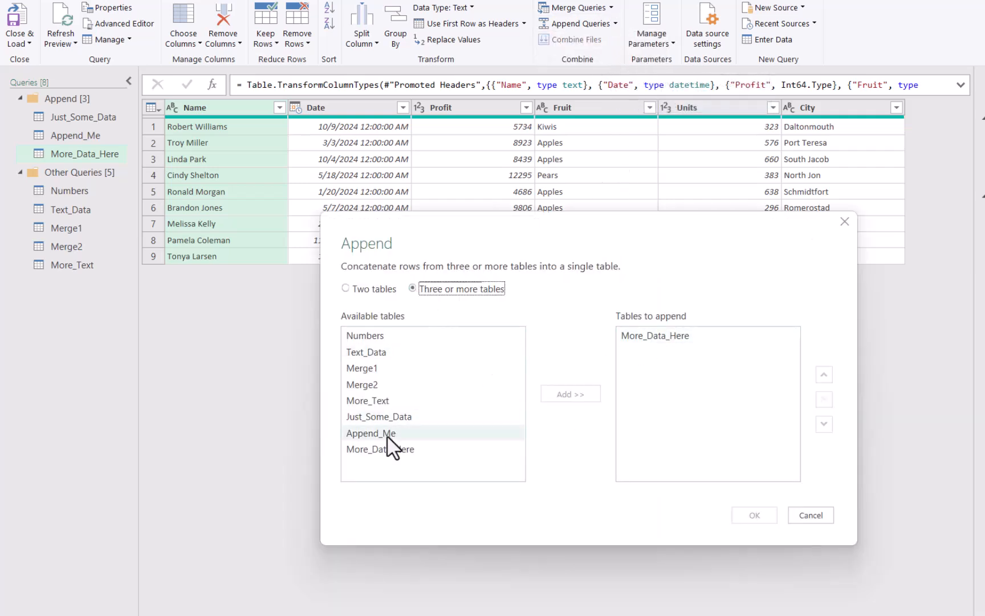
click(458, 433)
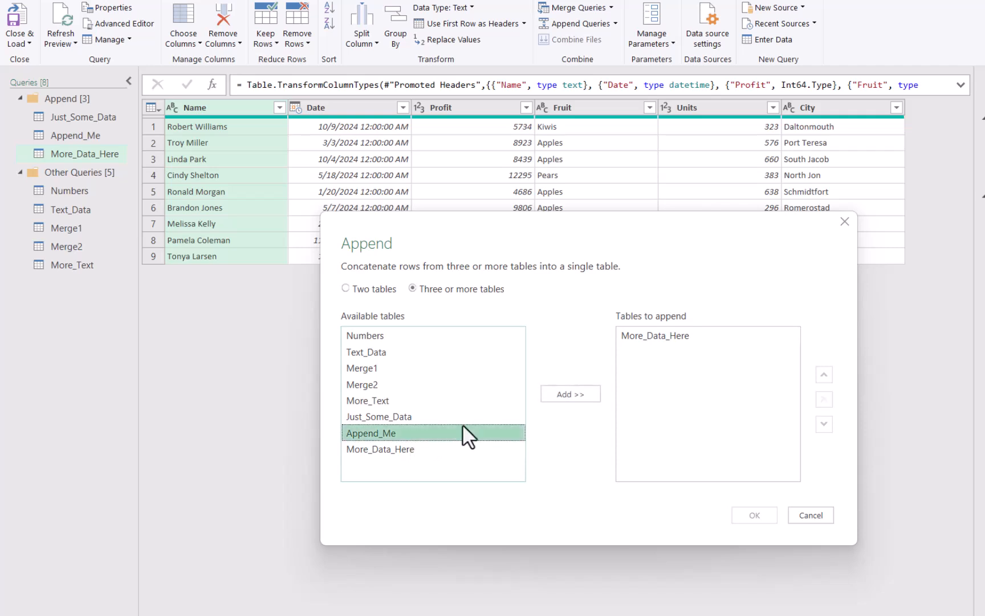
click(570, 394)
click(490, 416)
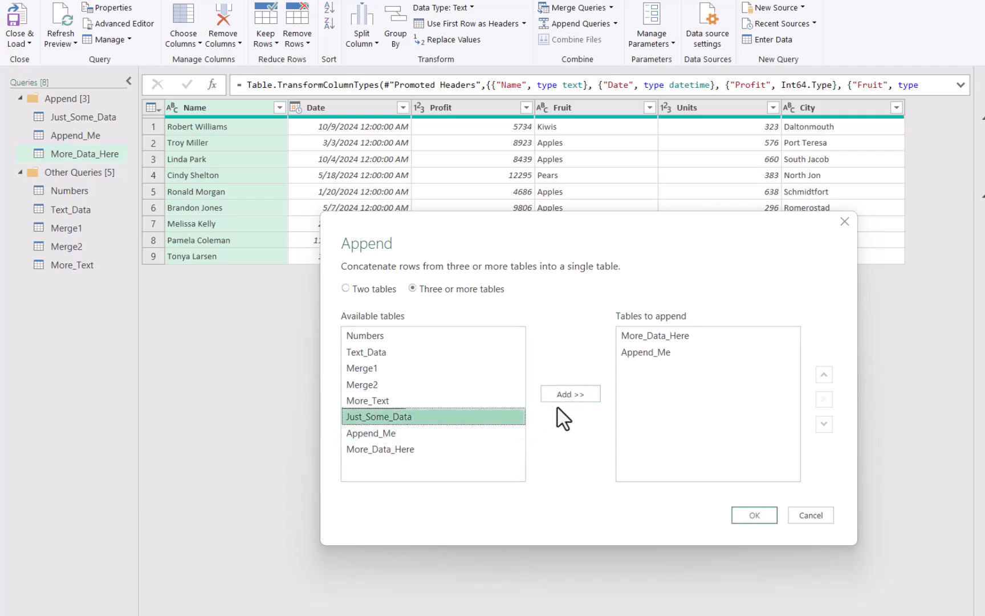
click(569, 394)
Move Just_Some_Data to first place among the tables to append and create the appended query.
click(666, 370)
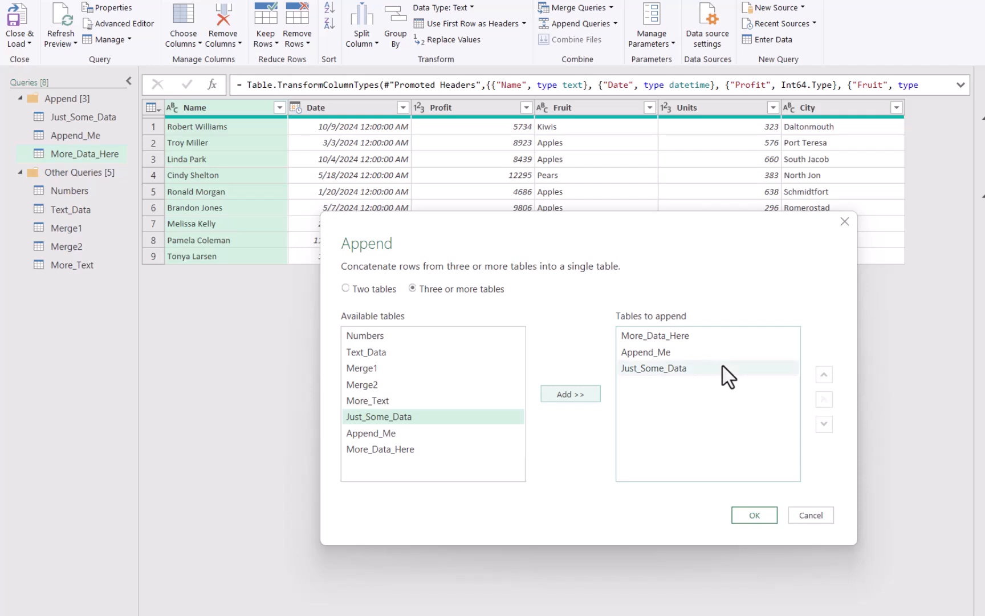
click(823, 374)
click(823, 374)
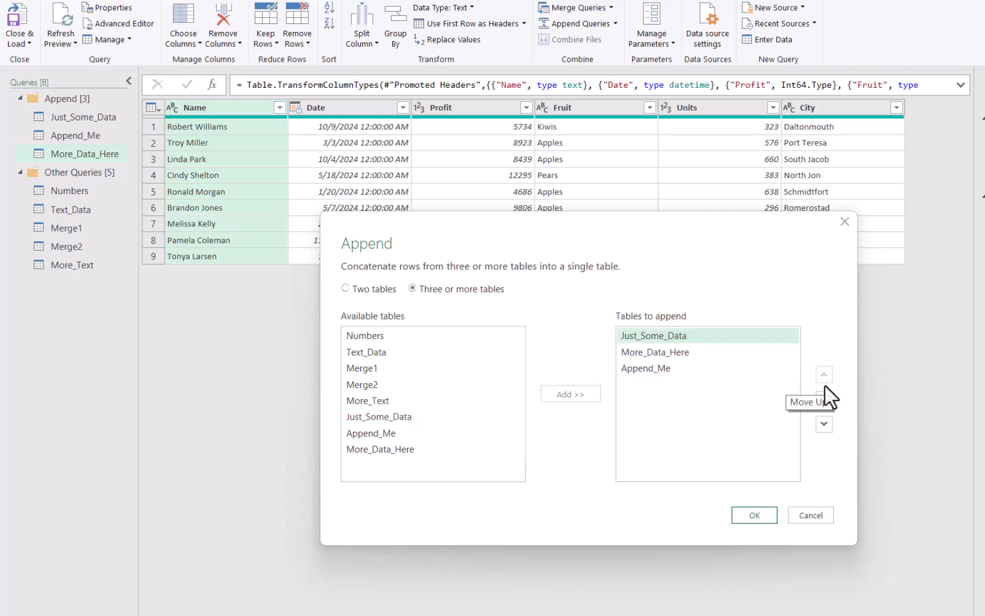
click(767, 516)
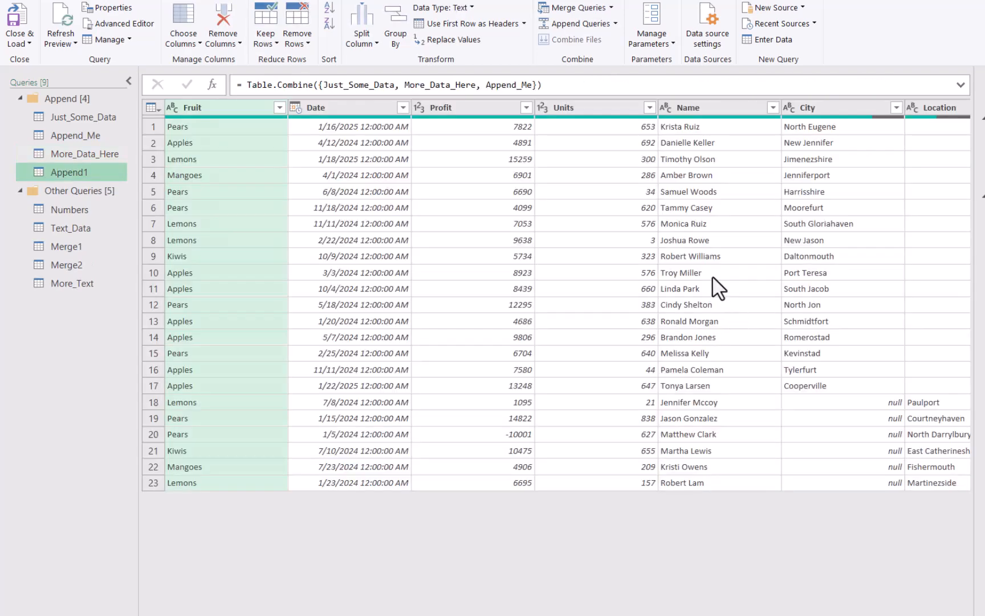
Inspect the City, Location and 2nd date columns of the Append1 query.
scroll(556, 302, right, 3)
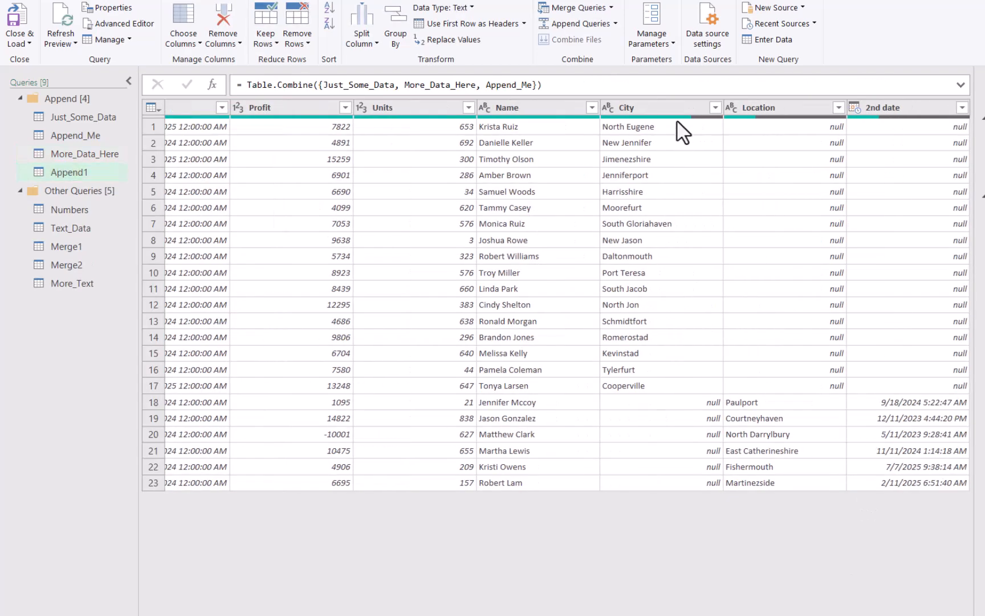
click(670, 107)
click(785, 109)
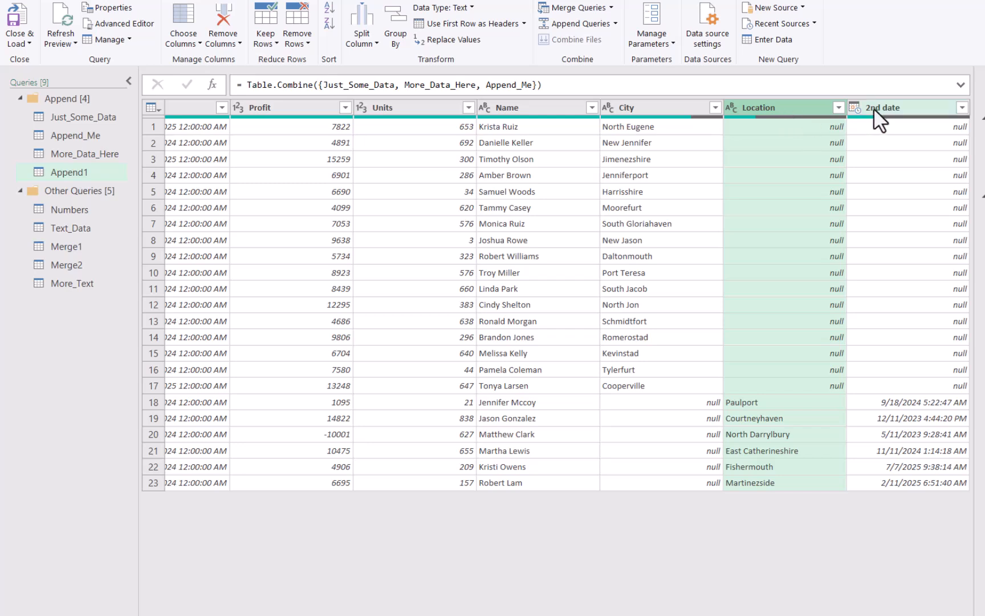
click(899, 106)
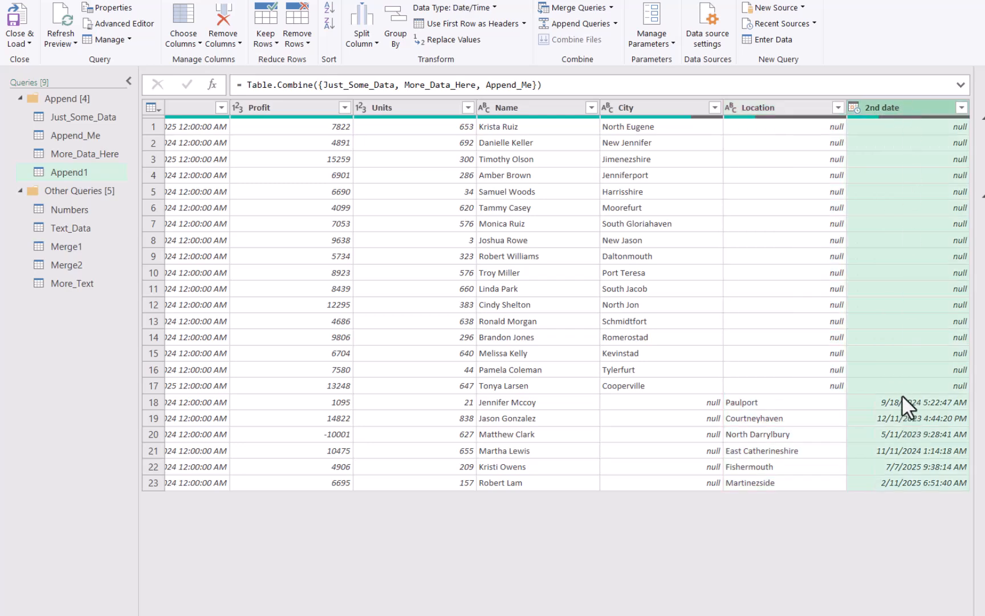
Compare the columns of the More_Data_Here query with those of the Append1 query.
scroll(302, 382, left, 3)
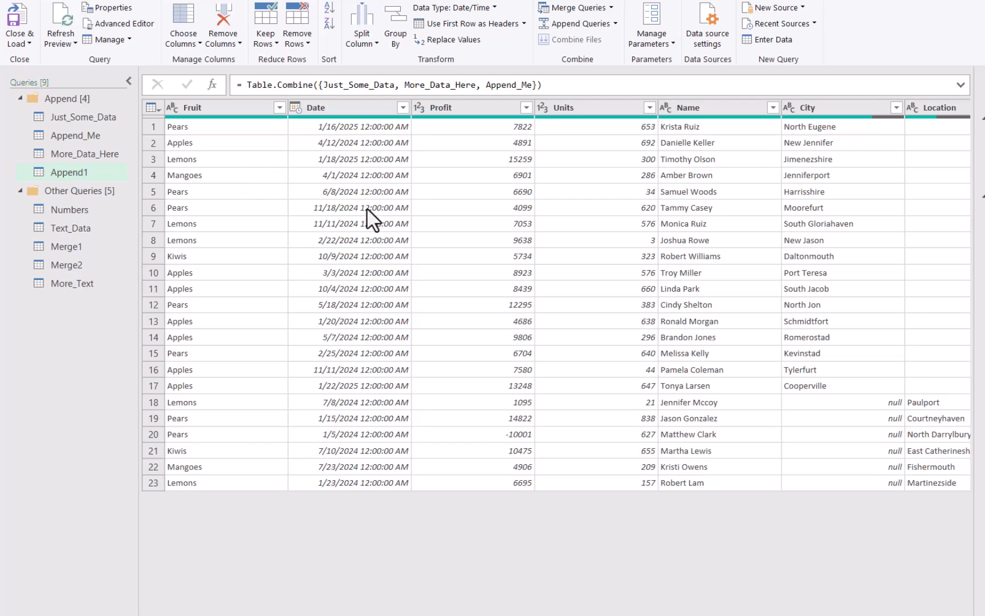
click(91, 154)
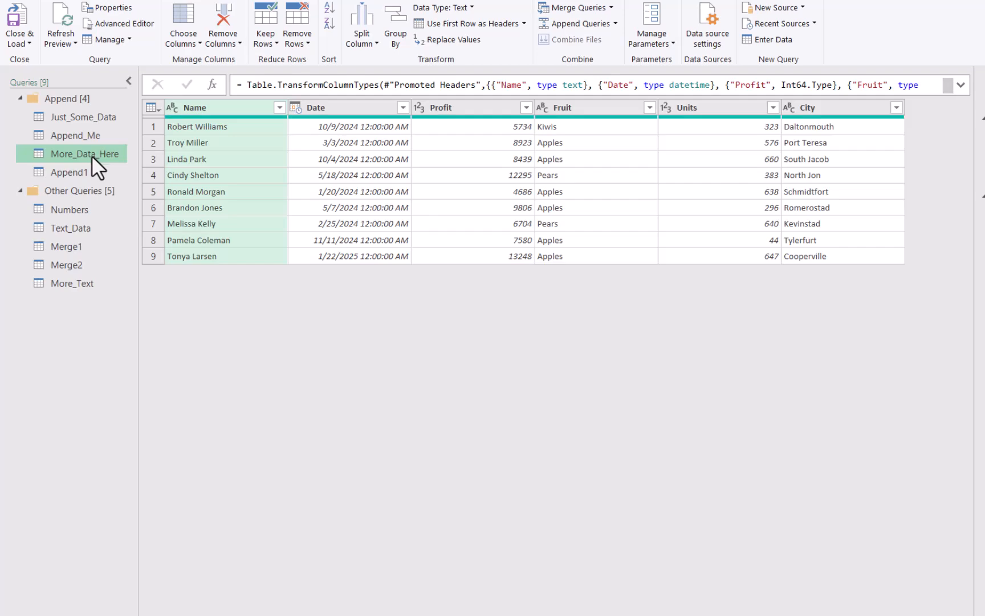
click(99, 169)
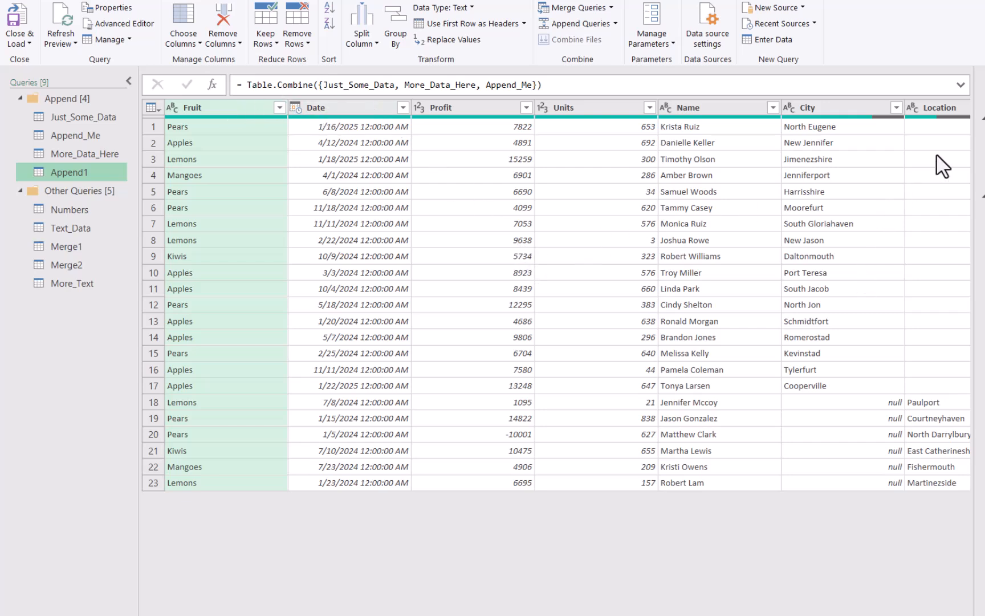
Rename the Location column of the Append_Me query to City and check the Append1 query.
click(103, 132)
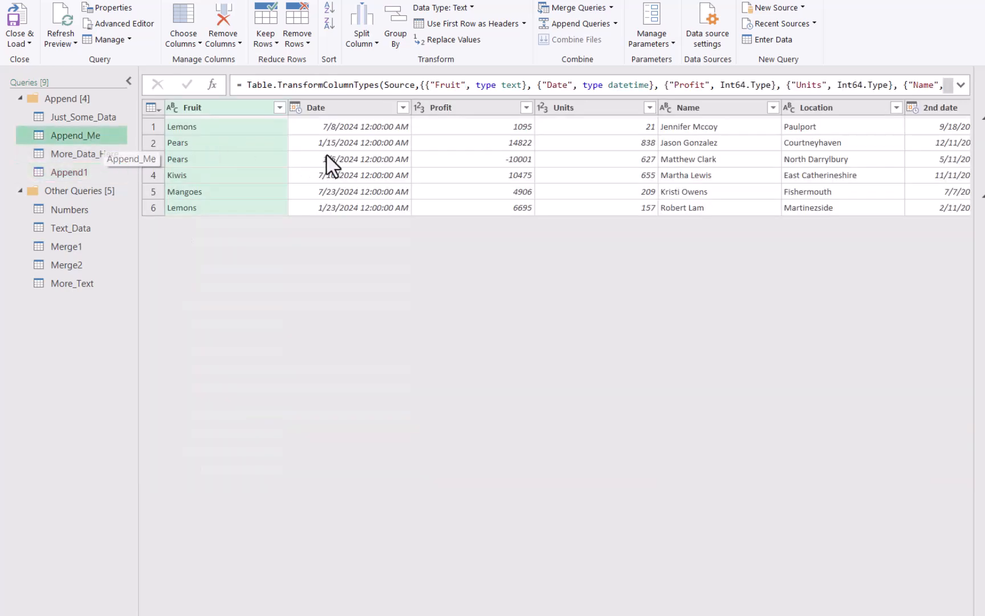
click(848, 107)
double_click(848, 106)
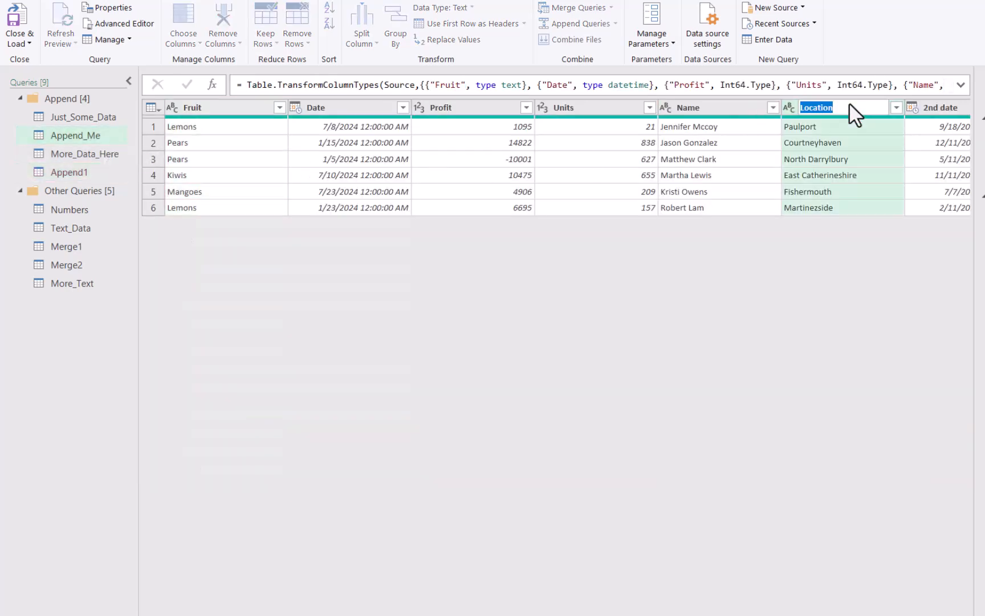
text(City)
key(Return)
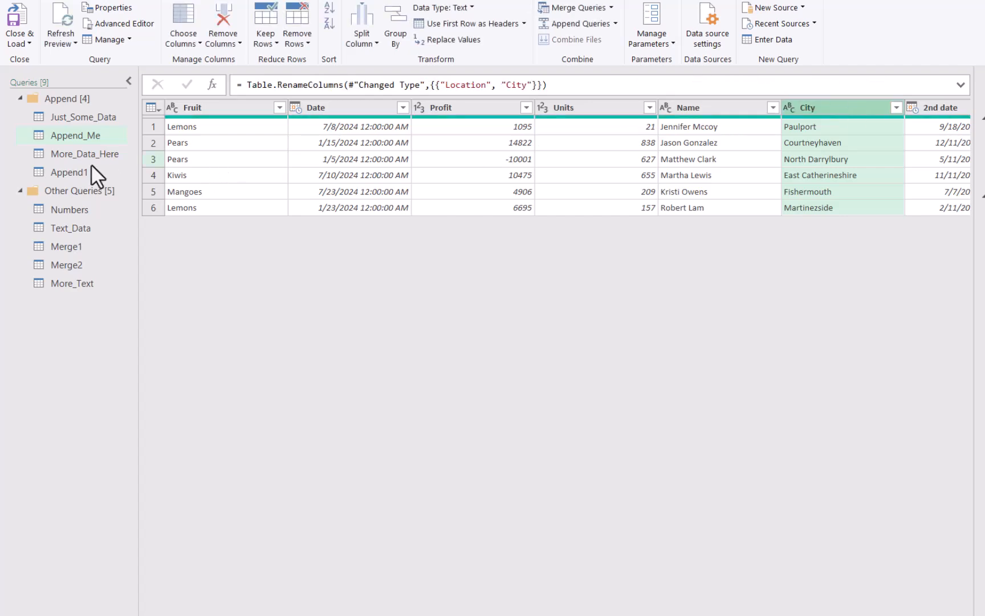
click(72, 172)
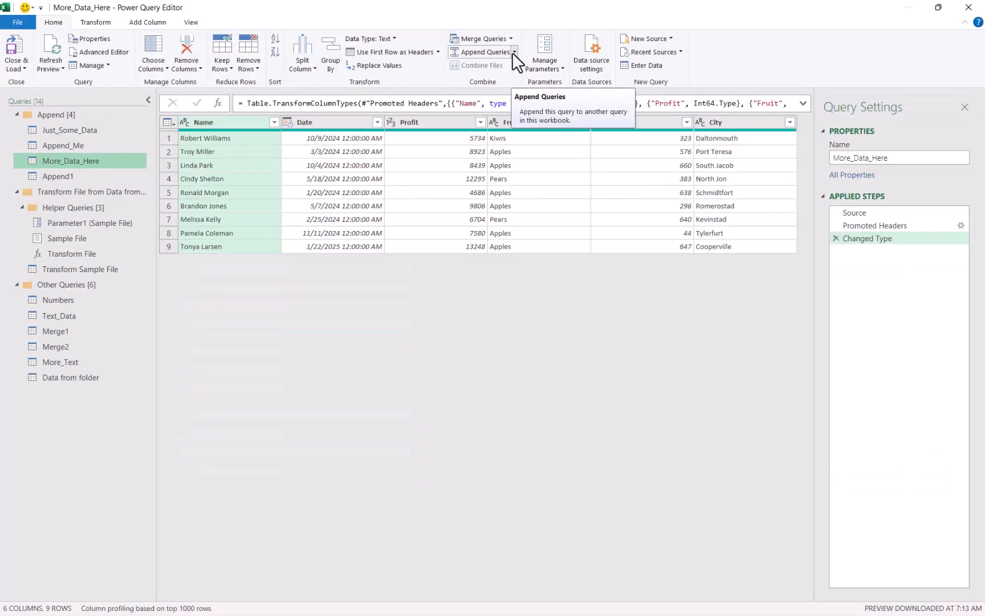
Append the Append_Me table directly to the existing More_Data_Here query as a two-table append.
click(513, 51)
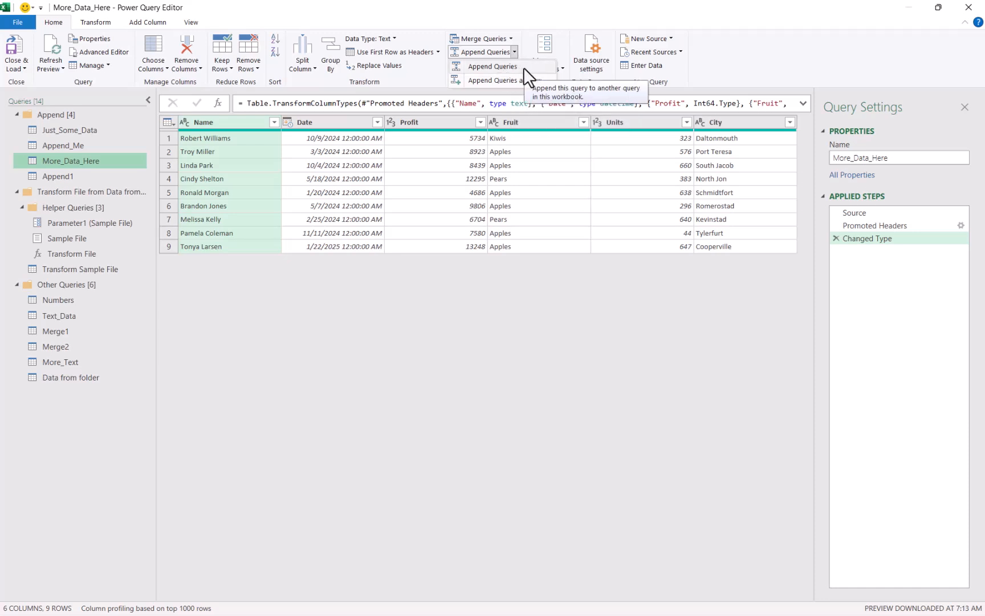
click(516, 66)
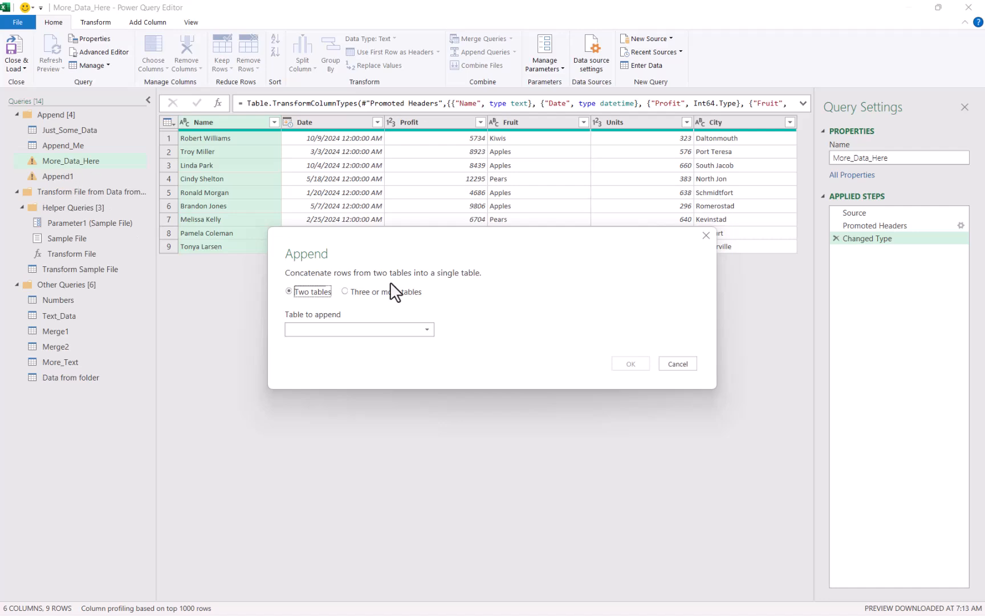
click(401, 330)
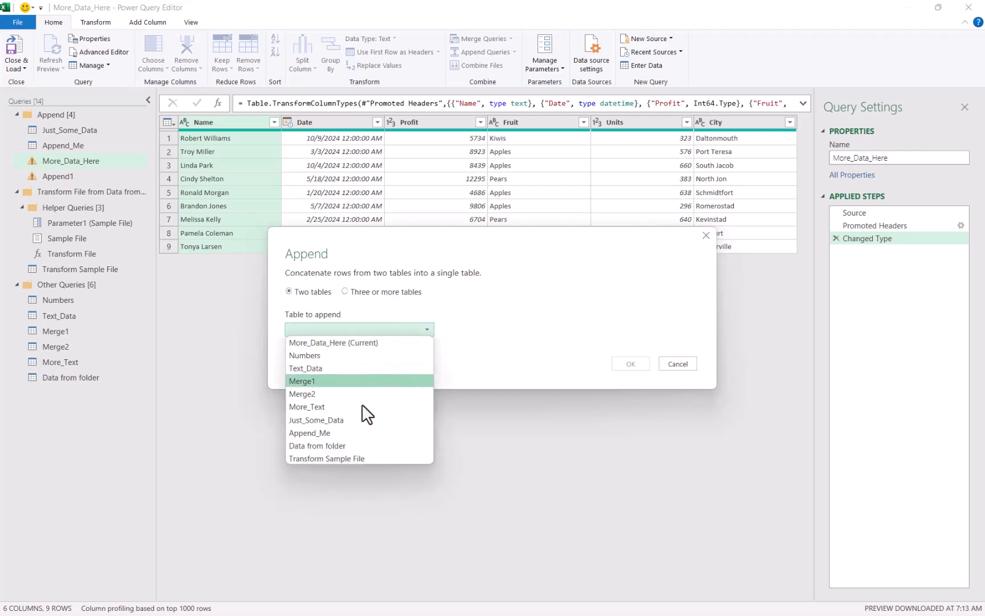
click(362, 433)
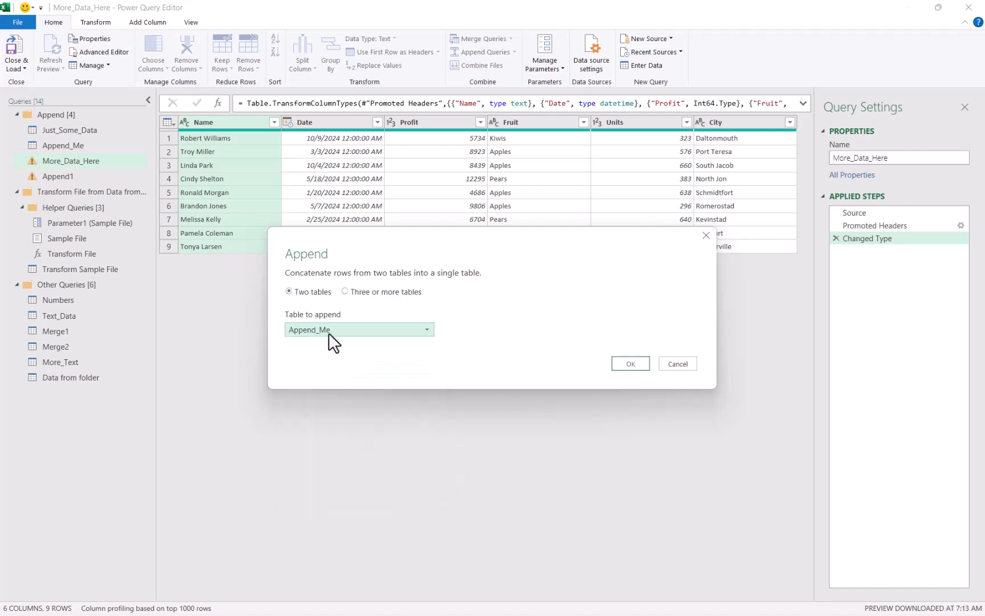
click(629, 363)
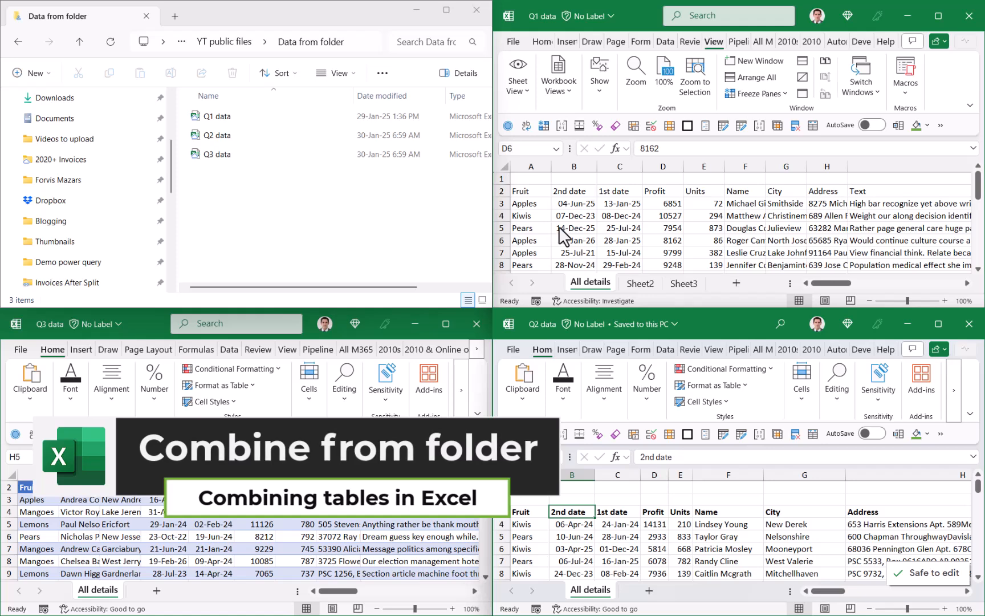
Examine the layout, header positions and sheets of the Q1 data, Q2 data and Q3 data workbooks.
click(567, 206)
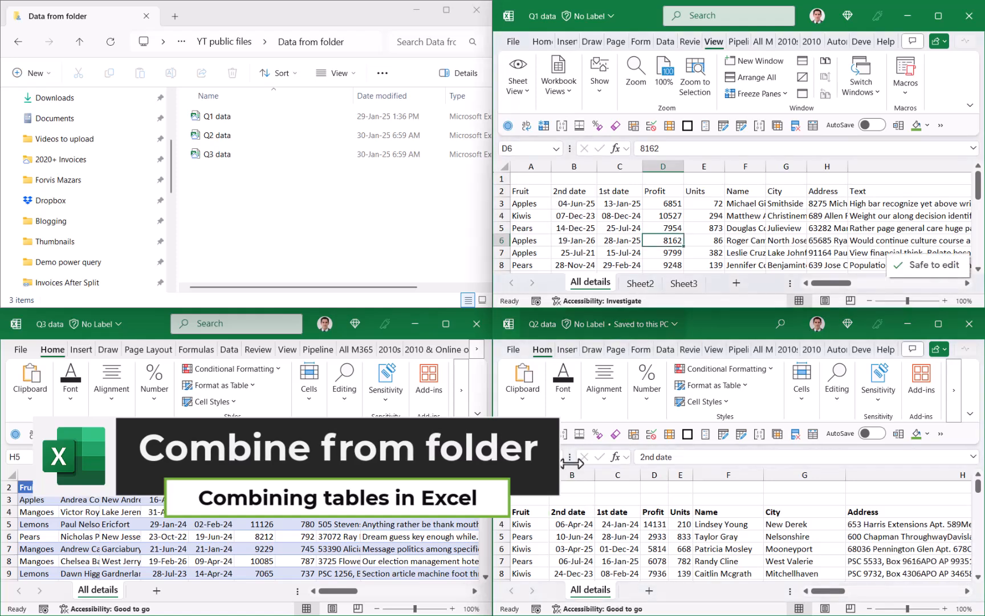
click(582, 510)
click(327, 528)
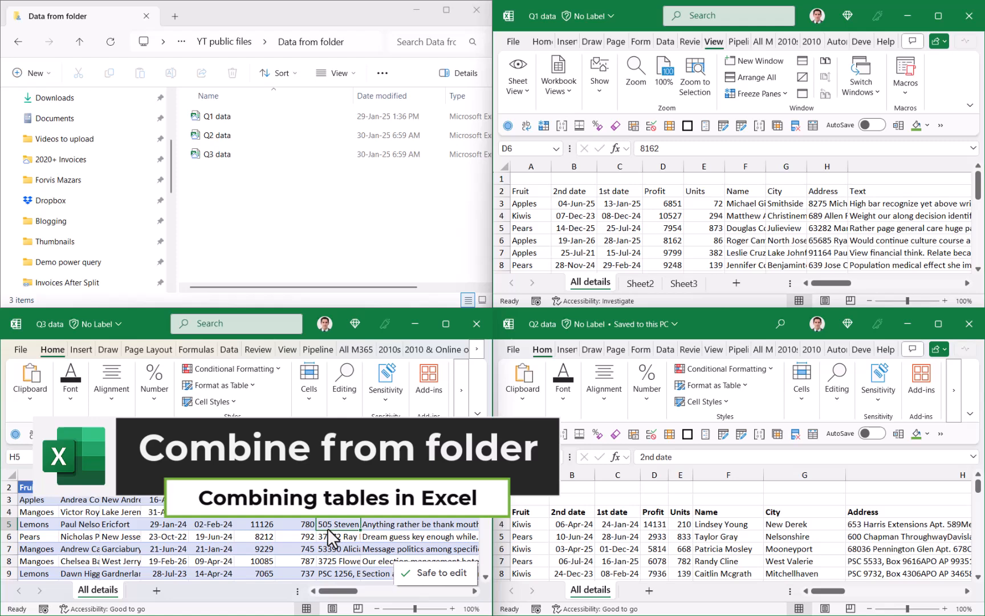
click(515, 195)
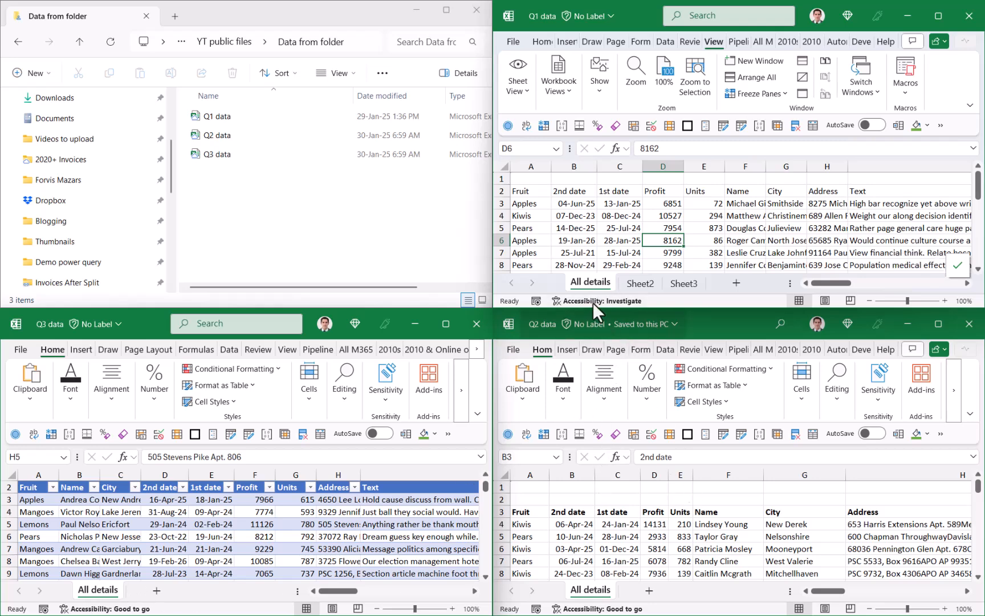
click(683, 283)
click(604, 281)
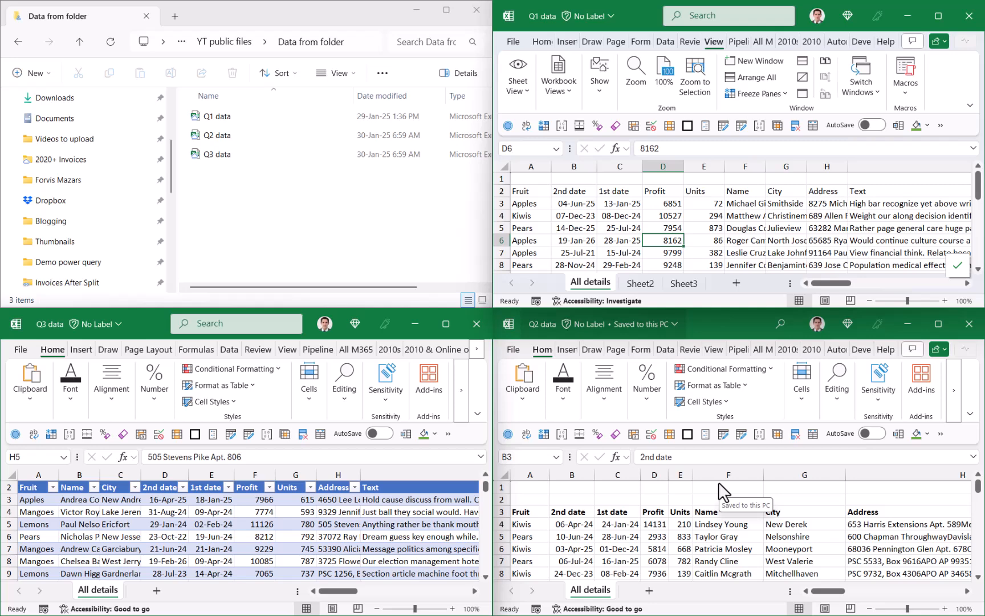
click(612, 227)
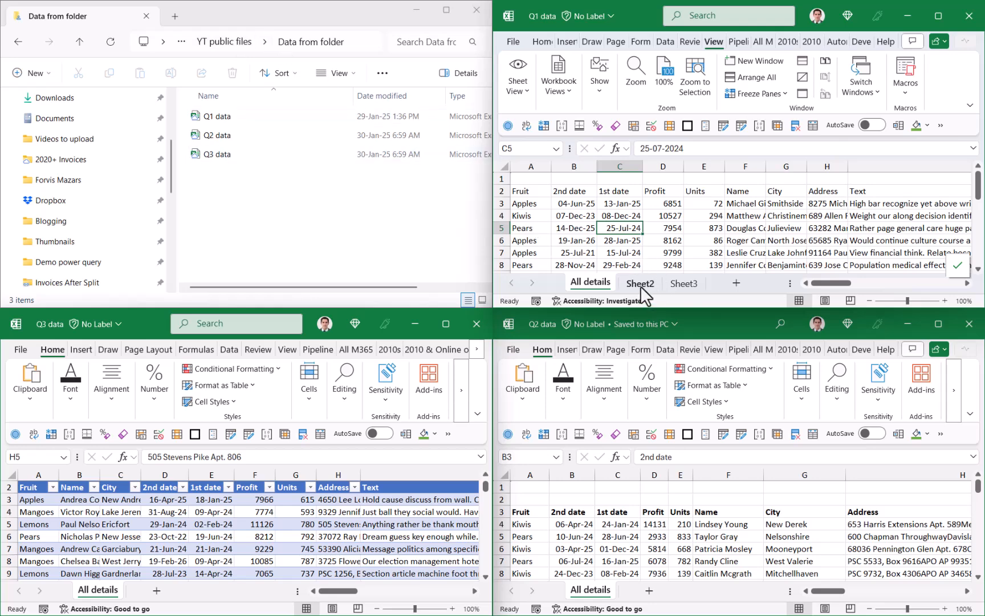
click(566, 227)
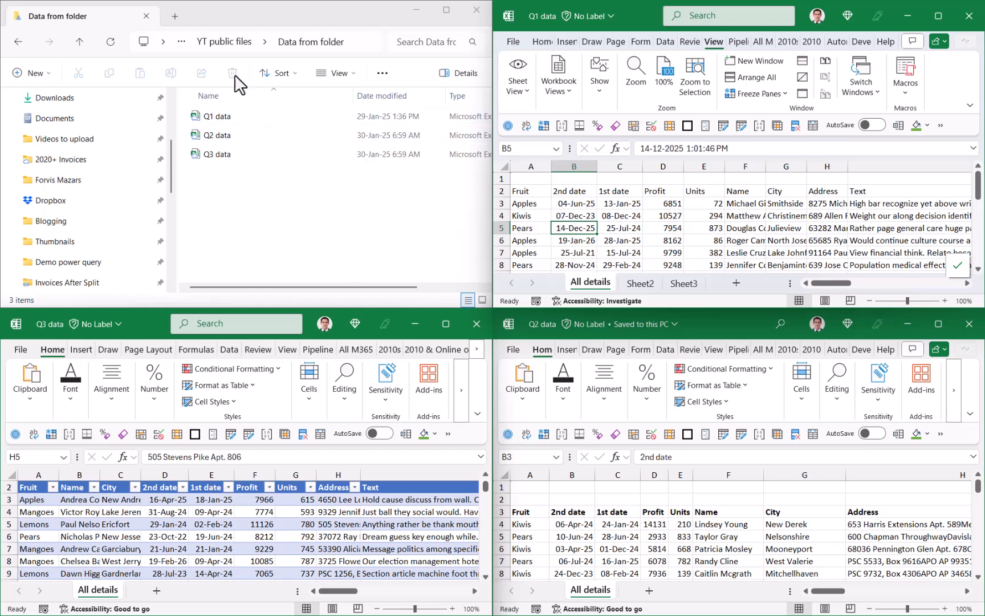
Go up to the YT public files folder in File Explorer and copy its path.
click(224, 44)
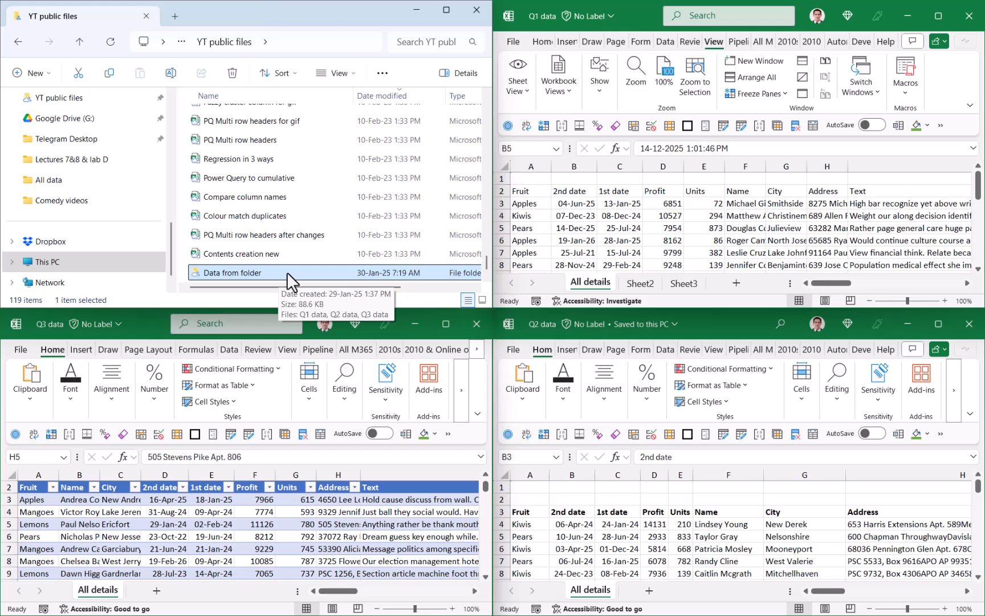
click(324, 44)
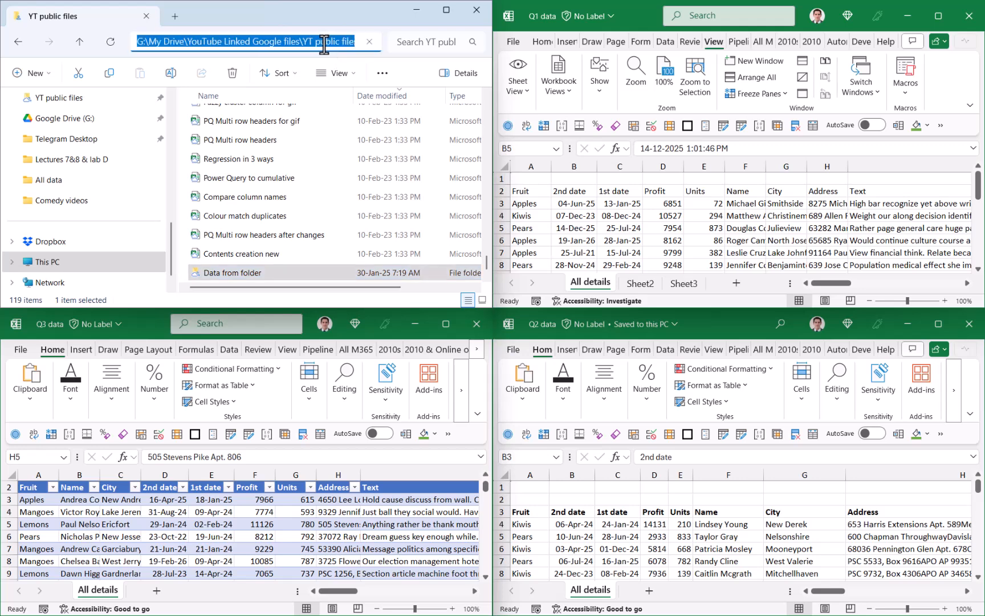
right_click(328, 50)
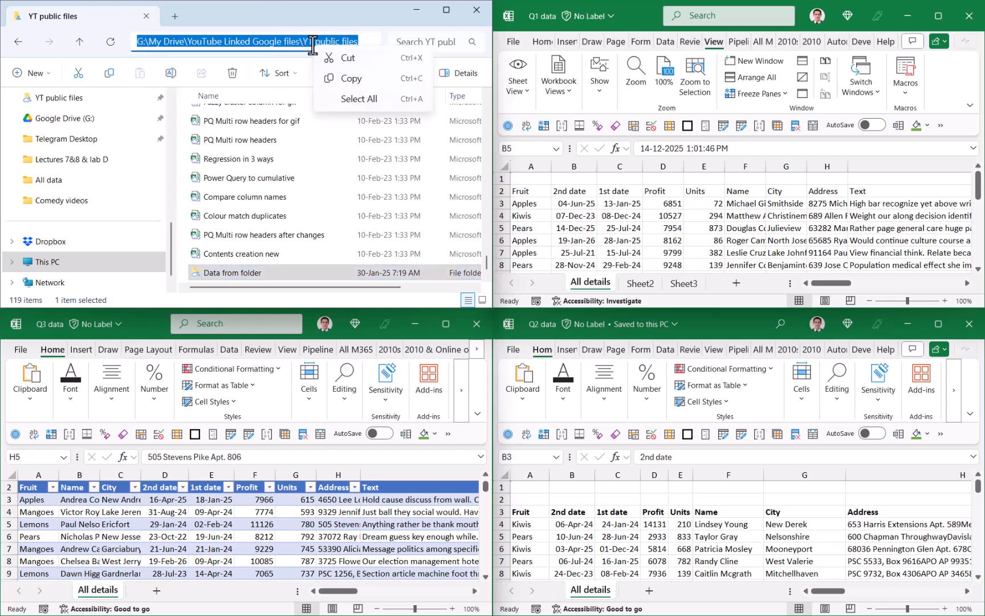
click(356, 76)
click(708, 497)
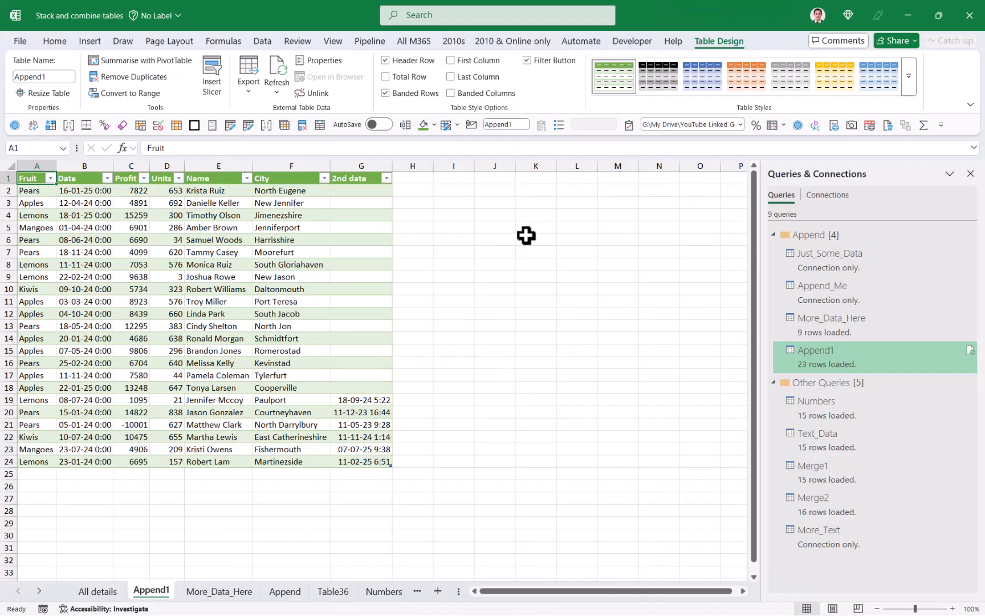
In the Stack and combine tables workbook, import data from the Data from folder subfolder of YT public files, using the copied path.
click(536, 239)
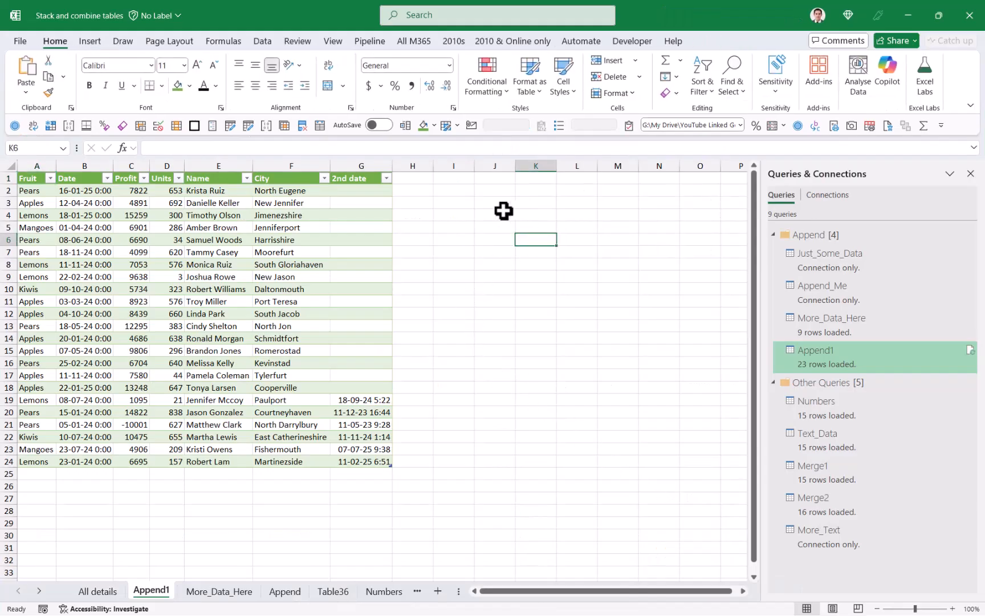
click(263, 42)
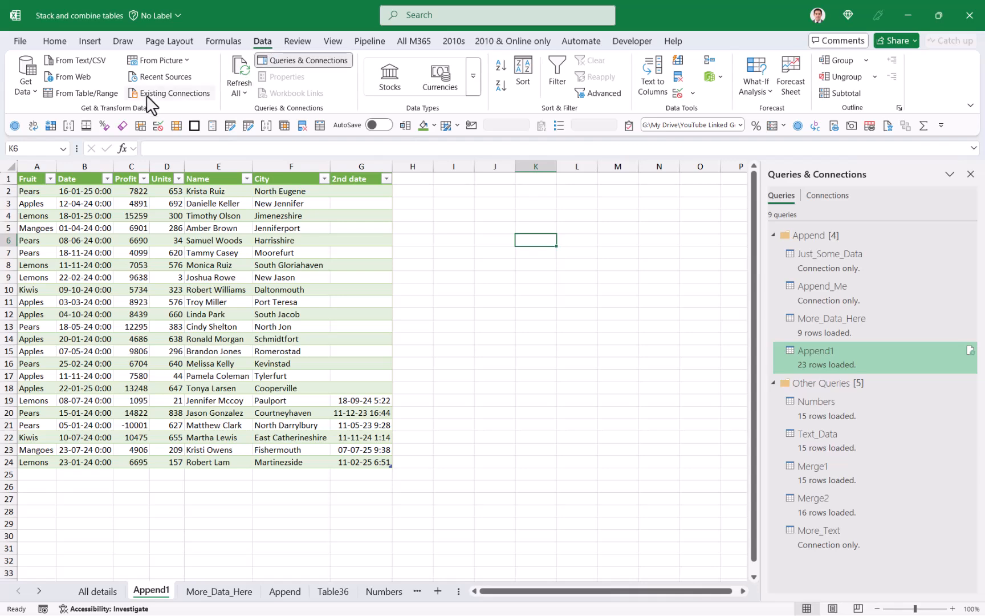
click(23, 85)
mouse_move(55, 126)
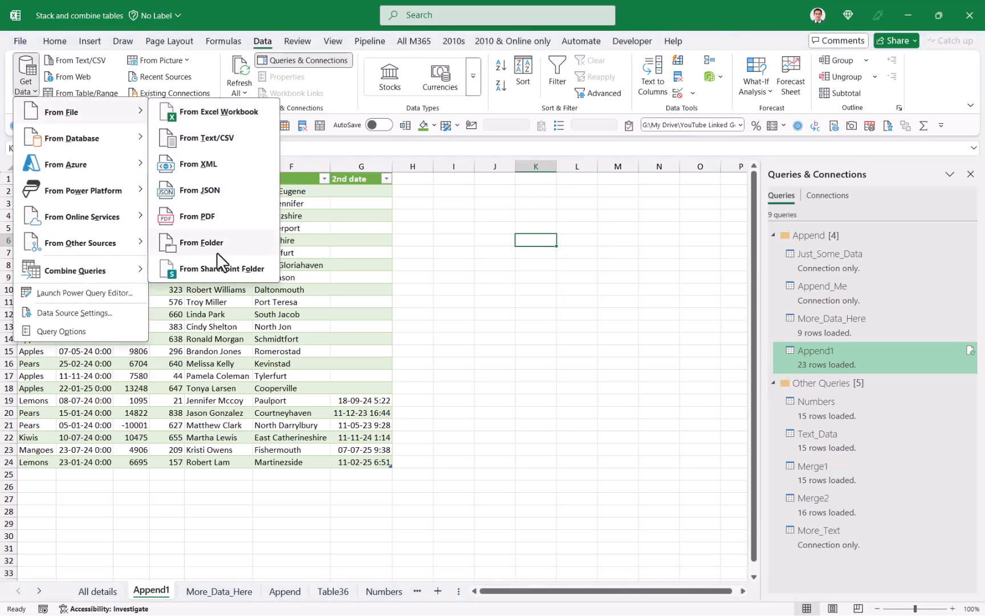
click(245, 242)
click(275, 39)
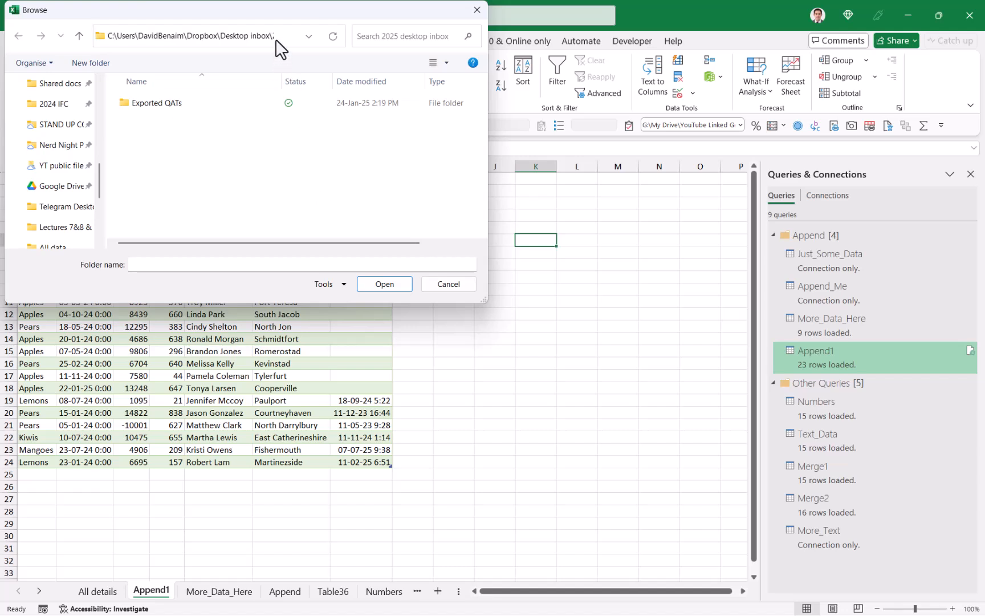
key(ctrl+v)
key(Return)
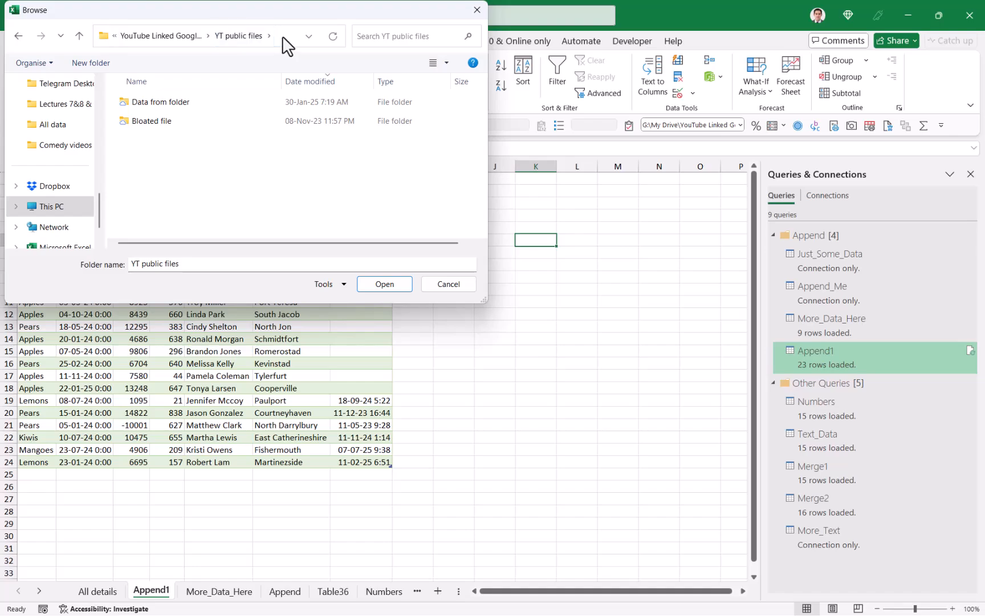
double_click(205, 101)
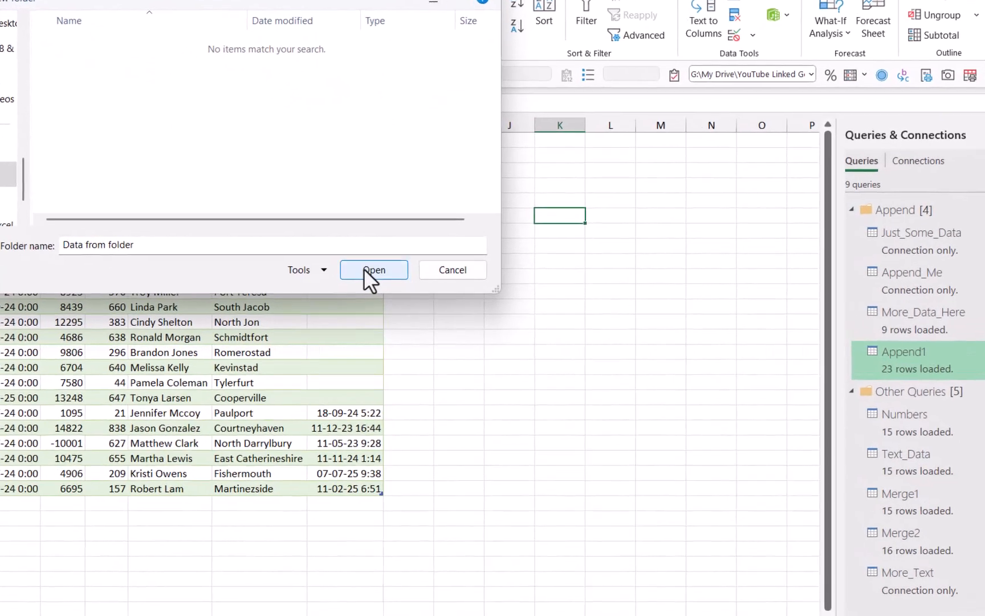
click(381, 283)
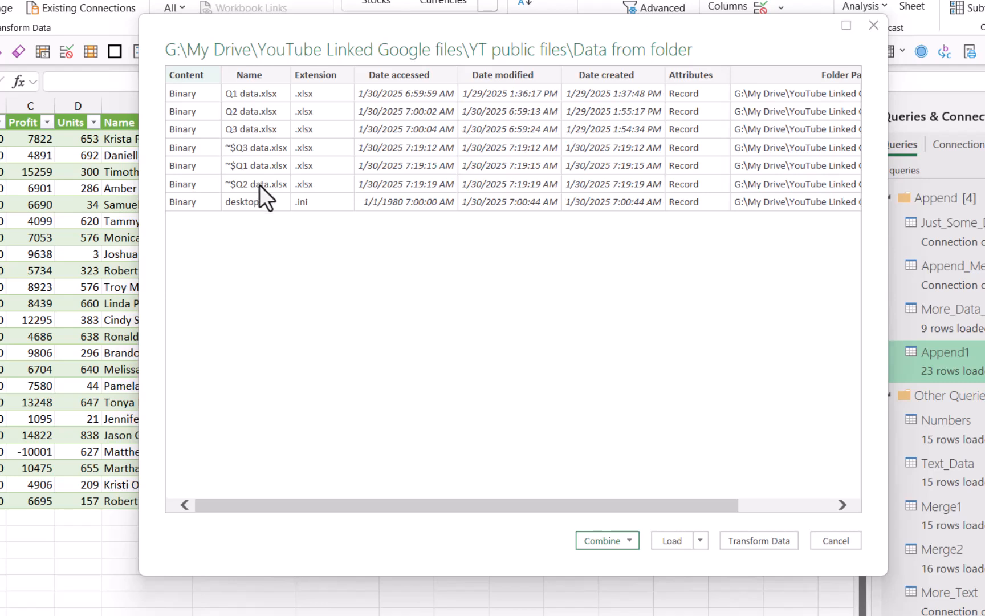
Combine and transform the folder's files, extracting the All details sheet with the first file as sample.
click(620, 541)
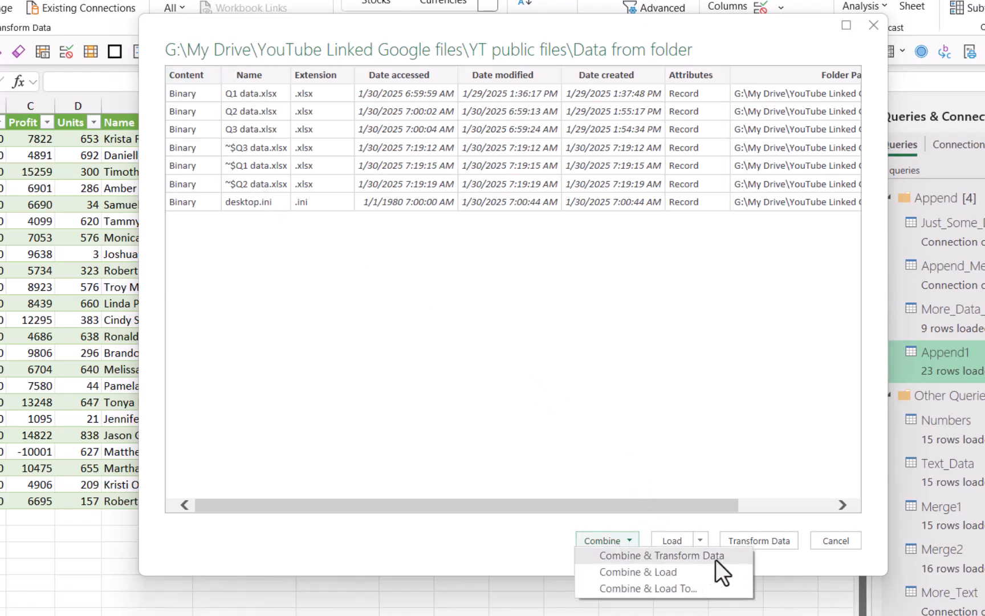
click(733, 554)
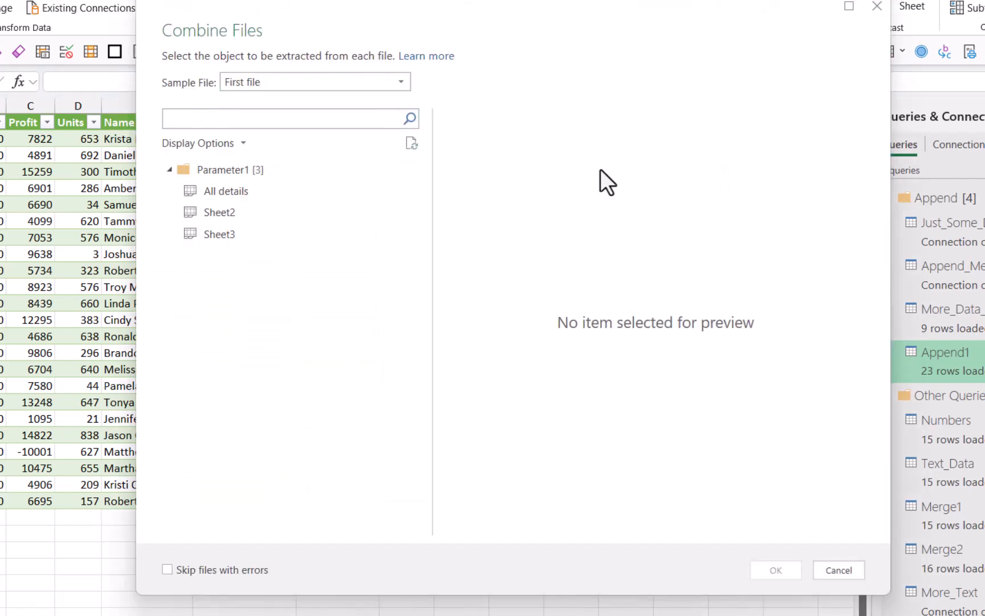
click(251, 193)
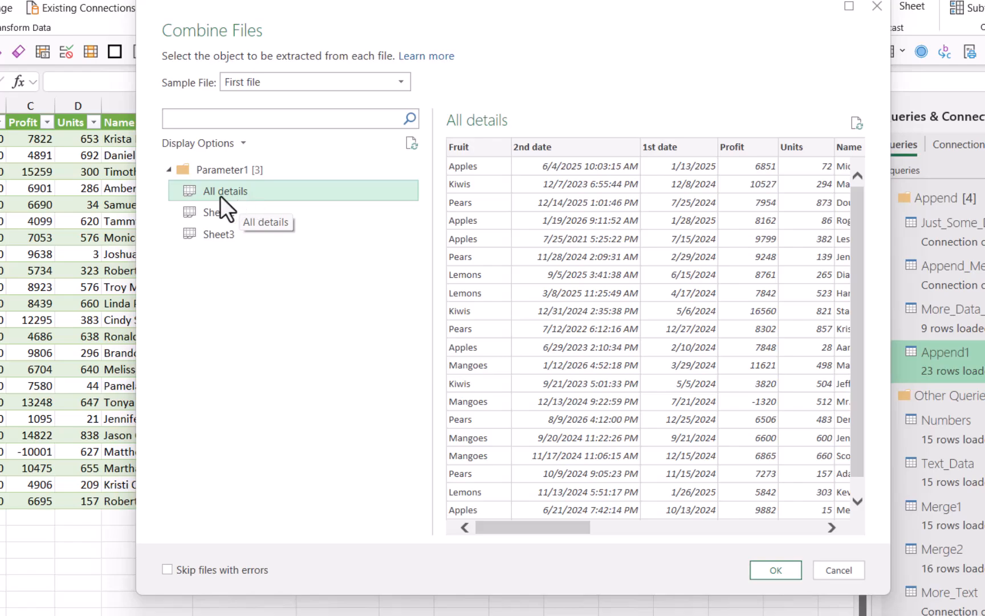
click(760, 566)
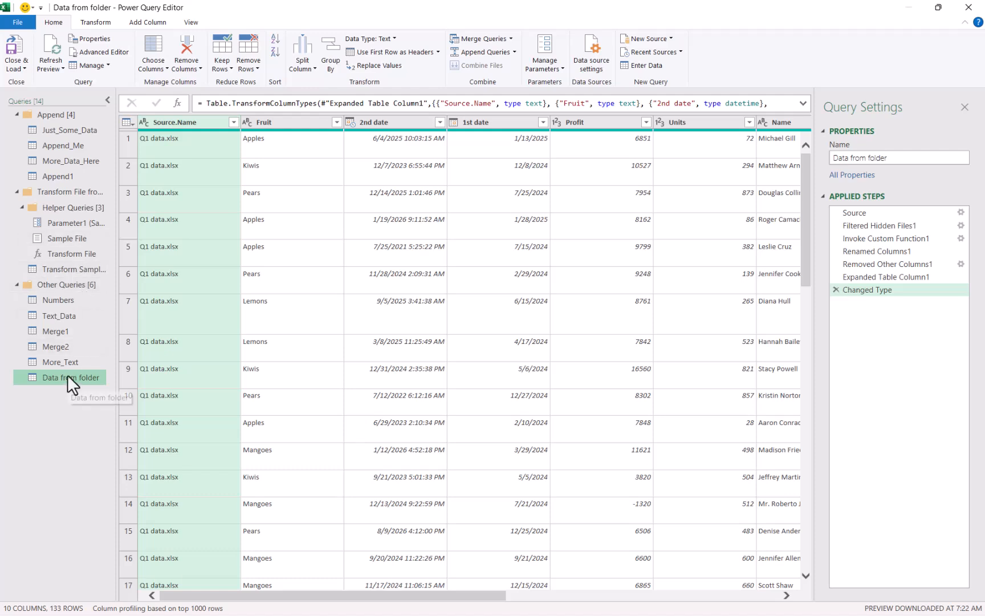
Inspect the Parameter1, Sample File and Transform File helper queries generated for the folder import.
click(39, 193)
click(64, 207)
click(68, 223)
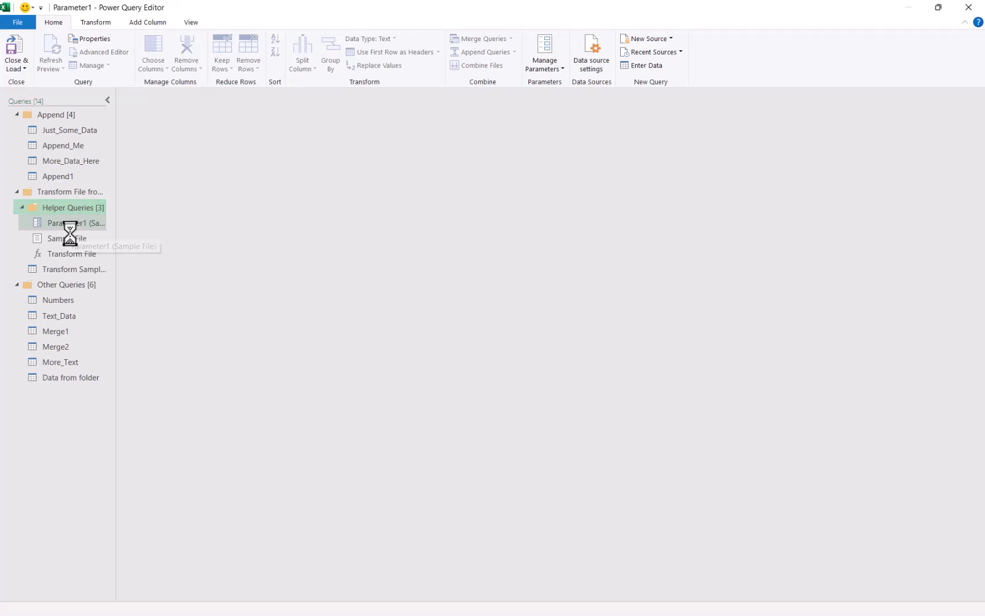
click(70, 236)
click(71, 251)
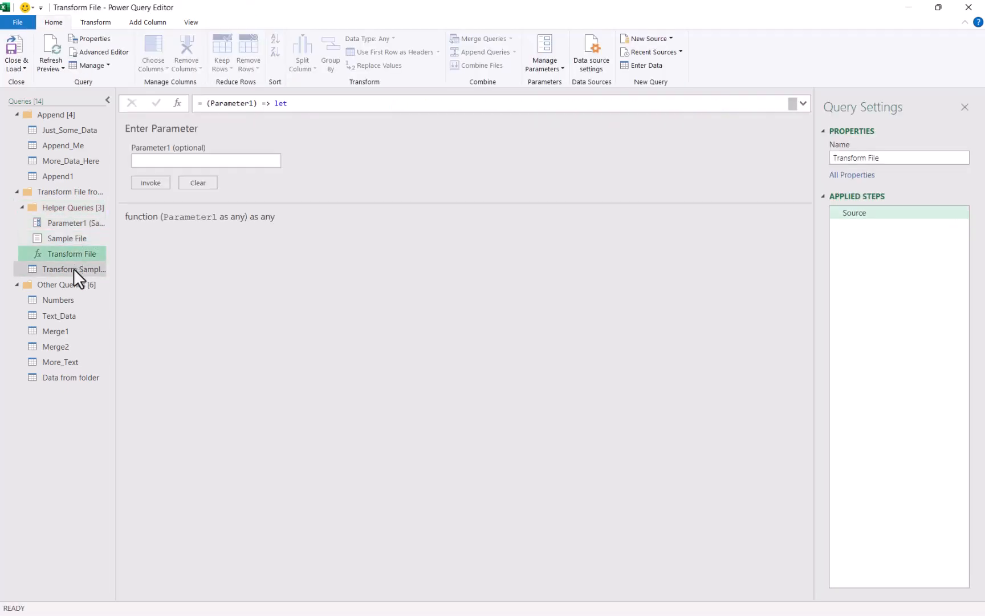
Open the Transform Sample File query and widen the query list so the full query names fit.
click(67, 269)
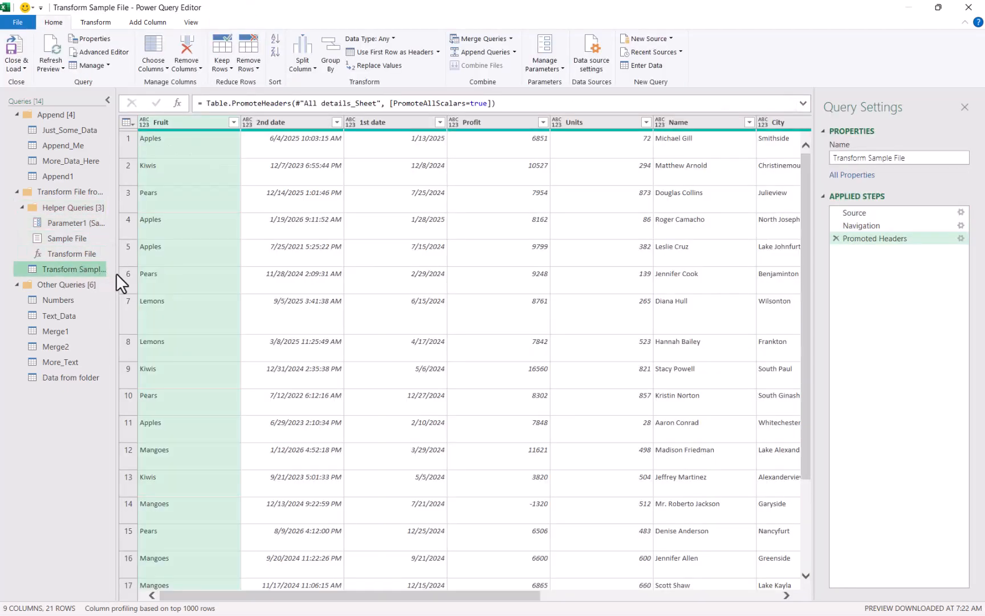
drag(117, 273, 156, 275)
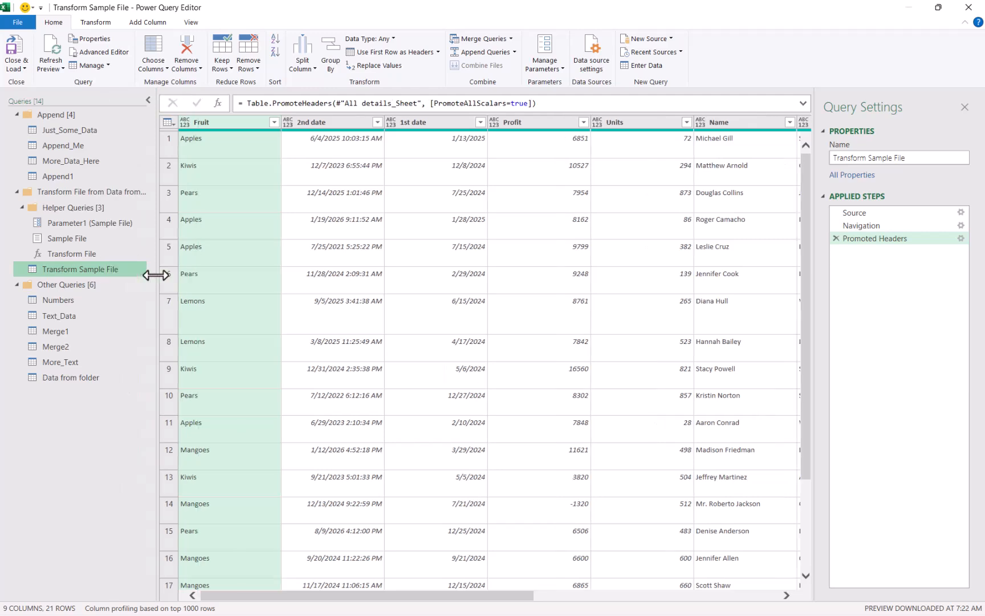
Examine the combined rows of the Data from folder query, checking which source file each row comes from.
click(103, 377)
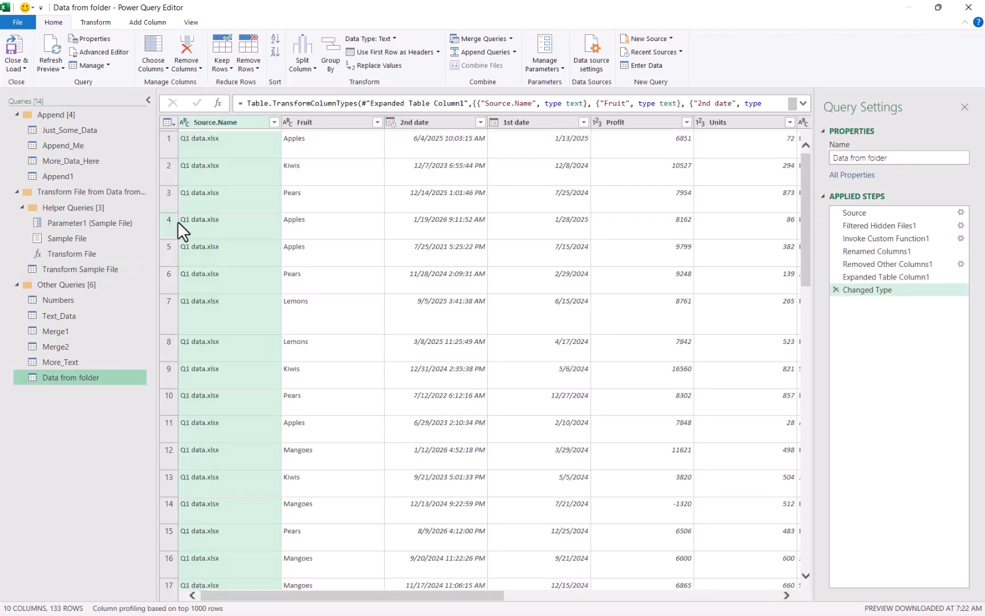
scroll(359, 433, down, 10)
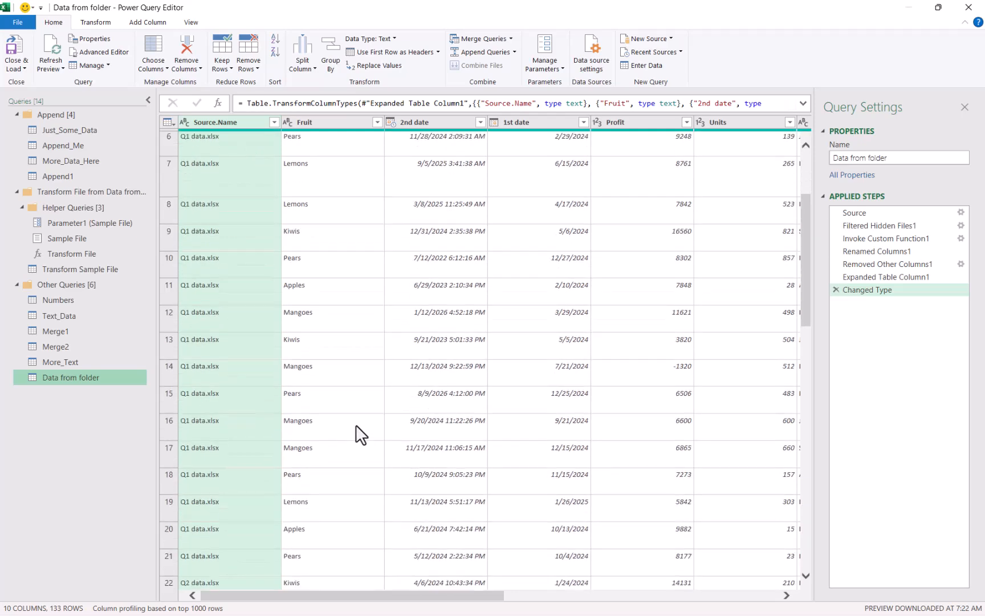
scroll(359, 433, down, 3)
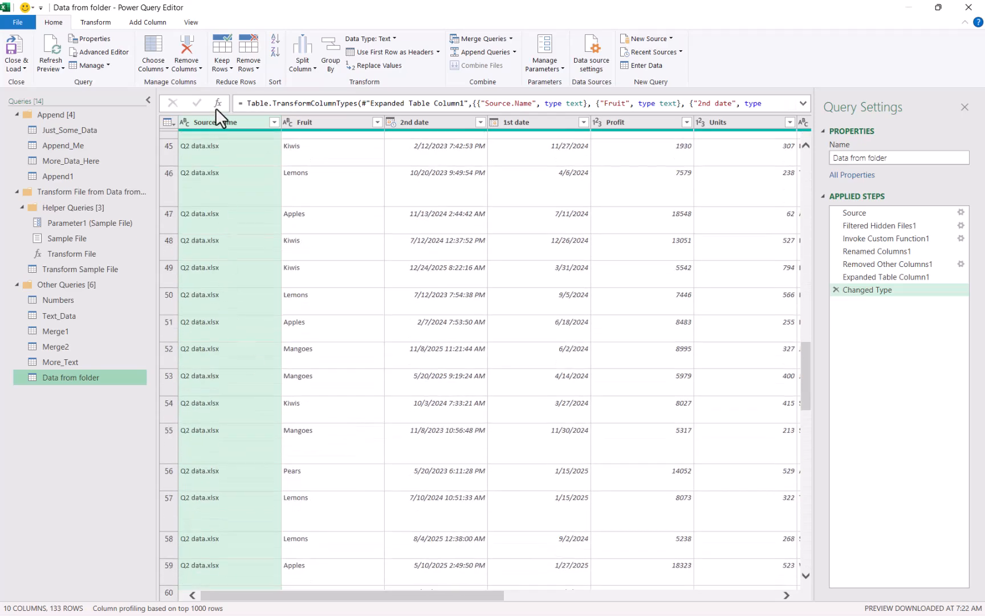
scroll(255, 336, down, 5)
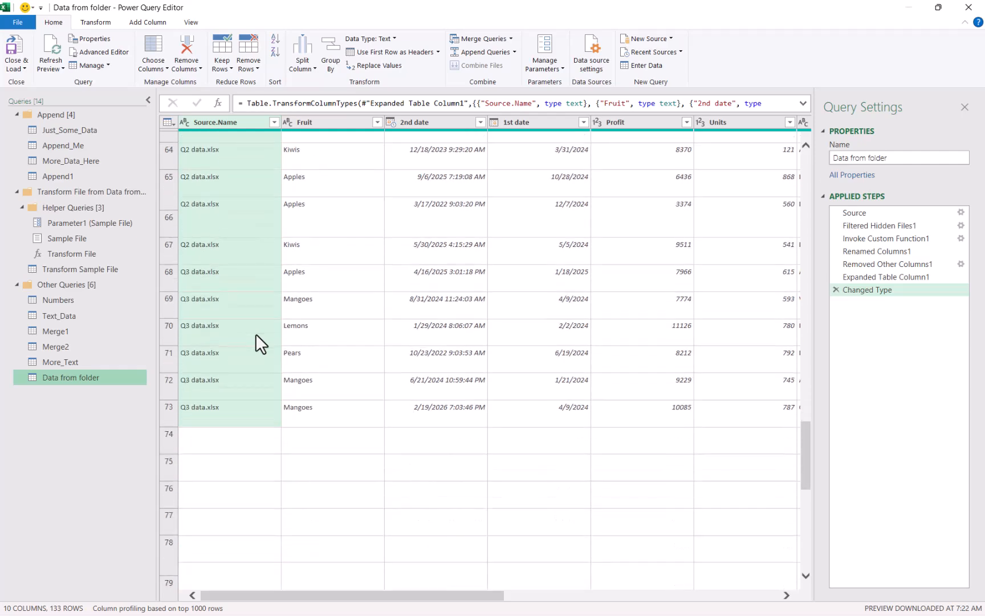
click(206, 485)
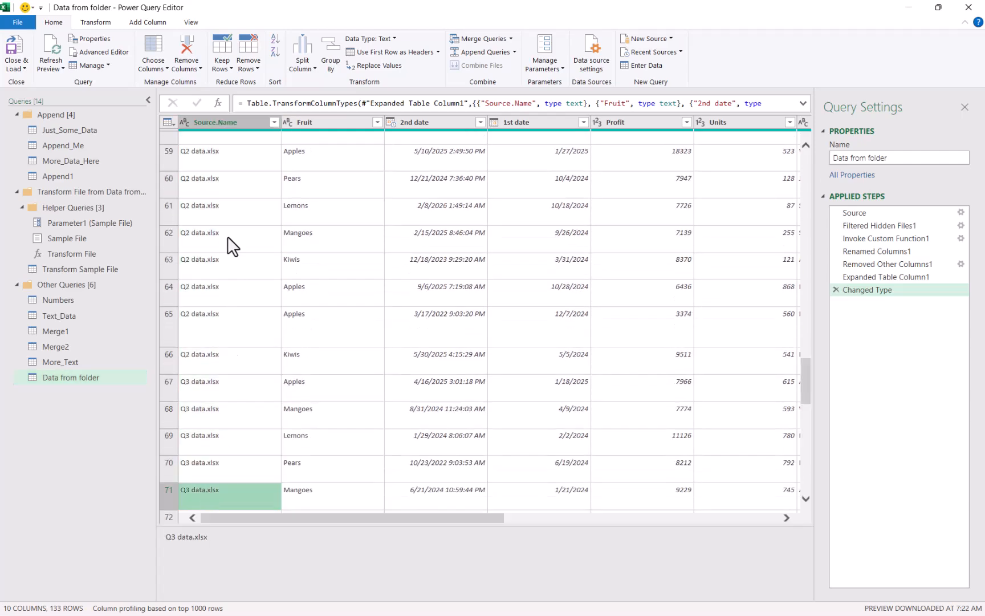
click(229, 239)
drag(800, 384, 805, 150)
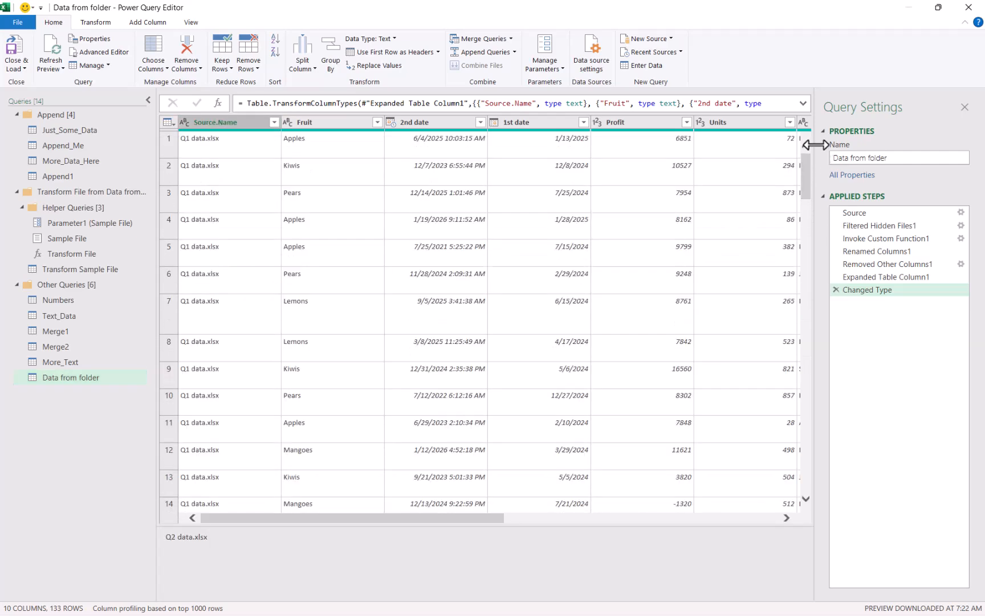
click(208, 233)
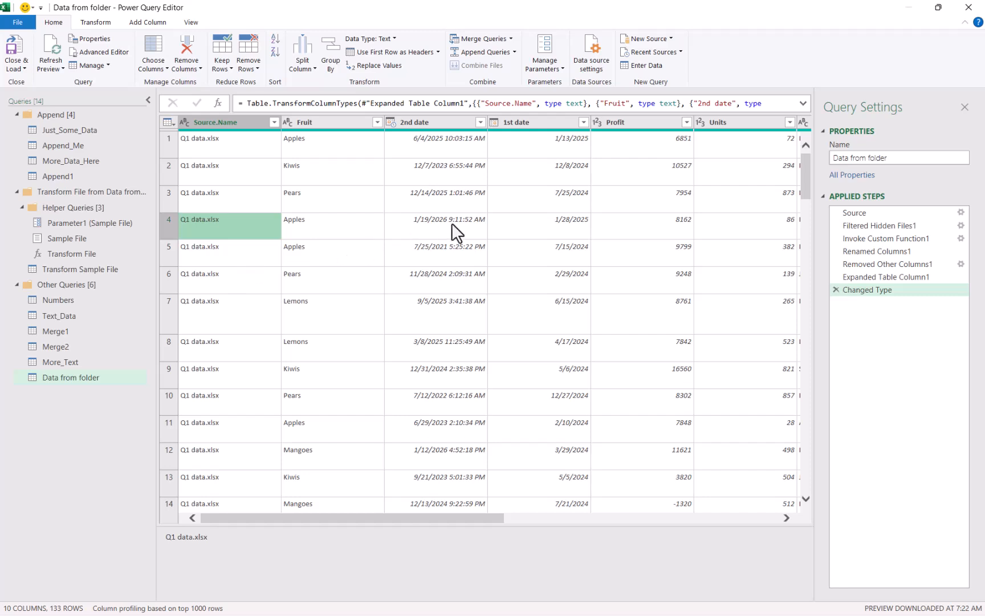
Try keeping only the top 5 rows in the Data from folder query, and delete the resulting Kept First Rows step.
click(92, 376)
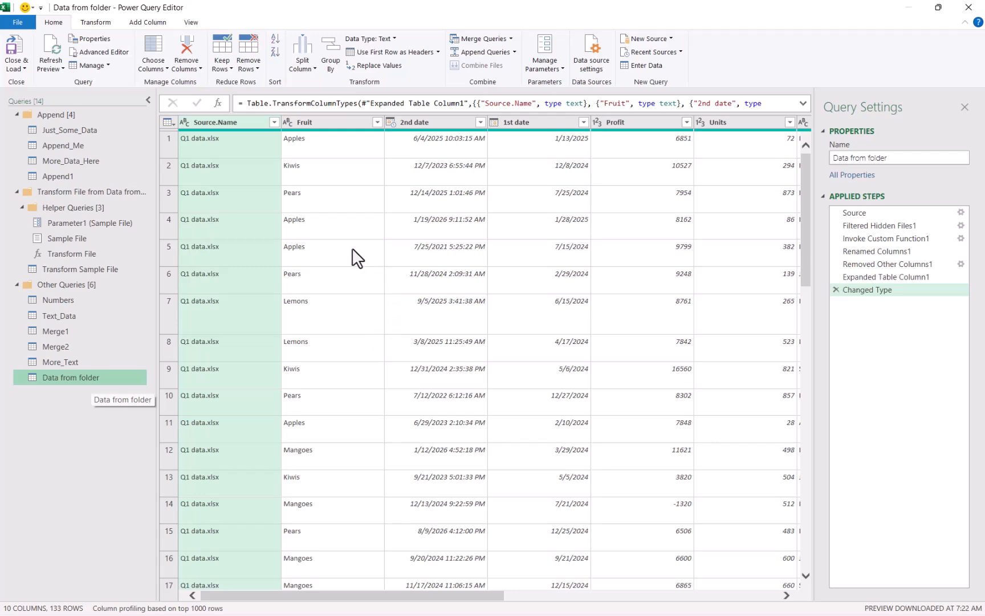
click(221, 61)
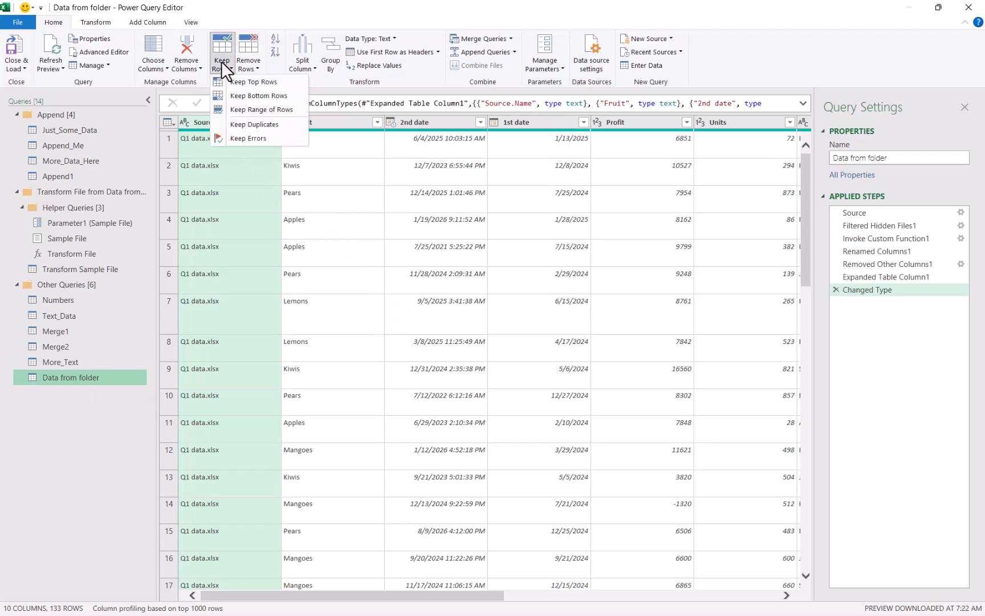
click(277, 84)
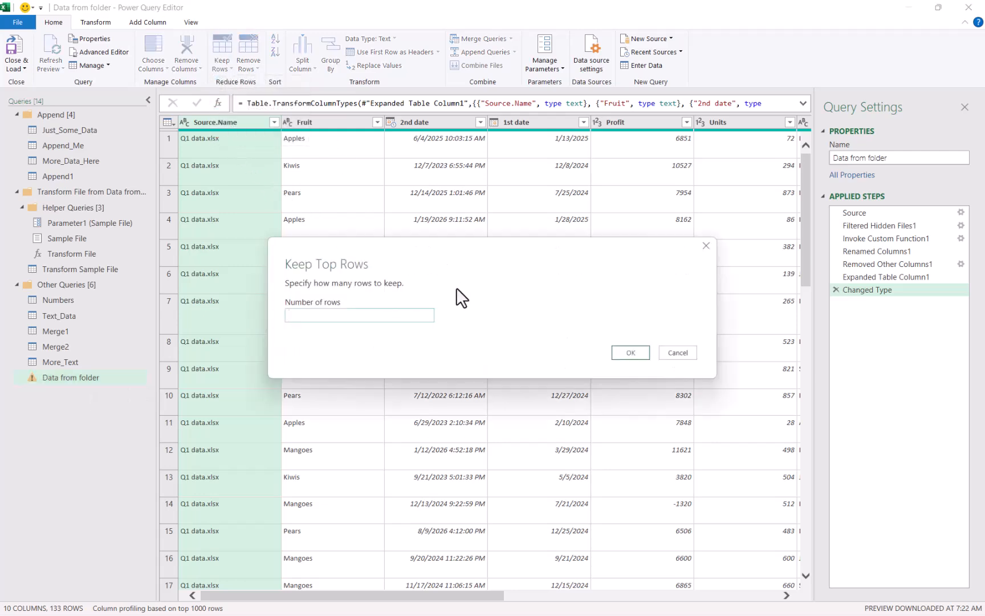
text(5)
click(617, 353)
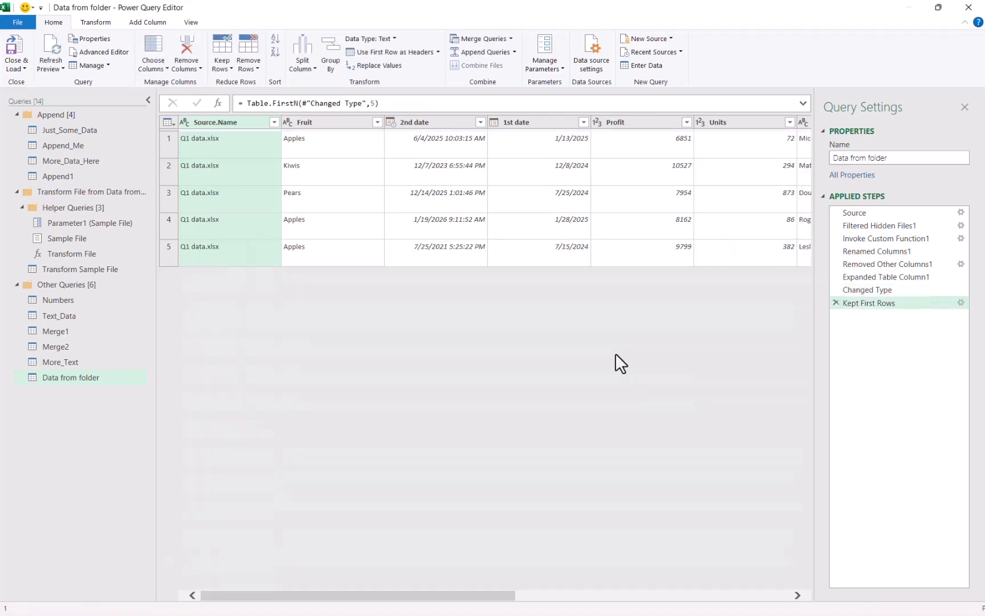
click(244, 139)
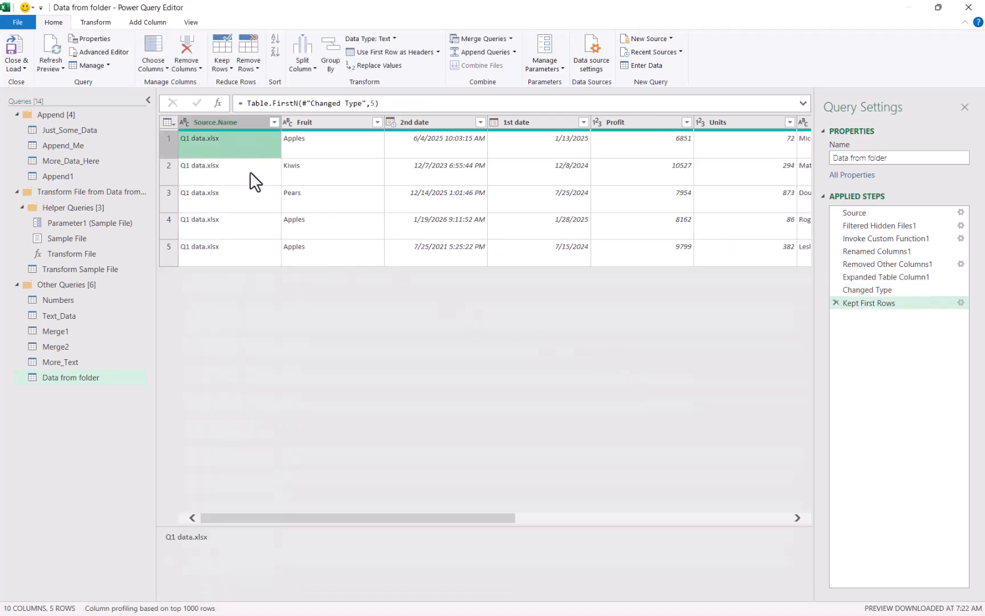
click(257, 256)
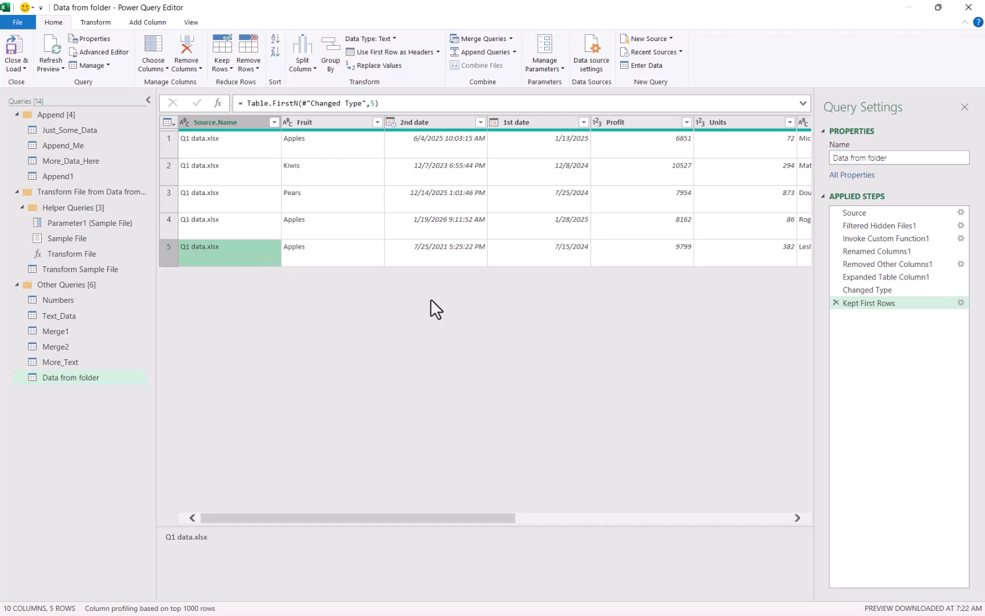
click(836, 302)
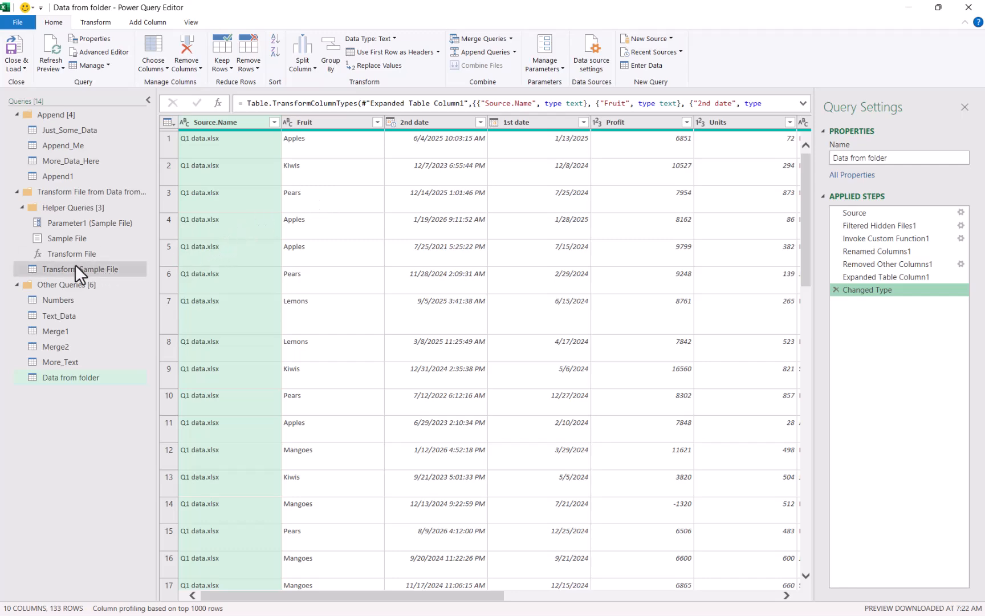
Keep only the top 4 rows in the Transform Sample File query and check the effect on the Data from folder query.
click(58, 269)
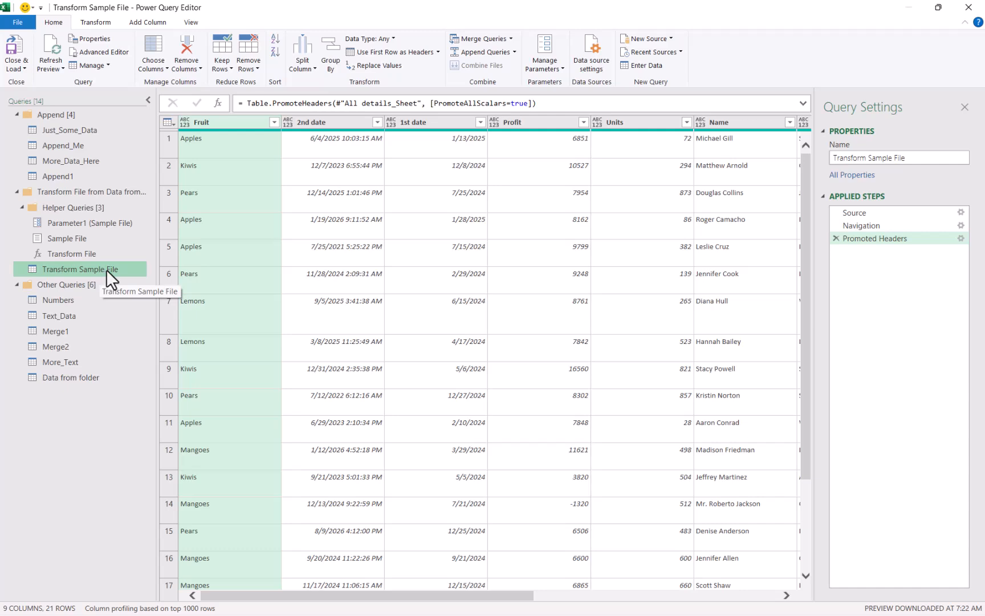
click(221, 68)
click(263, 82)
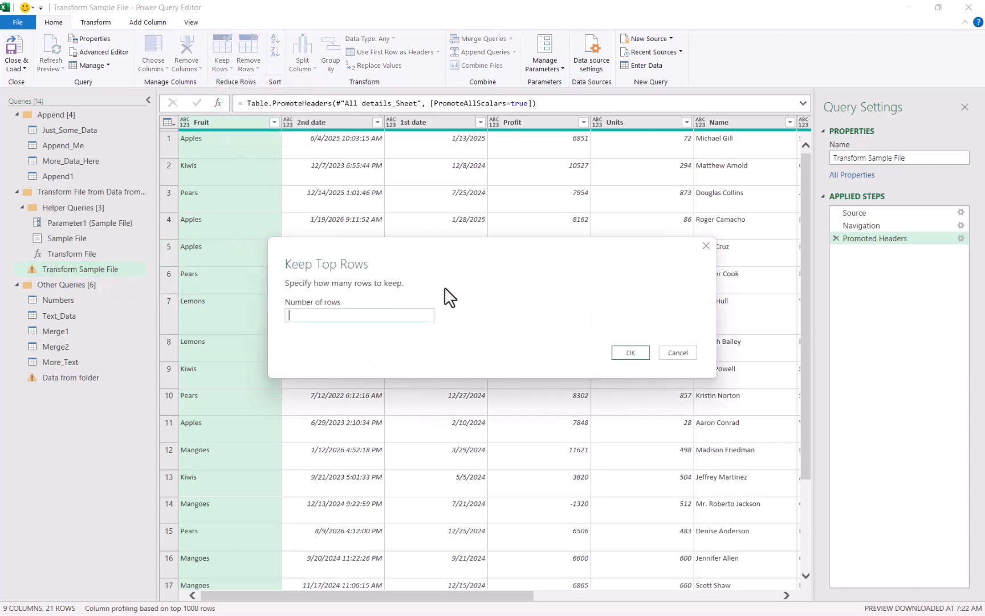
text(4)
click(631, 353)
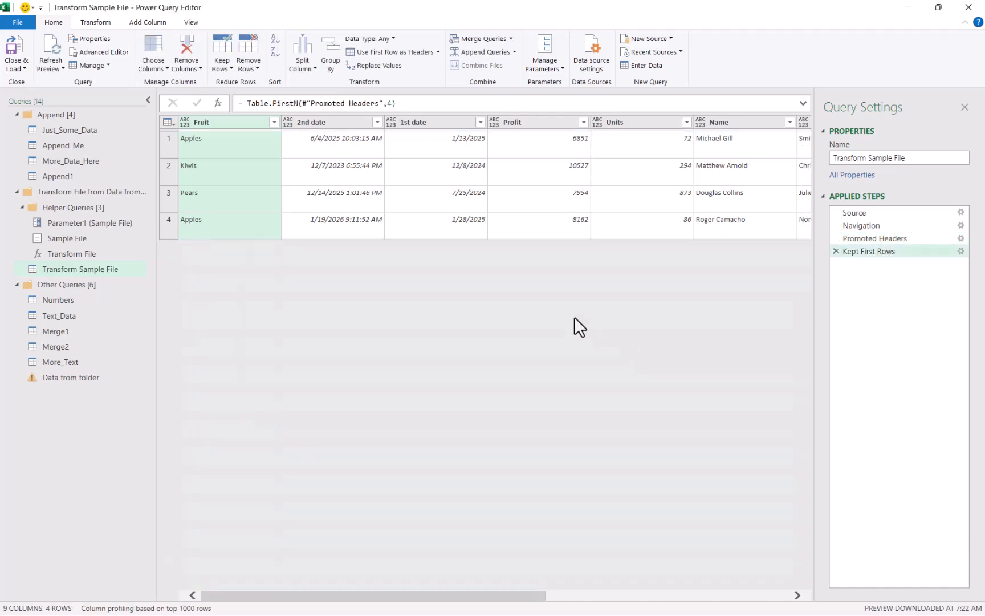
click(234, 150)
click(241, 174)
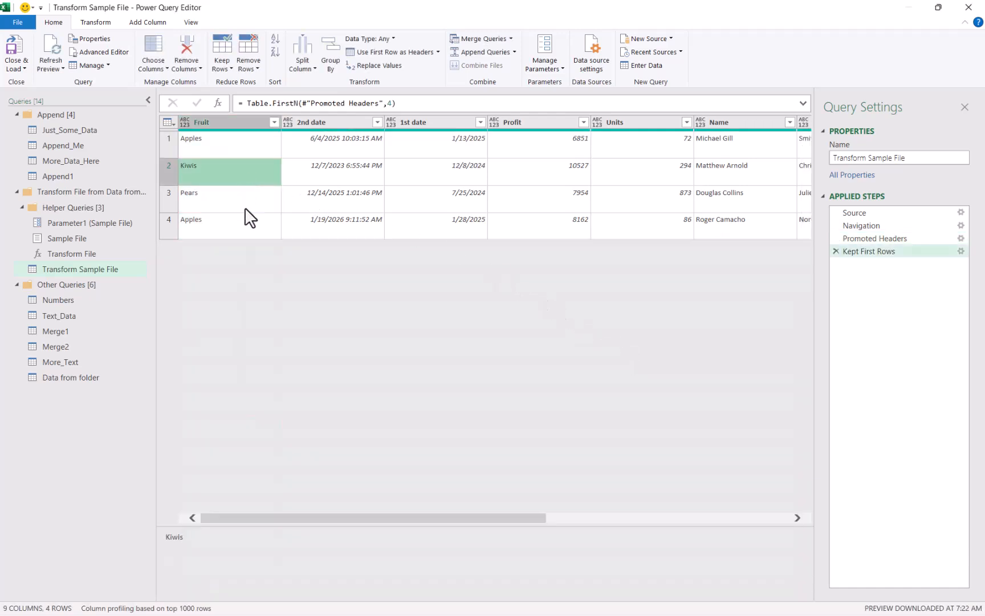
click(245, 201)
click(65, 376)
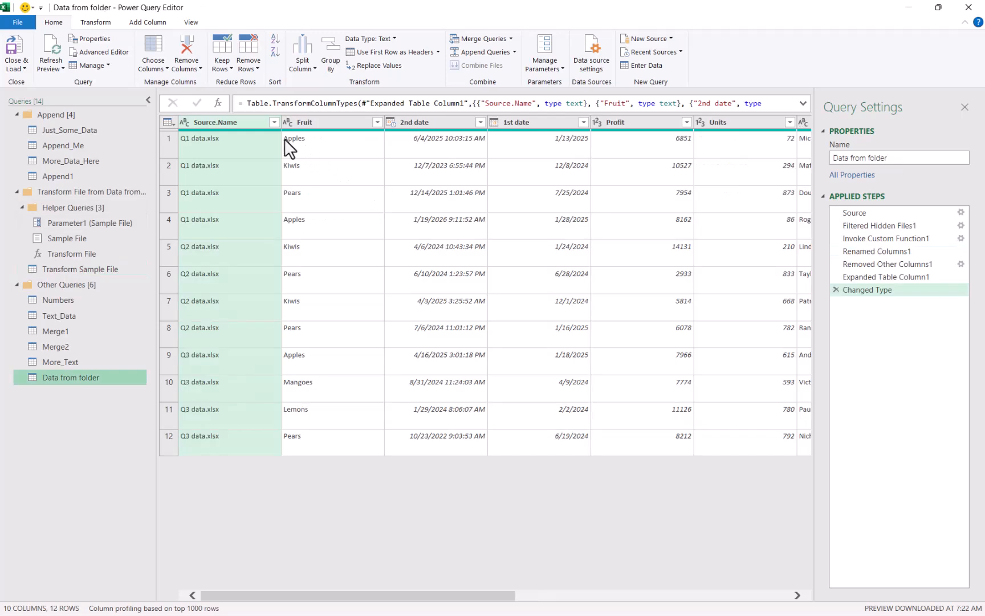
mouse_move(257, 130)
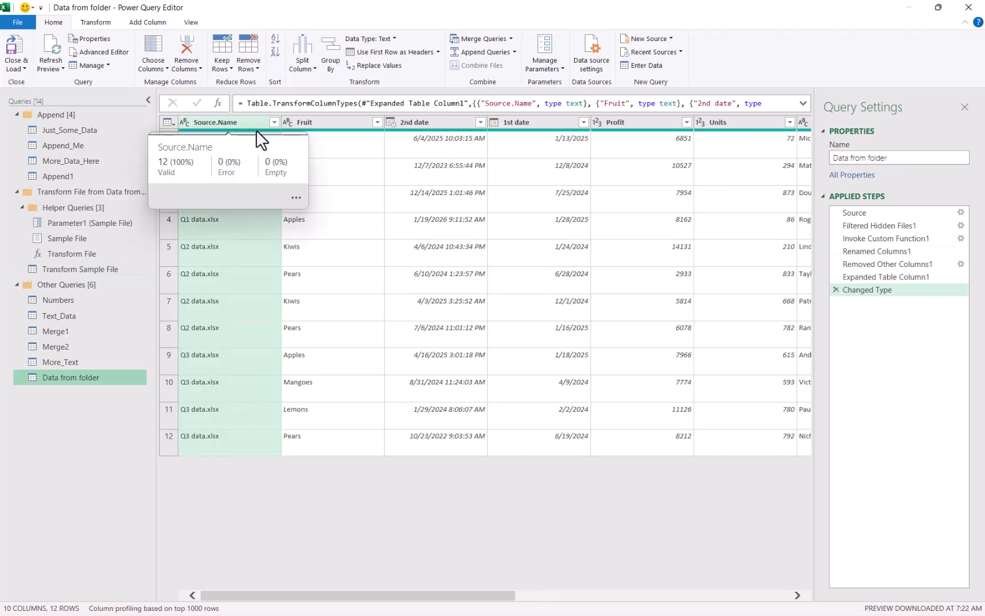